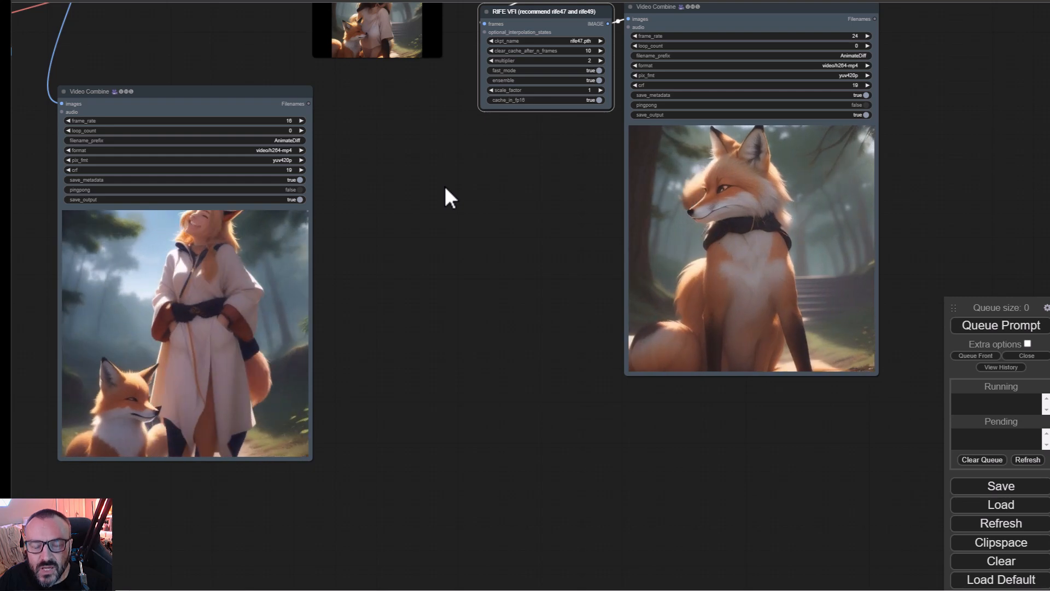
drag(447, 252, 530, 349)
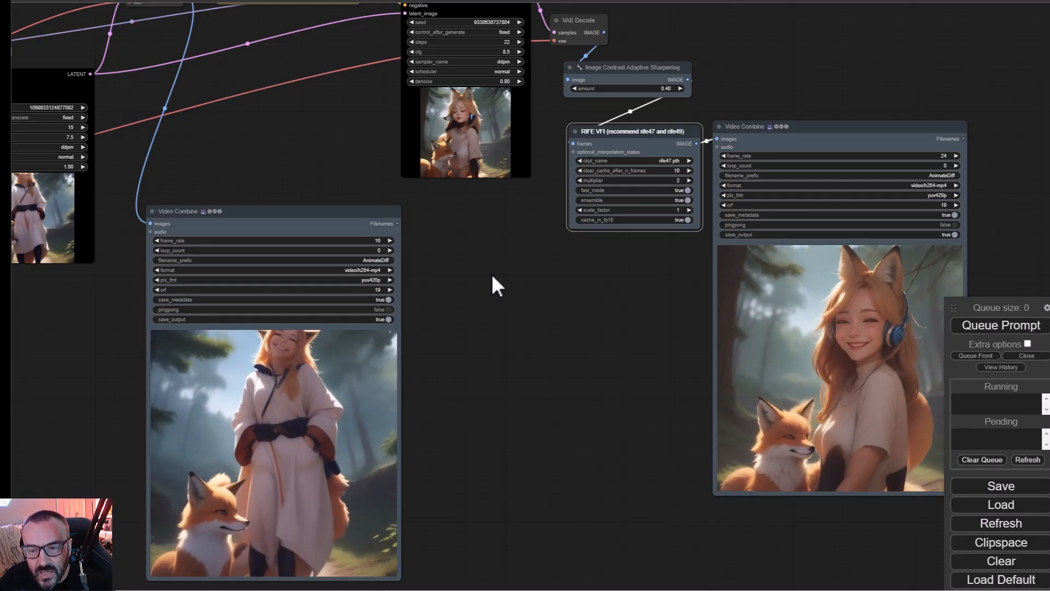
drag(490, 274, 692, 270)
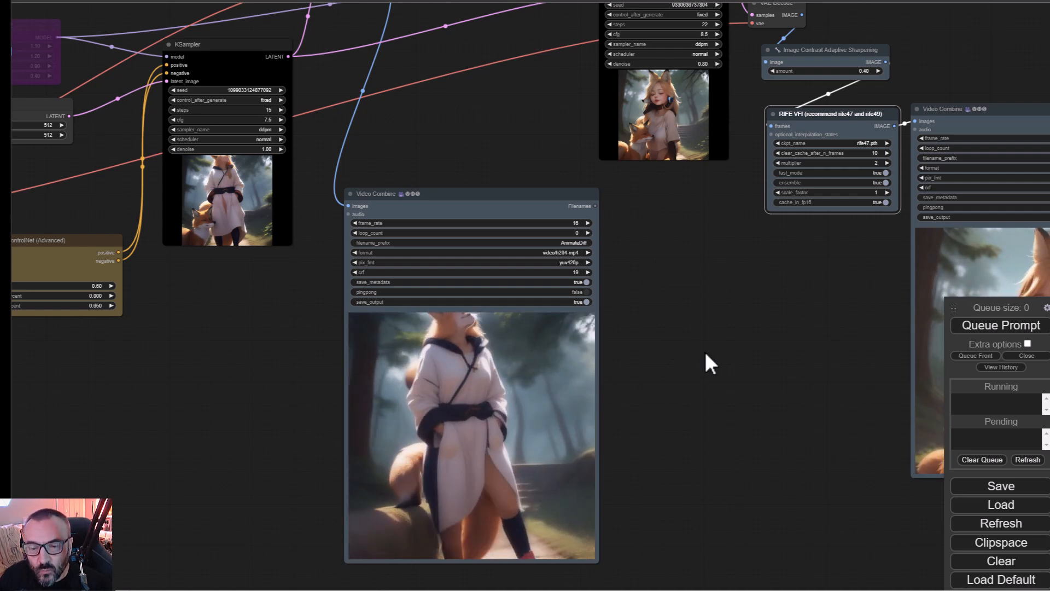
drag(700, 350, 800, 476)
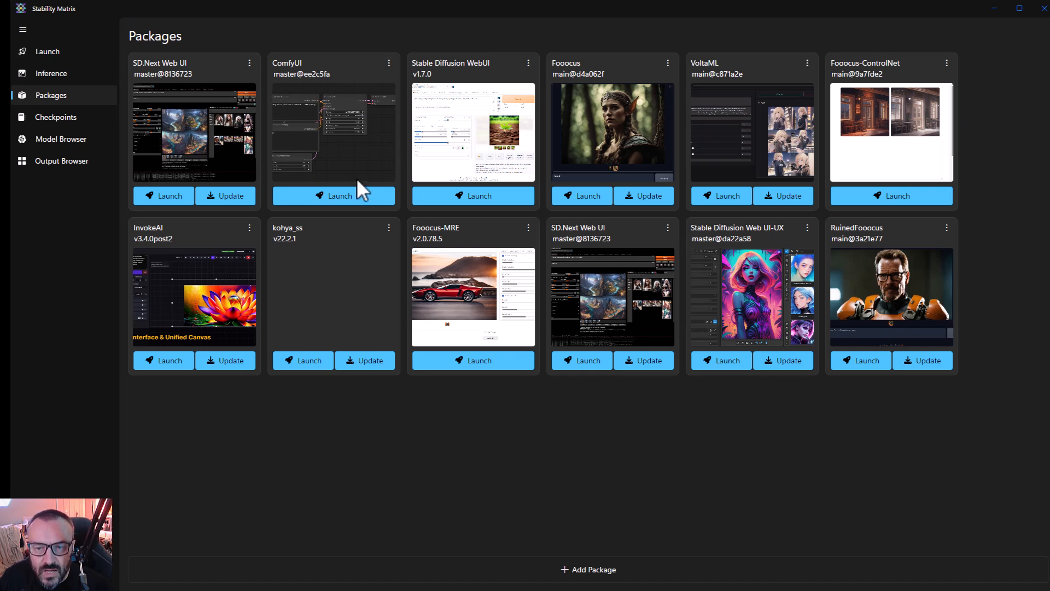
Switch to Stability Matrix, show ComfyUI's launch console and review its generation log
click(47, 51)
scroll(351, 262, up, 10)
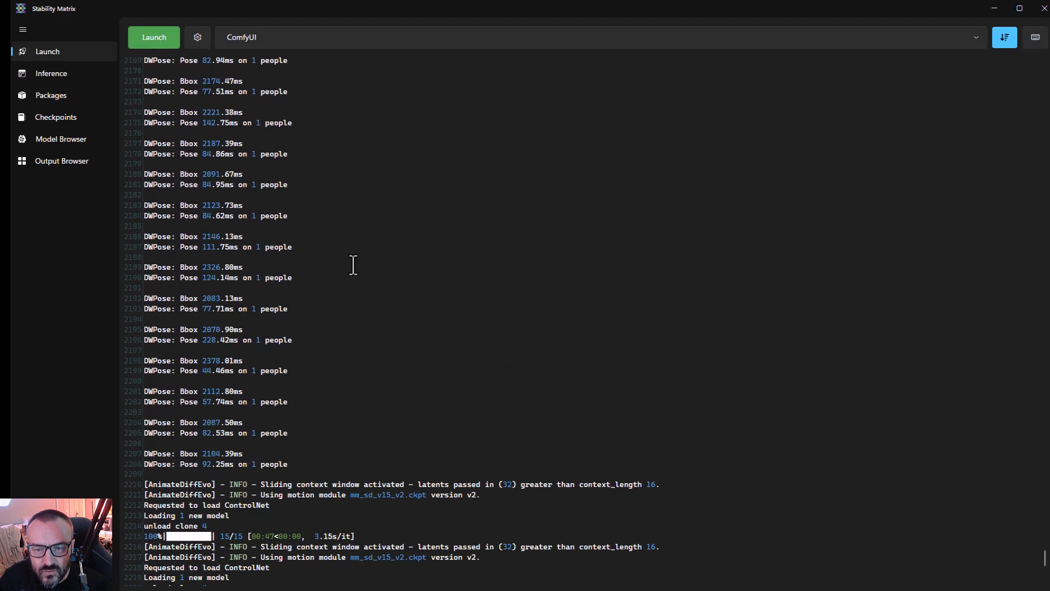
scroll(352, 263, down, 10)
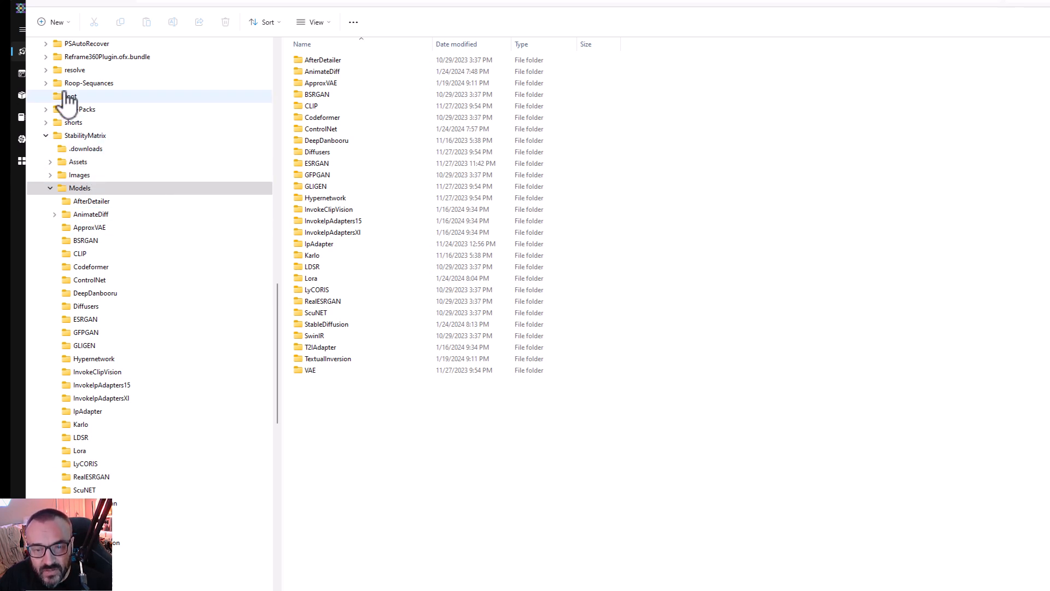
Switch to File Explorer and view the ControlNet subfolder inside the StabilityMatrix Models folder
scroll(120, 215, down, 1)
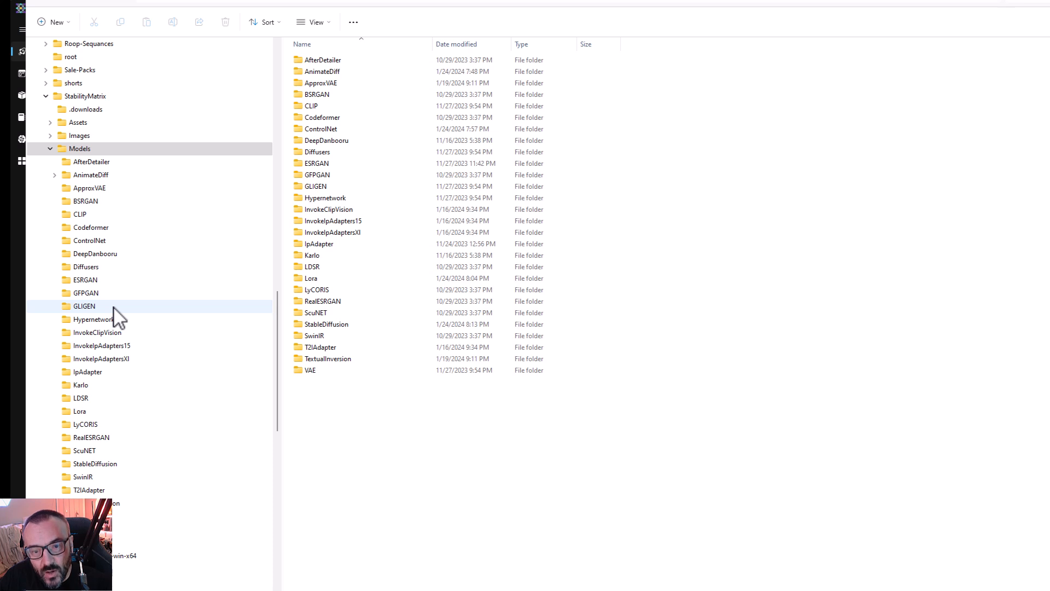
click(92, 150)
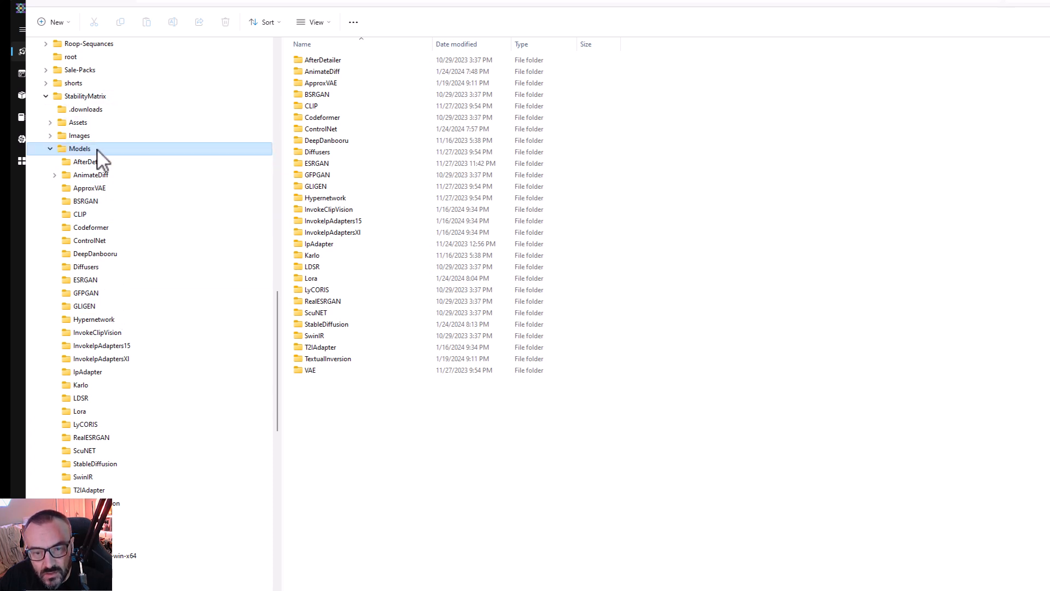
click(82, 241)
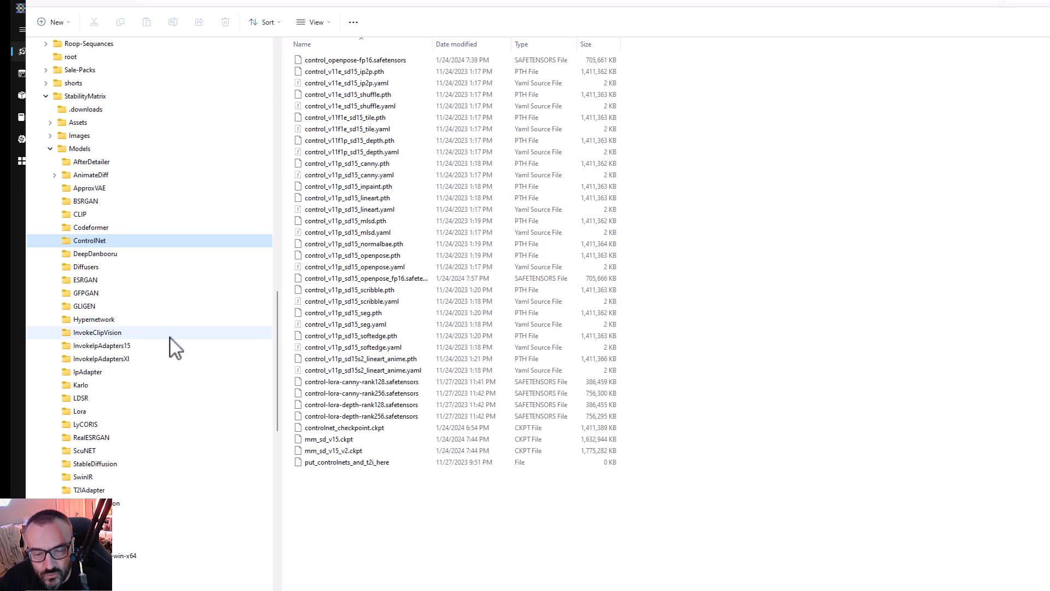
Expand the StabilityMatrix Packages folder and check the ComfyUI package's subfolders against the shared Models folders
click(50, 529)
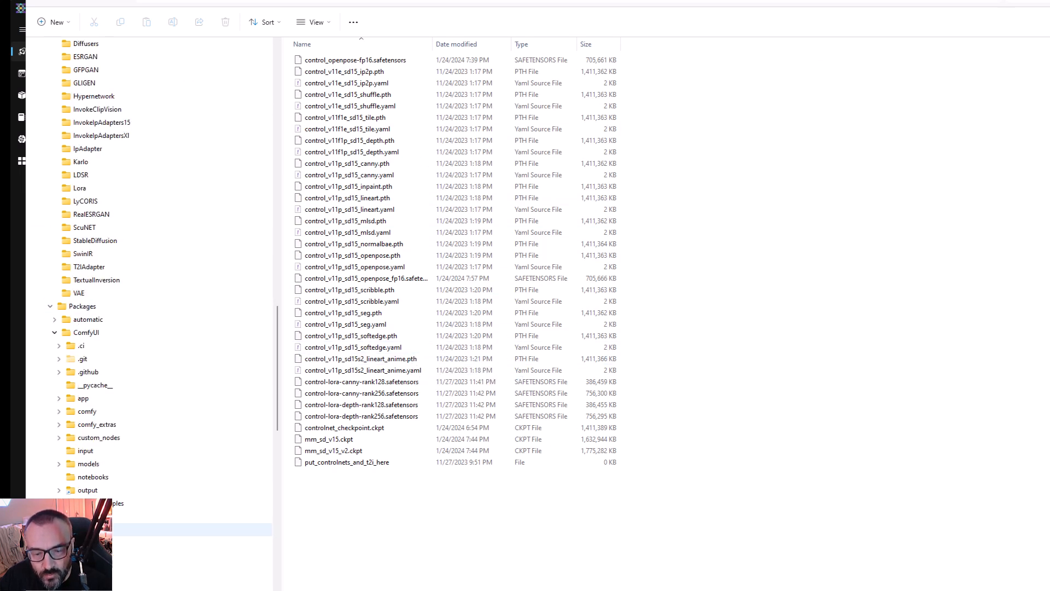
scroll(80, 412, down, 2)
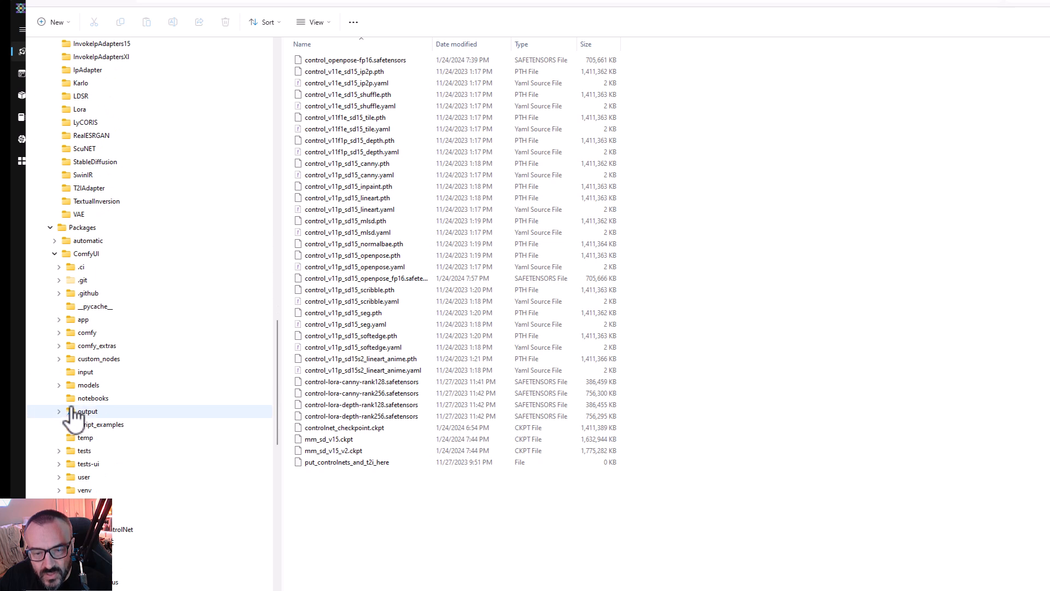
click(55, 254)
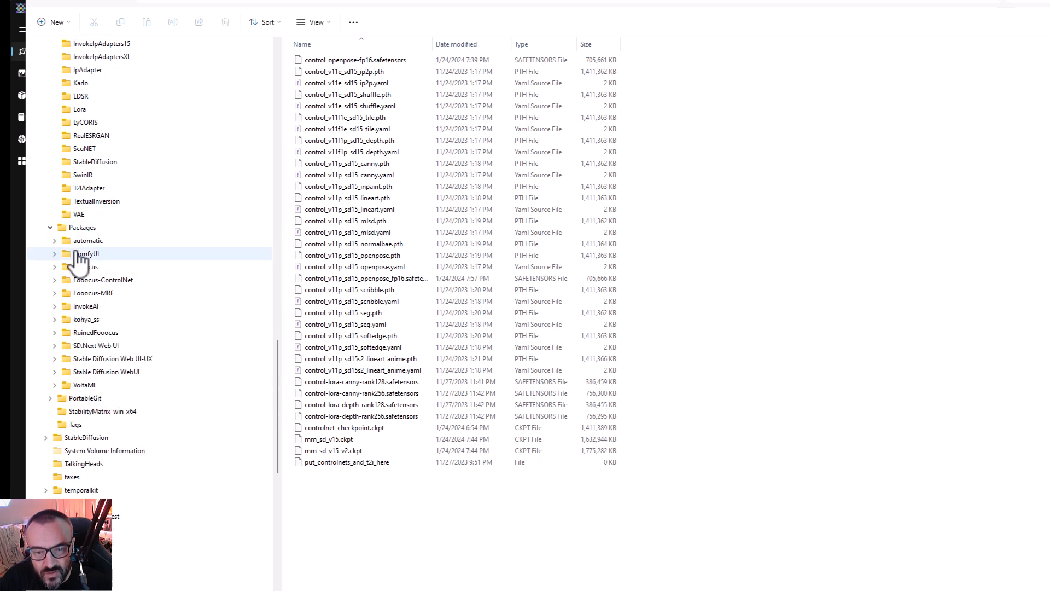
click(55, 254)
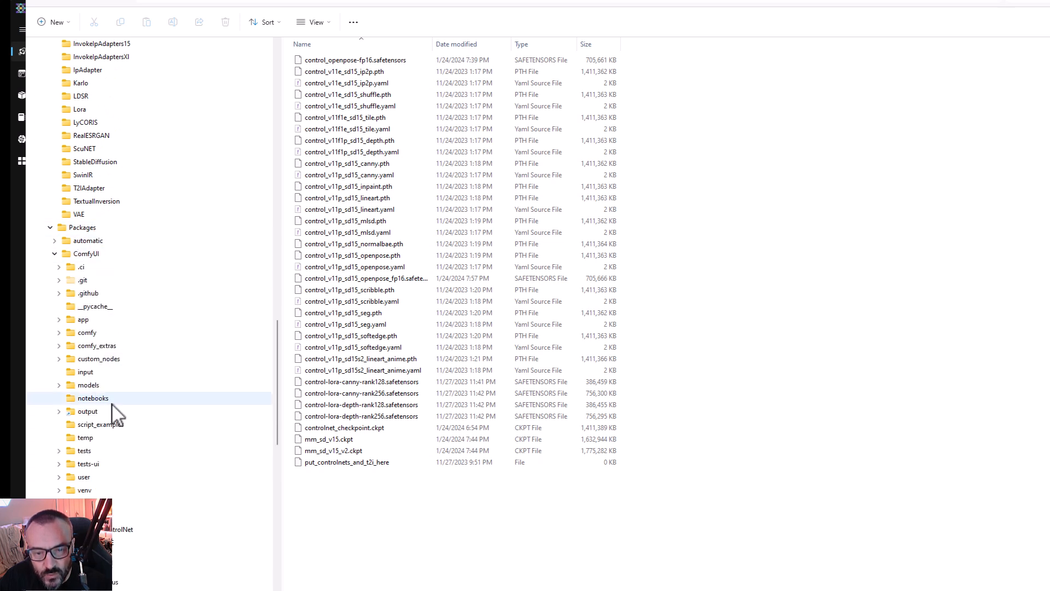
click(55, 254)
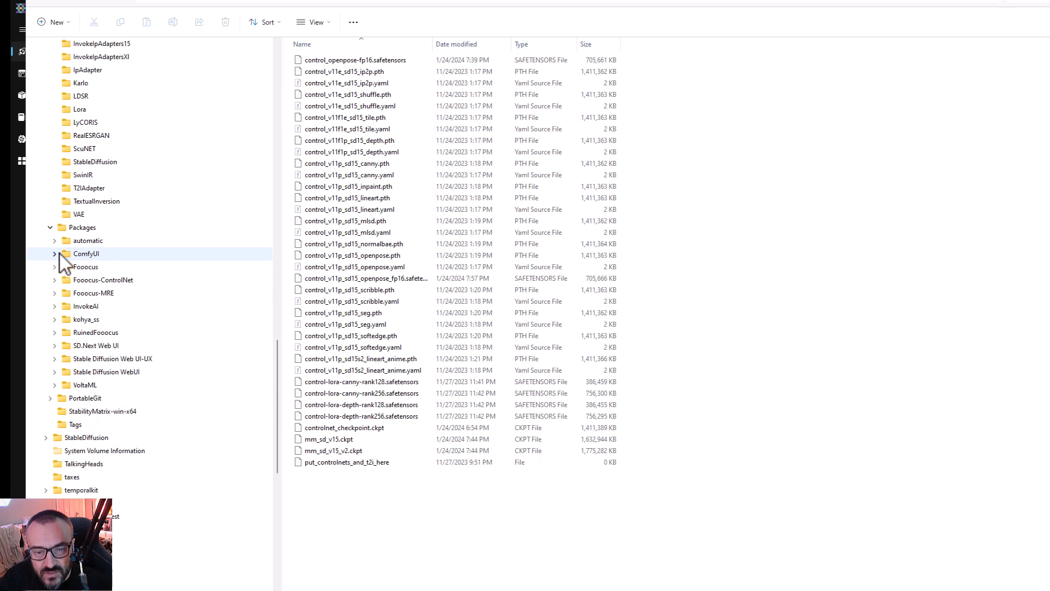
scroll(130, 241, up, 6)
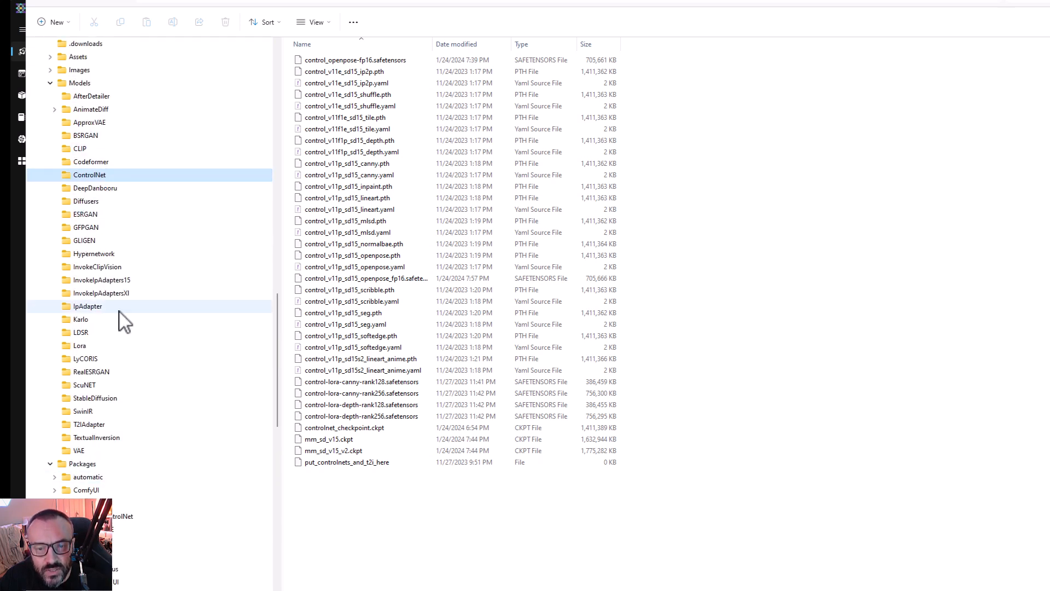
scroll(137, 310, down, 1)
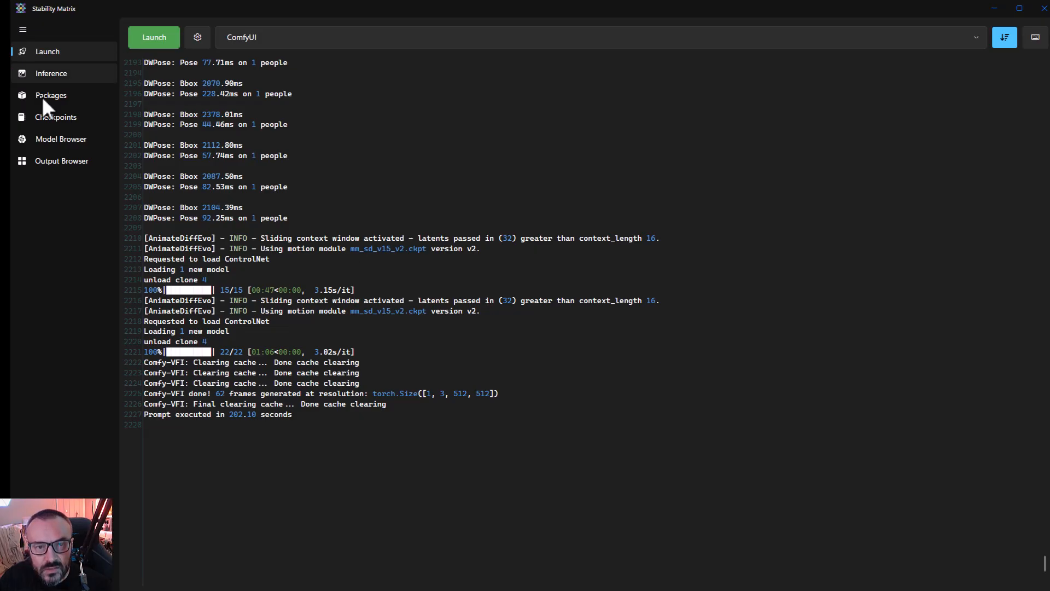
Switch back to Stability Matrix and look through the installed ControlNet, Lora and StableDiffusion checkpoints
click(68, 116)
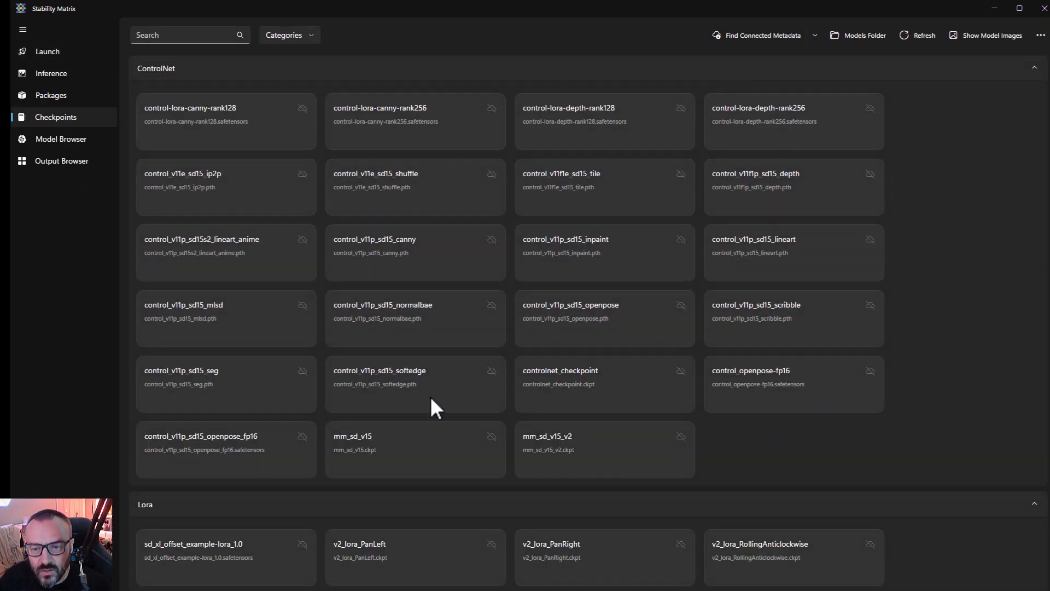
scroll(385, 275, down, 9)
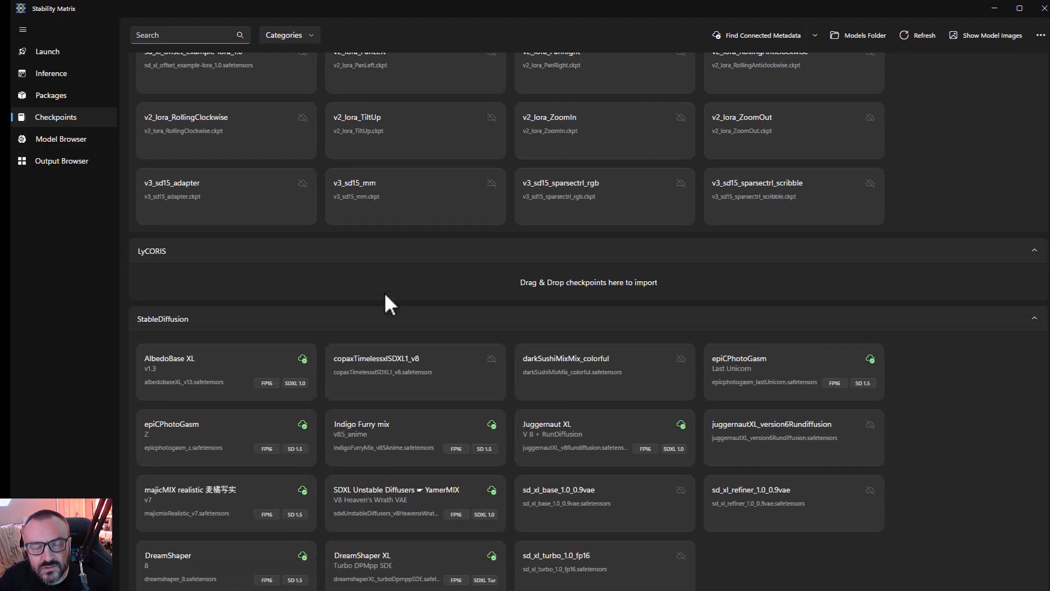
scroll(385, 294, up, 8)
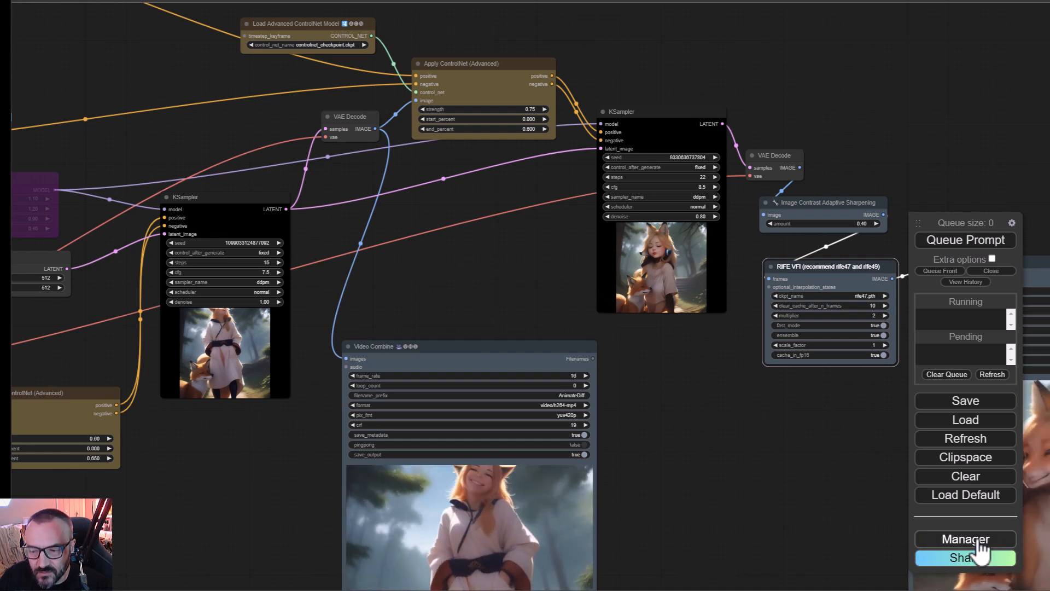
Switch to ComfyUI, look over the update options of the ComfyUI Manager and close it
click(950, 538)
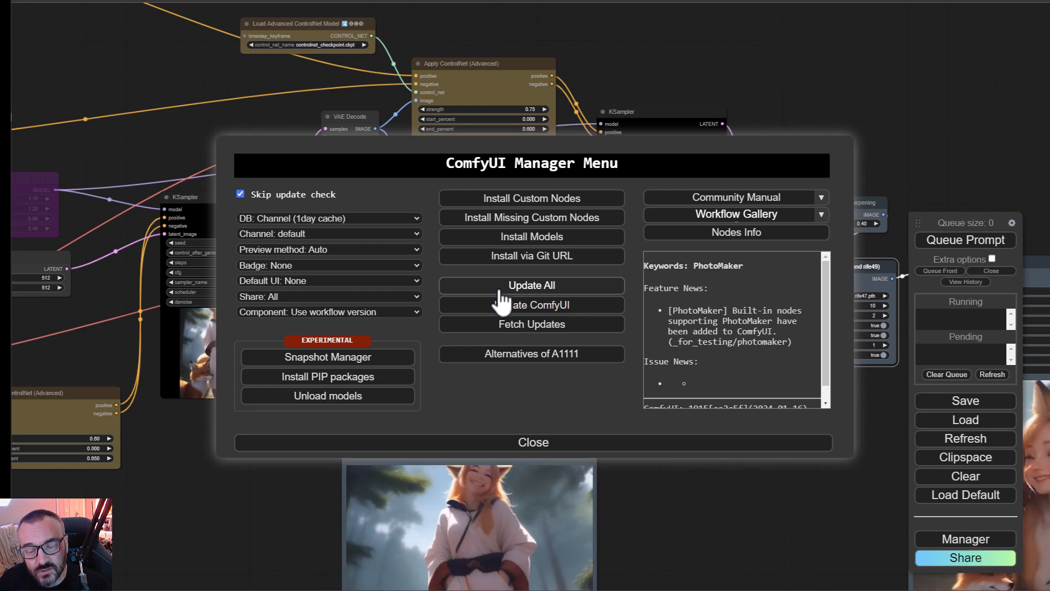
click(680, 443)
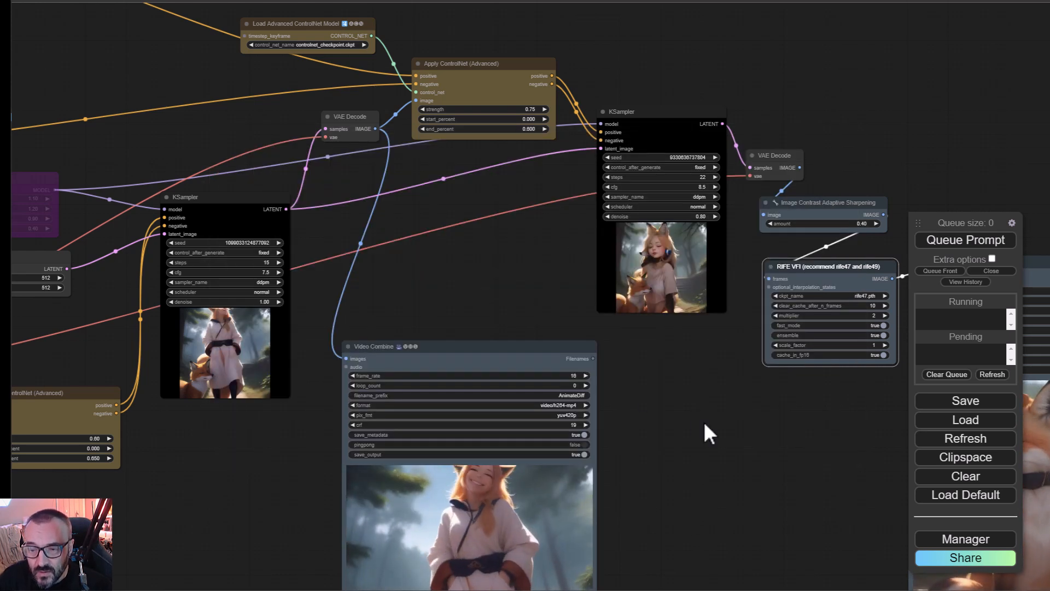
Look over the whole workflow graph from the checkpoint loader to the final video output
drag(681, 385, 781, 398)
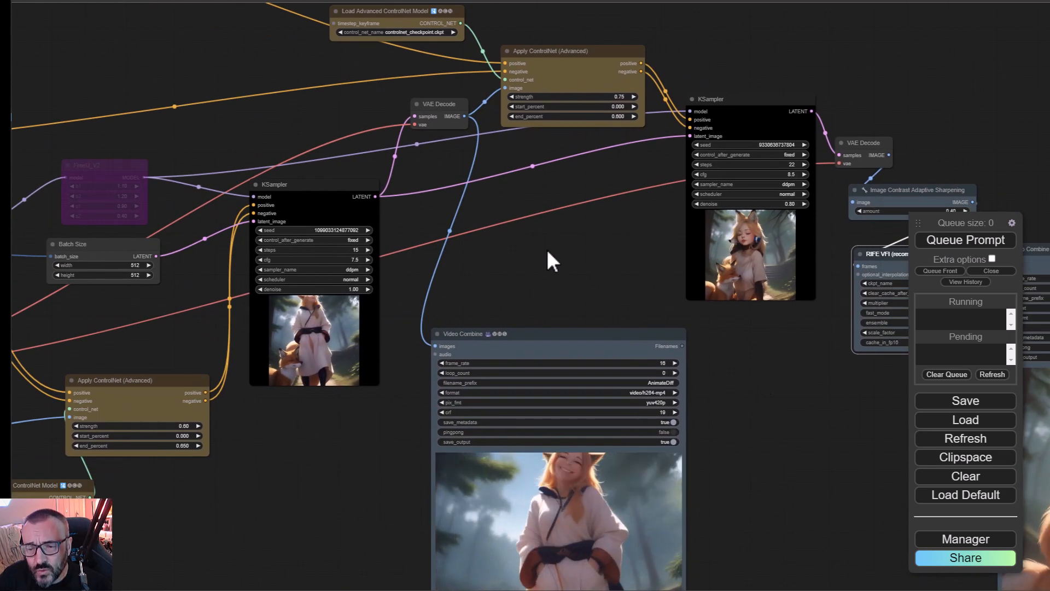
drag(538, 243, 458, 359)
drag(539, 332, 697, 277)
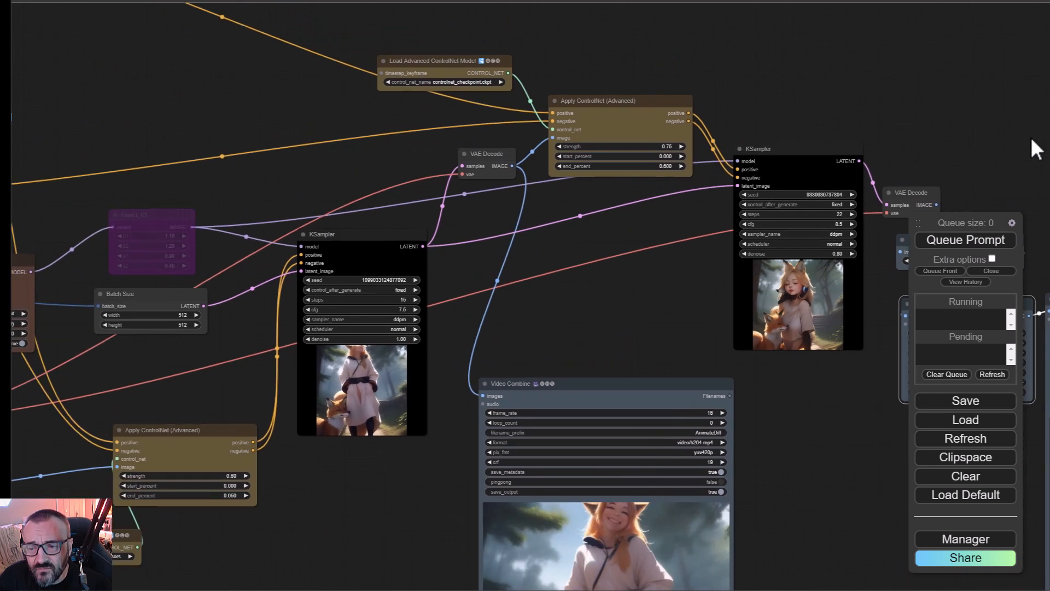
drag(570, 295, 717, 272)
scroll(700, 279, down, 6)
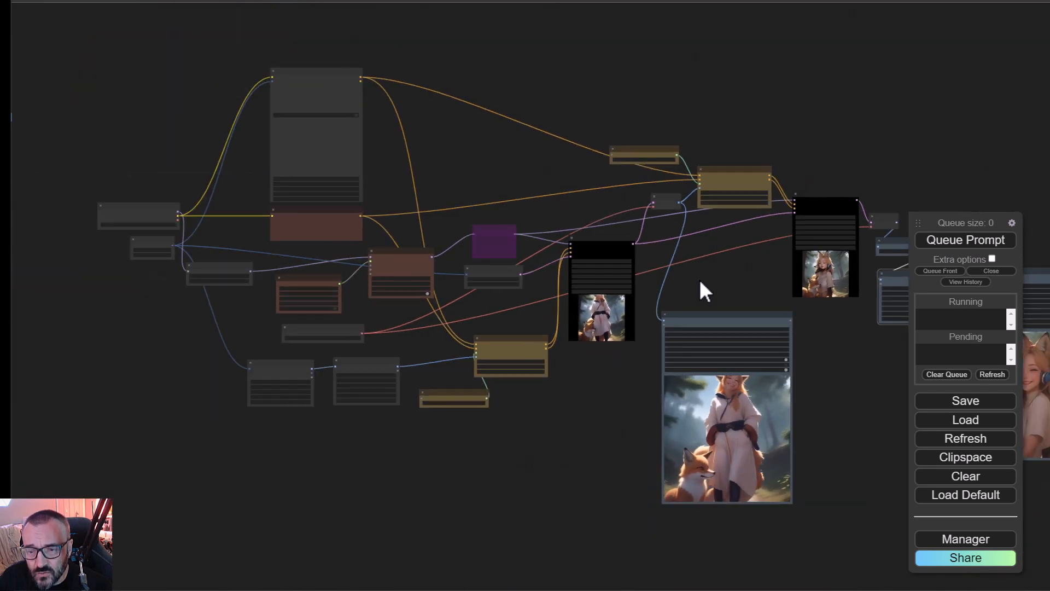
drag(722, 96, 539, 104)
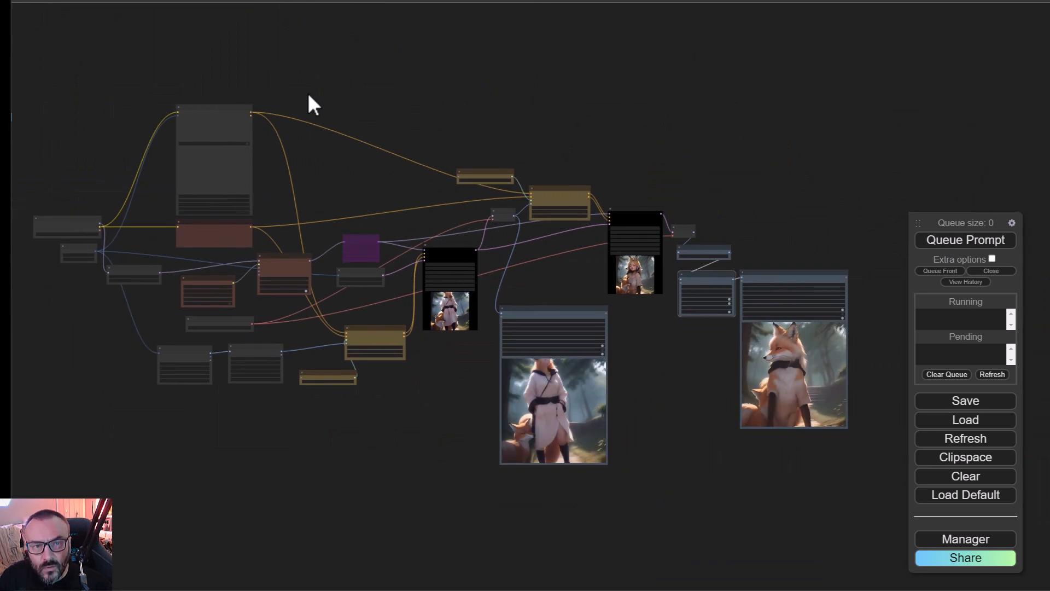
drag(418, 116, 461, 108)
Examine the checkpoint, LoRA, AnimateDiff, video loading and DWPose nodes at the start of the workflow
scroll(227, 269, up, 9)
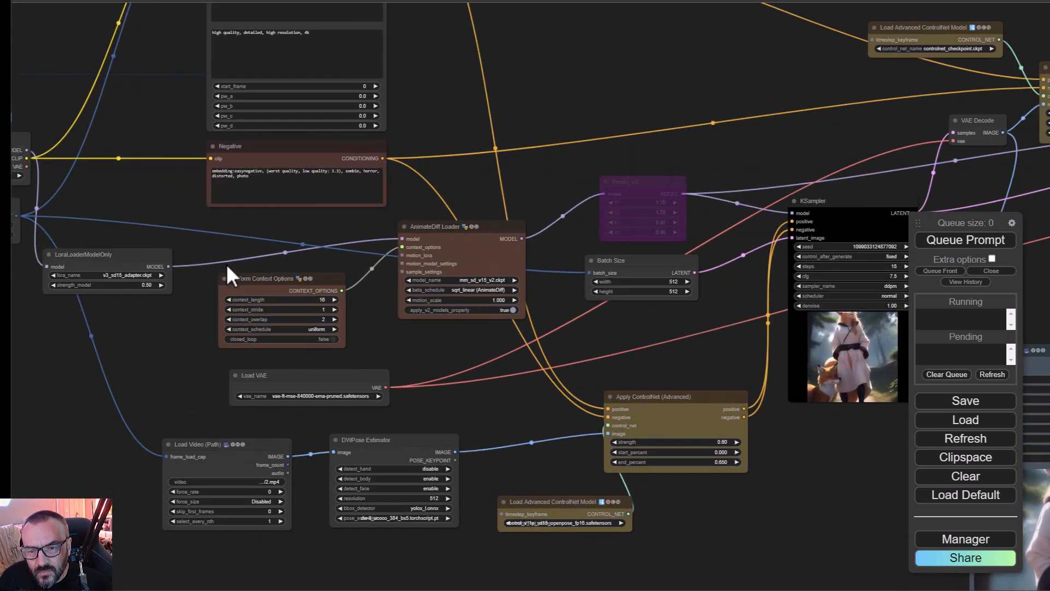
scroll(310, 203, up, 1)
drag(309, 200, 293, 62)
drag(523, 274, 553, 329)
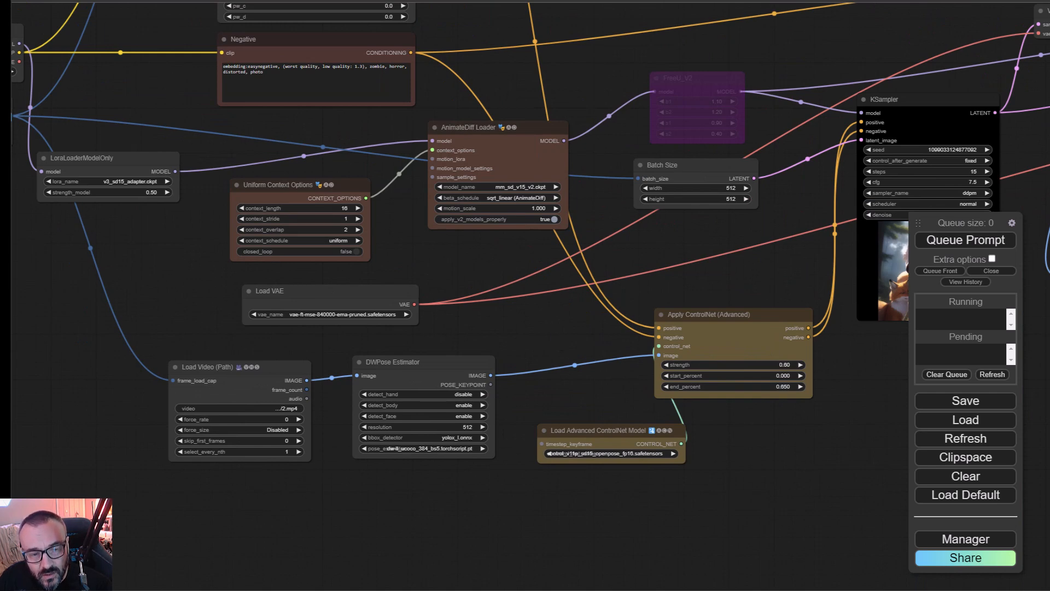
drag(184, 159, 387, 387)
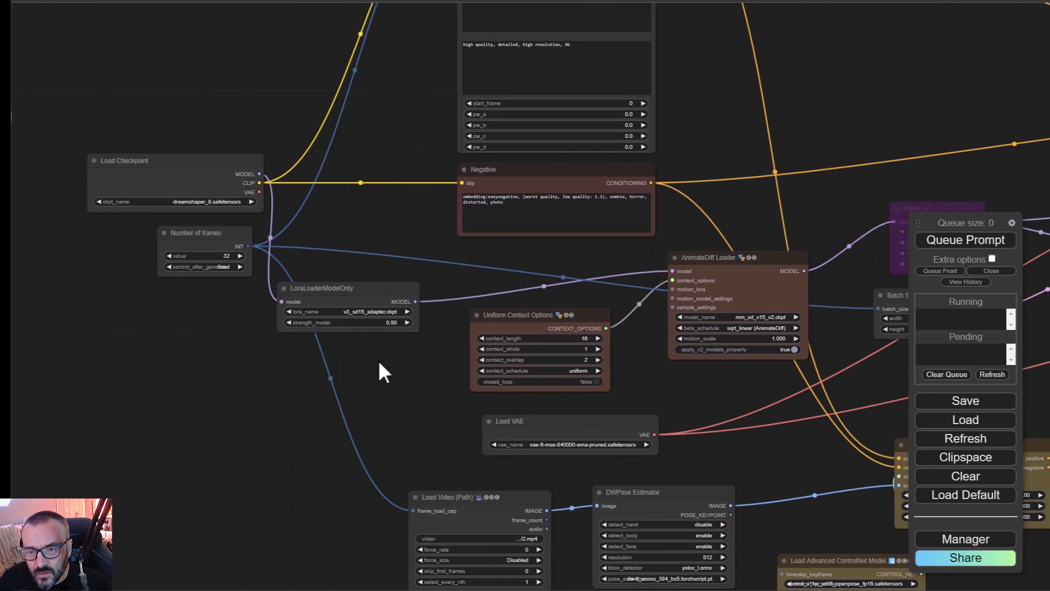
scroll(223, 224, up, 5)
drag(470, 189, 545, 258)
Examine the two KSampler stages and their Video Combine outputs at the end of the workflow
scroll(540, 257, down, 5)
scroll(540, 258, down, 1)
scroll(757, 219, down, 1)
drag(757, 218, 166, 245)
scroll(305, 232, down, 5)
drag(710, 335, 805, 293)
scroll(799, 290, down, 1)
drag(649, 263, 382, 193)
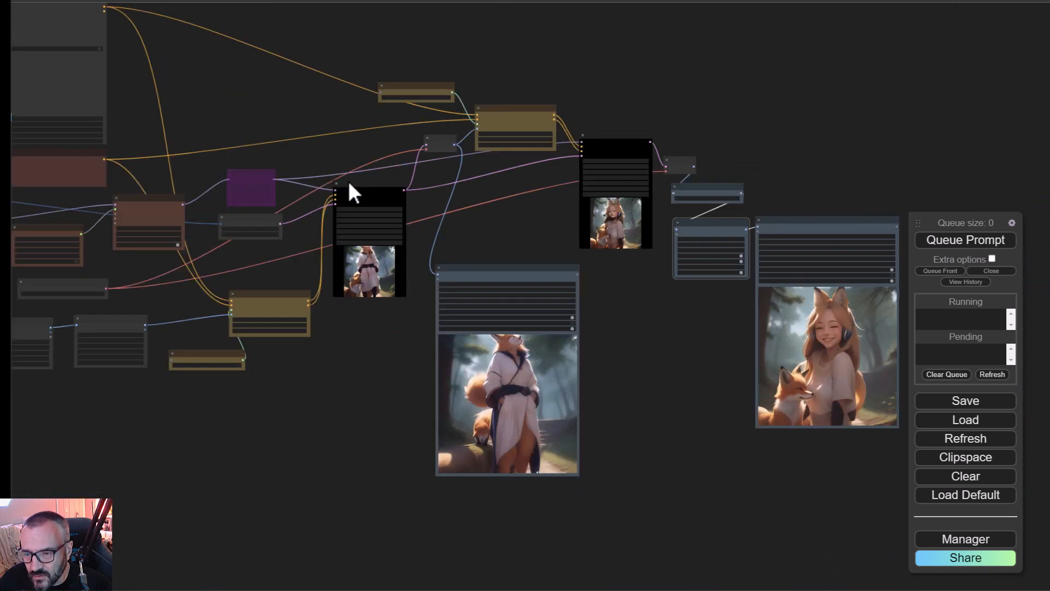
drag(886, 383, 693, 329)
Inspect the model selection in the Load Checkpoint node and the neighbouring LoraLoaderModelOnly node up close
scroll(649, 276, up, 3)
drag(221, 127, 358, 201)
scroll(267, 267, up, 8)
scroll(267, 269, up, 2)
drag(286, 264, 277, 147)
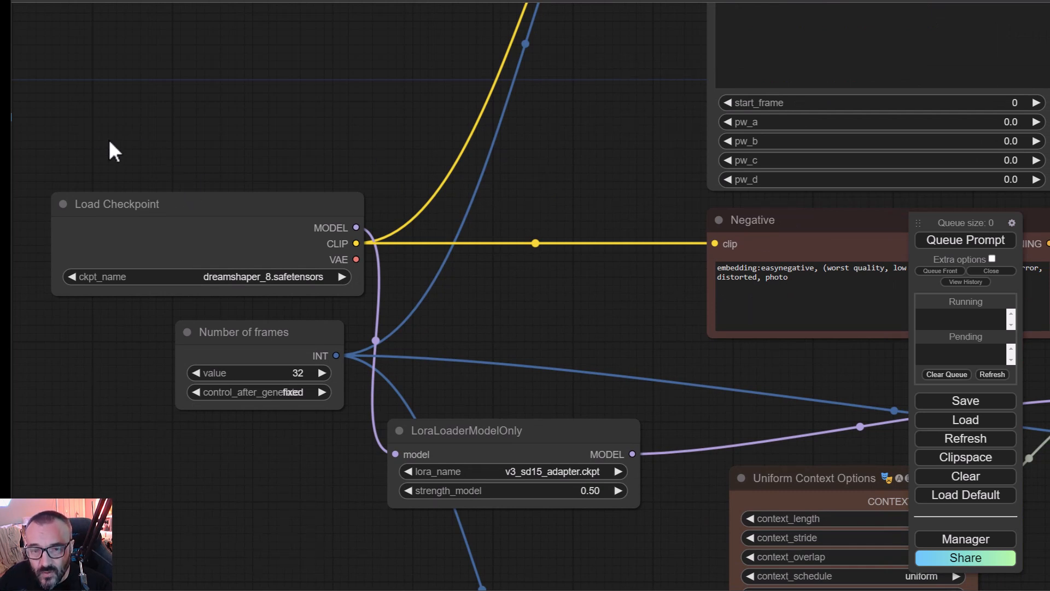
drag(230, 158, 197, 105)
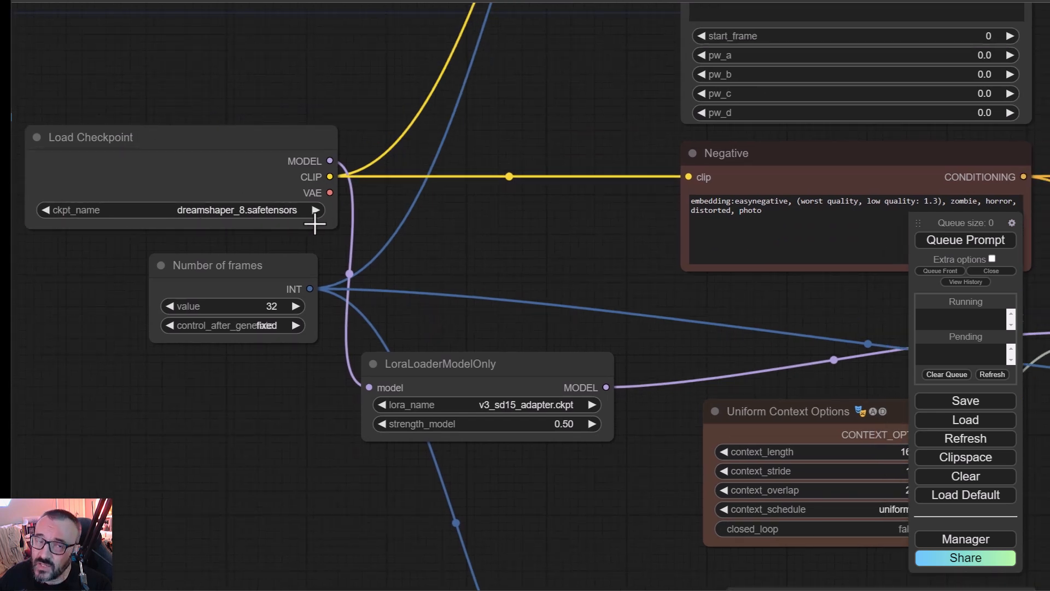
drag(368, 226, 445, 141)
Select the Number of frames node, check its control_after_generate options without changing them, and deselect the node
click(326, 161)
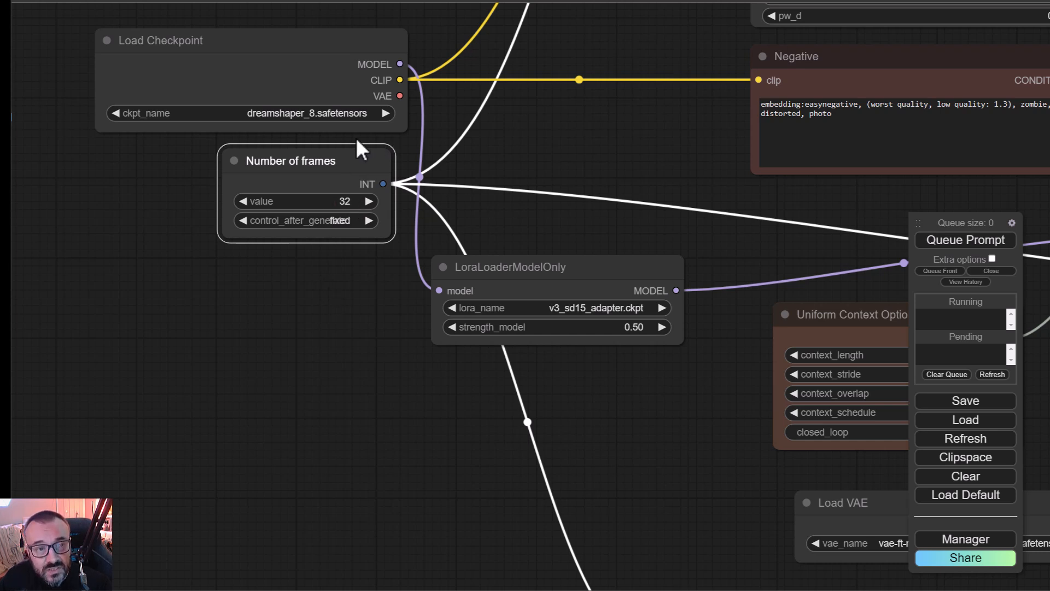
drag(356, 298, 147, 356)
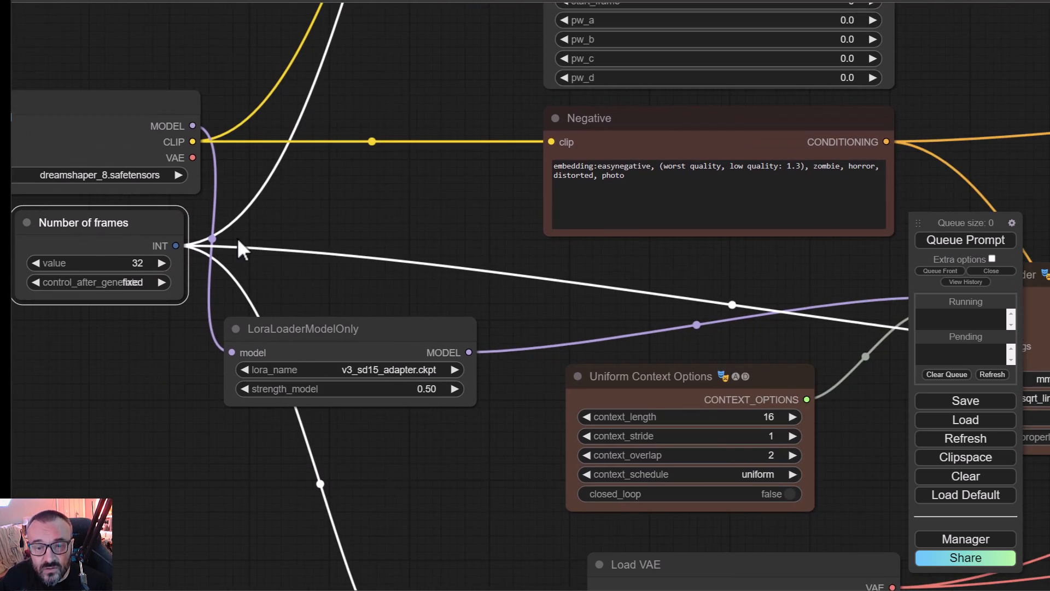
drag(199, 251, 279, 225)
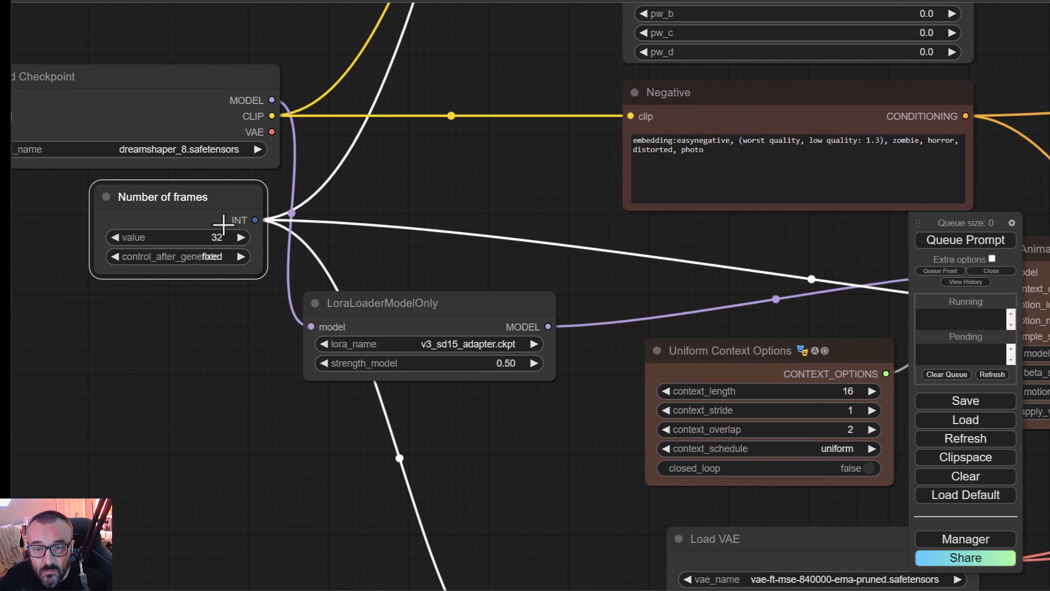
click(190, 256)
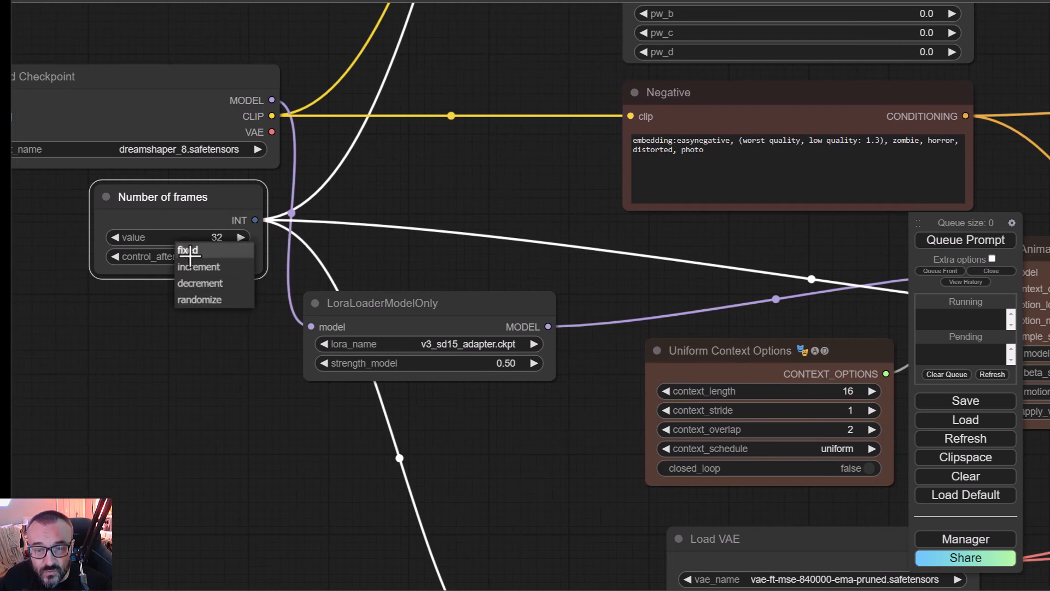
click(113, 332)
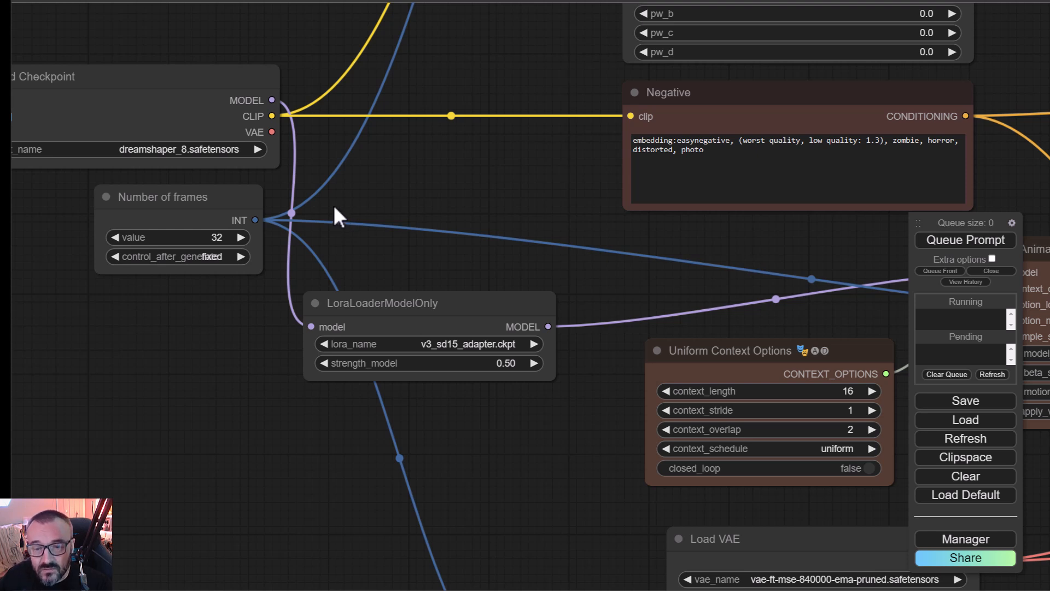
Follow the CLIP and frame count links from Load Checkpoint and Number of frames up to the Batch Prompt Schedule node
drag(427, 190, 391, 474)
drag(405, 293, 316, 403)
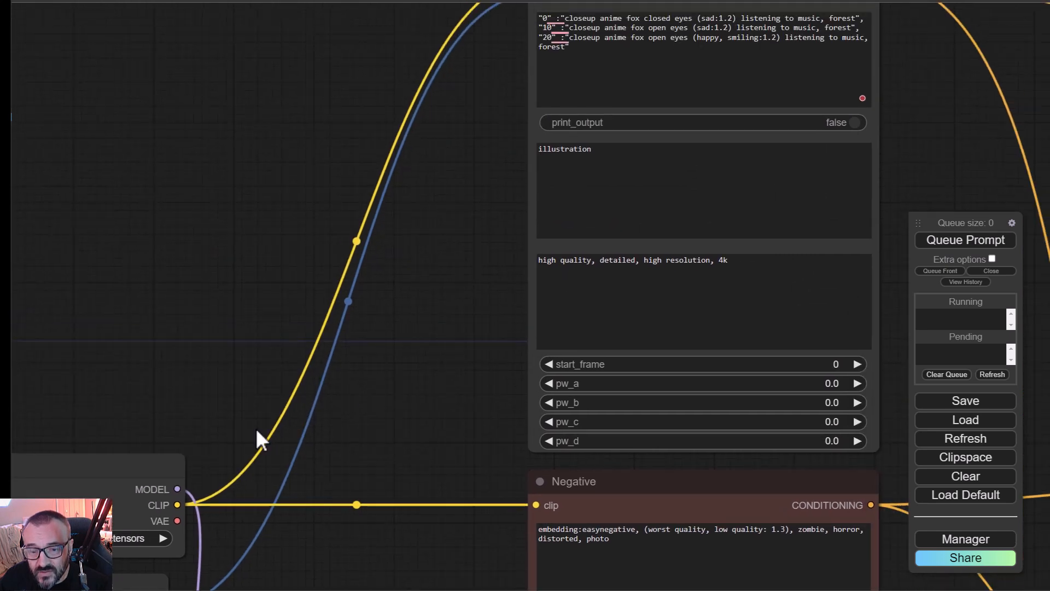
drag(424, 109, 306, 276)
drag(388, 277, 378, 0)
drag(339, 353, 290, 565)
drag(380, 271, 628, 171)
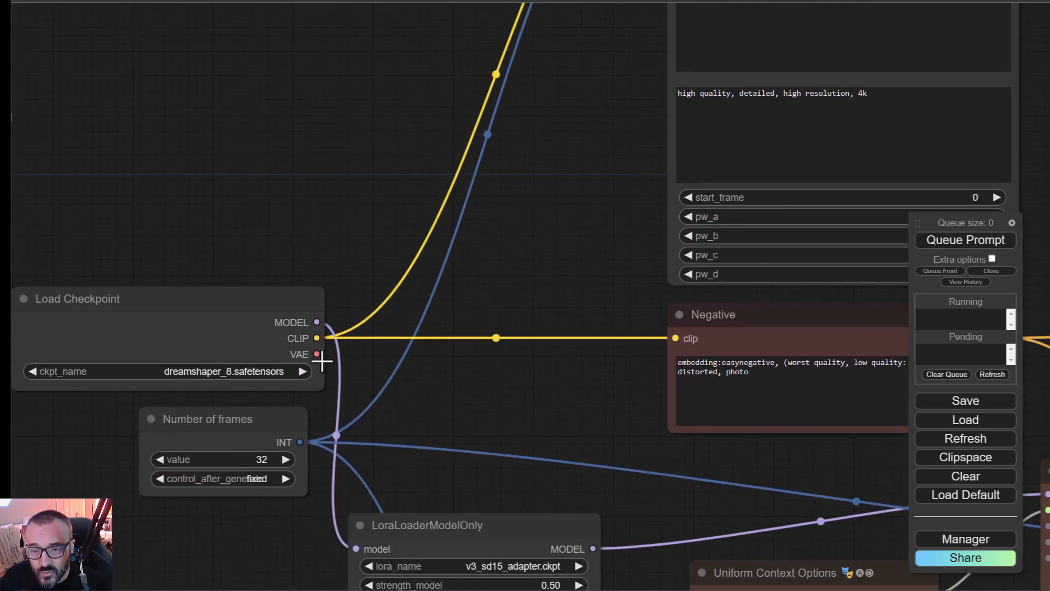
drag(464, 406, 358, 146)
drag(452, 197, 326, 458)
drag(299, 304, 211, 411)
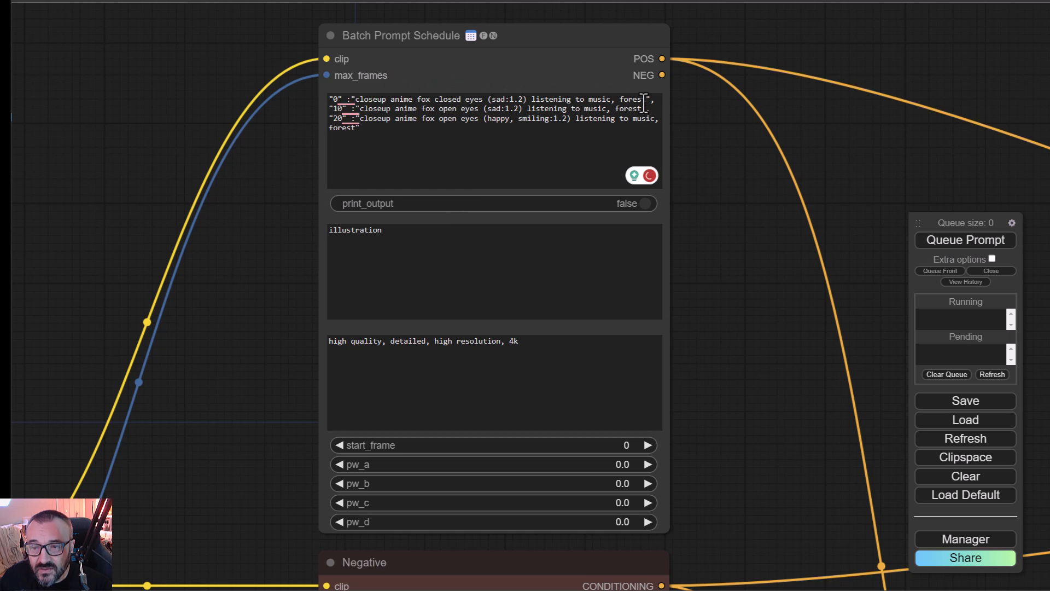
Review the scheduled prompts for frames 0, 10 and 20 in Batch Prompt Schedule, highlighting "(happy, smiling:1.2)" in the last one
double_click(425, 100)
click(602, 101)
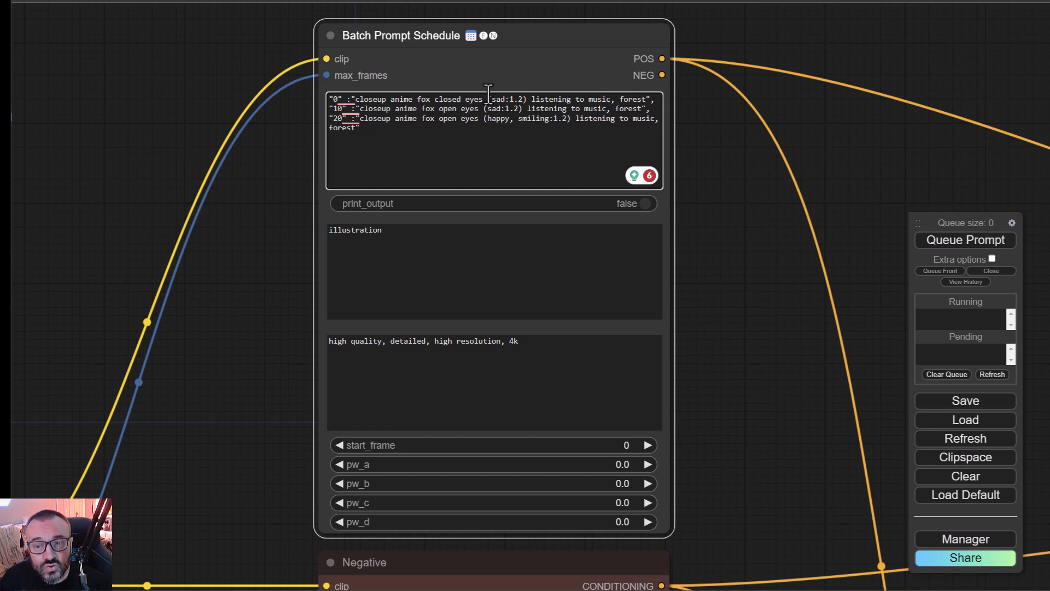
drag(495, 98, 570, 121)
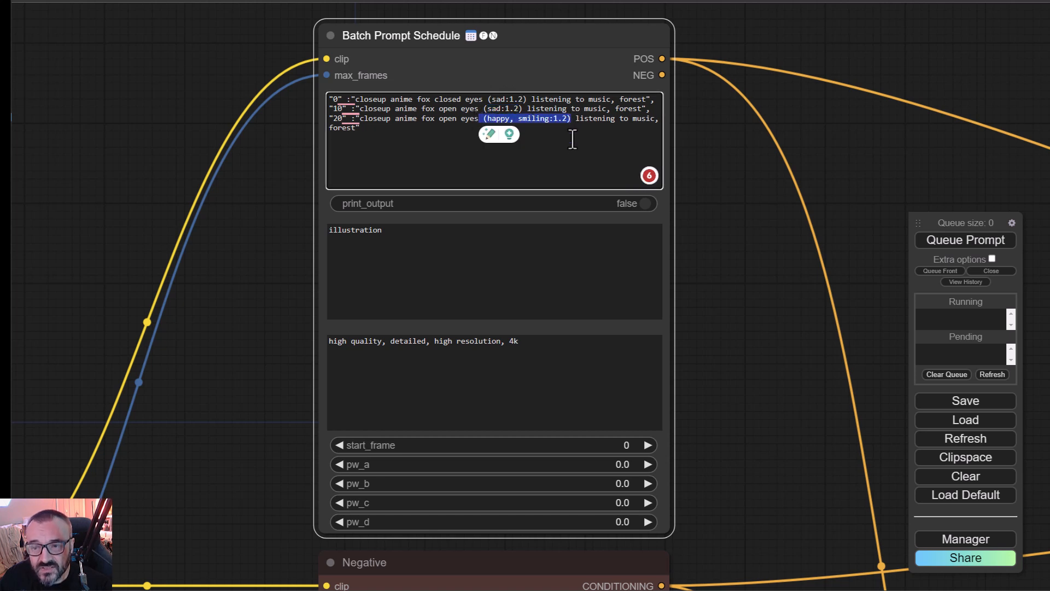
click(417, 112)
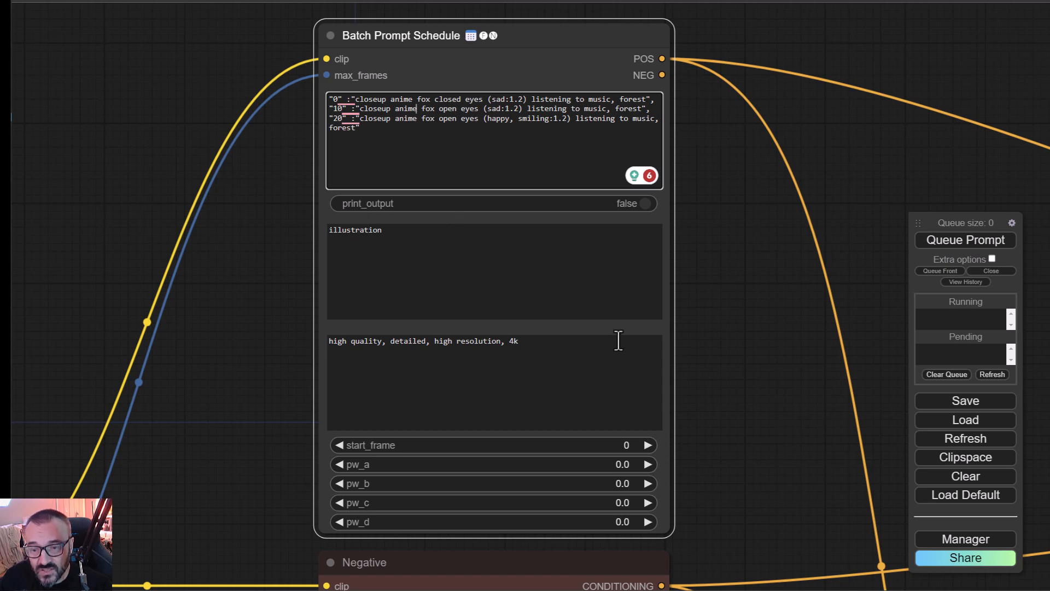
scroll(734, 326, down, 2)
scroll(750, 396, up, 1)
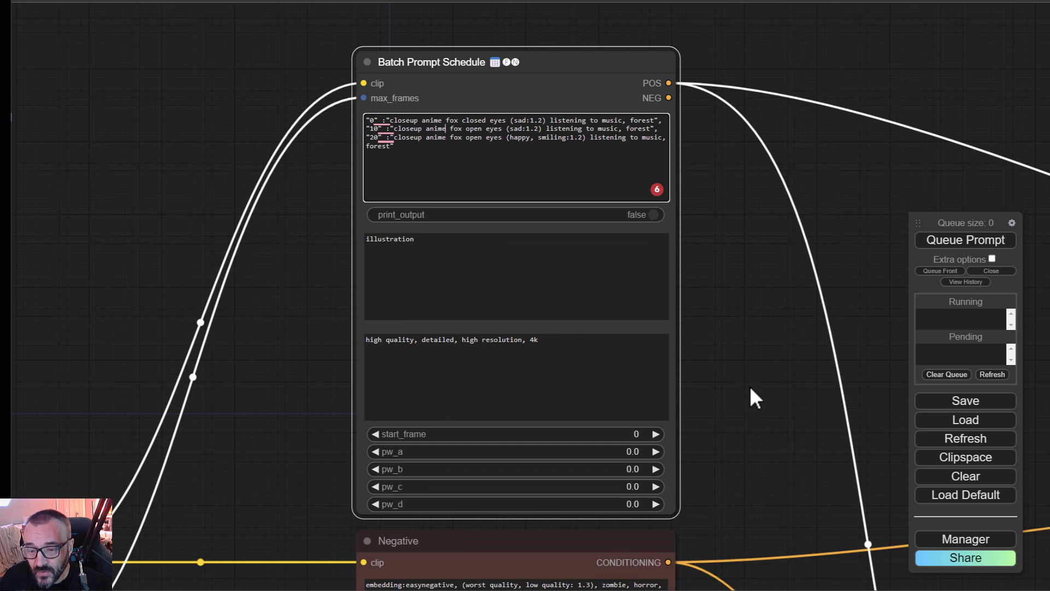
Inspect the Negative prompt node and the conditioning outputs that leave it and Batch Prompt Schedule
drag(749, 395, 689, 27)
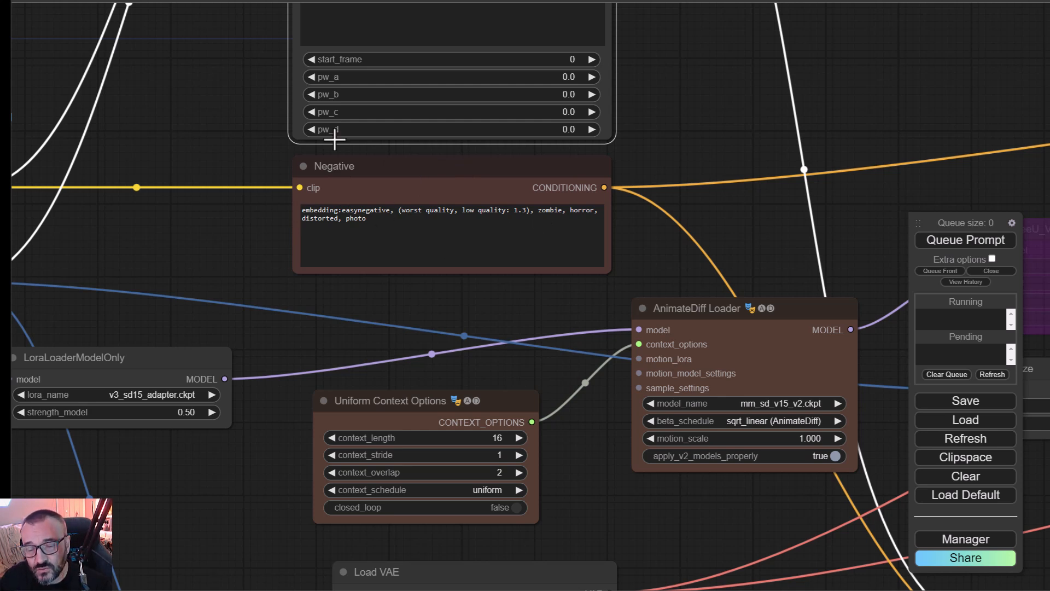
drag(507, 304, 616, 23)
drag(357, 349, 330, 475)
drag(553, 279, 320, 395)
drag(355, 332, 400, 487)
scroll(422, 431, down, 5)
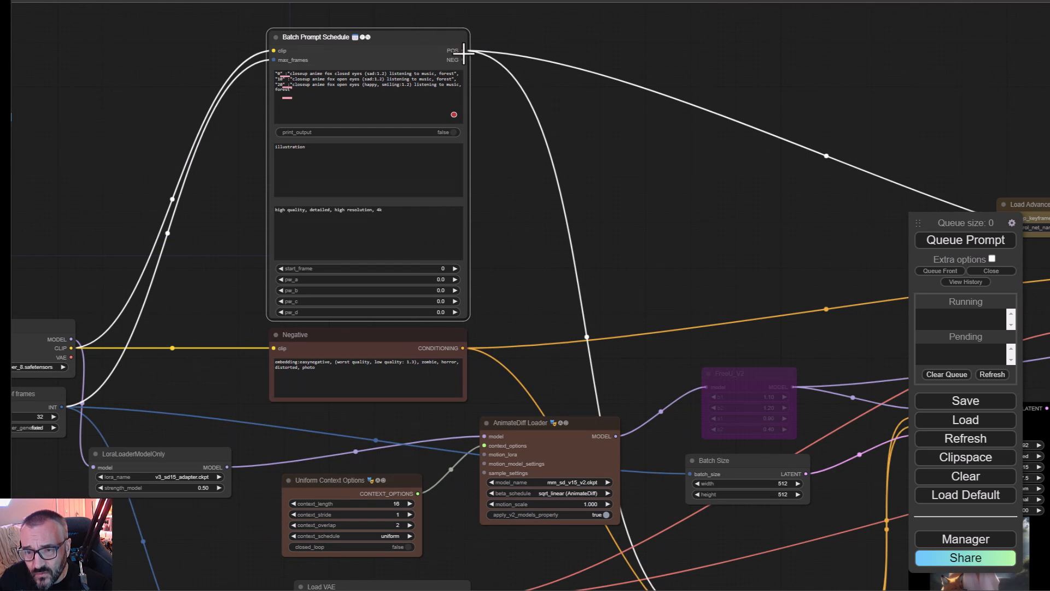
Trace the positive and negative conditioning through the Apply ControlNet nodes into the two KSamplers, including the bypassed FreeU node
drag(600, 228, 495, 125)
drag(598, 452, 576, 379)
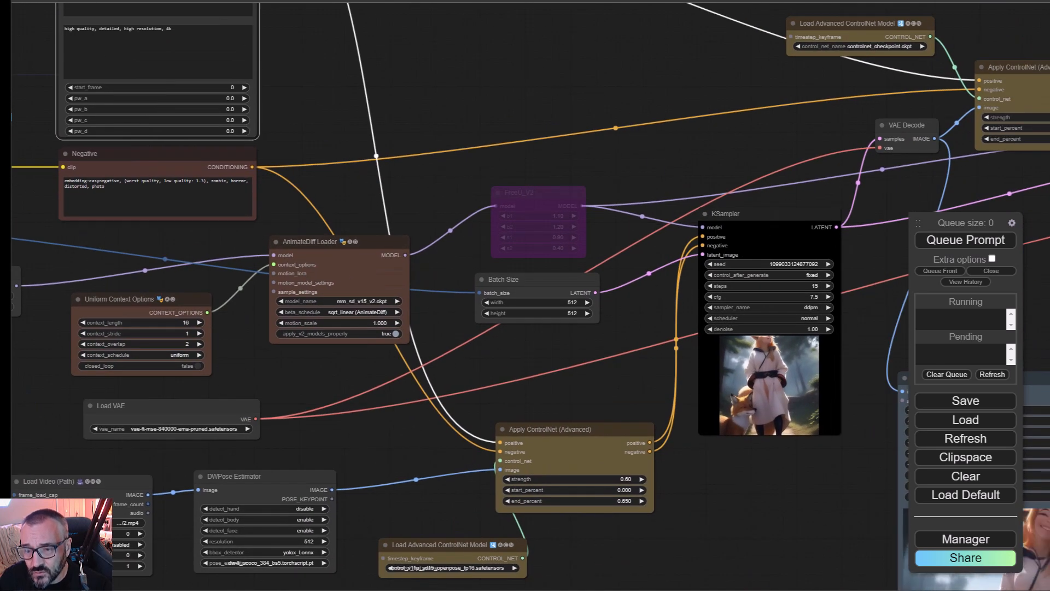
drag(654, 165, 516, 123)
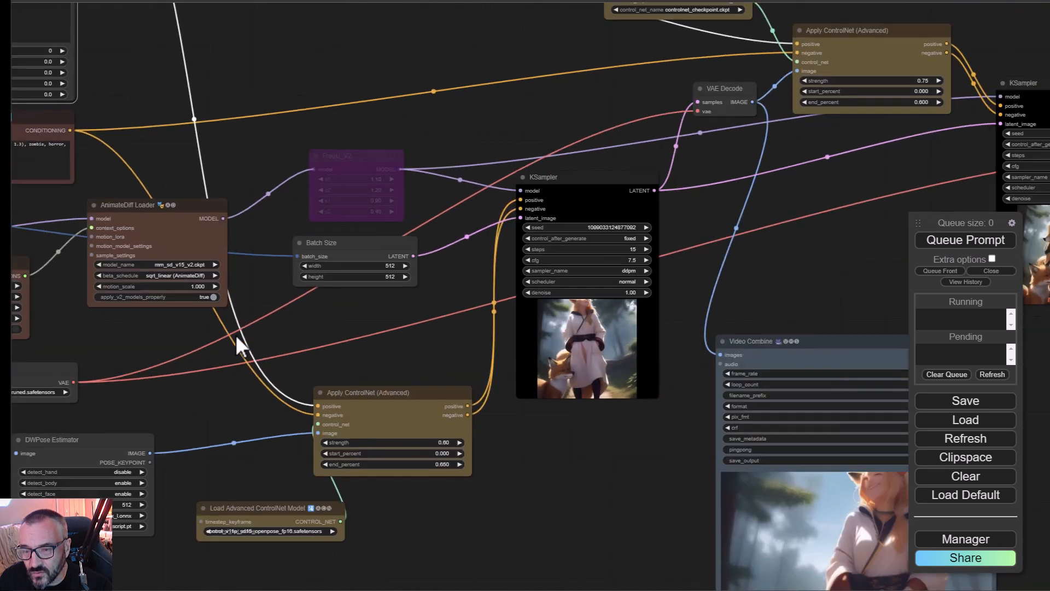
drag(235, 333, 114, 348)
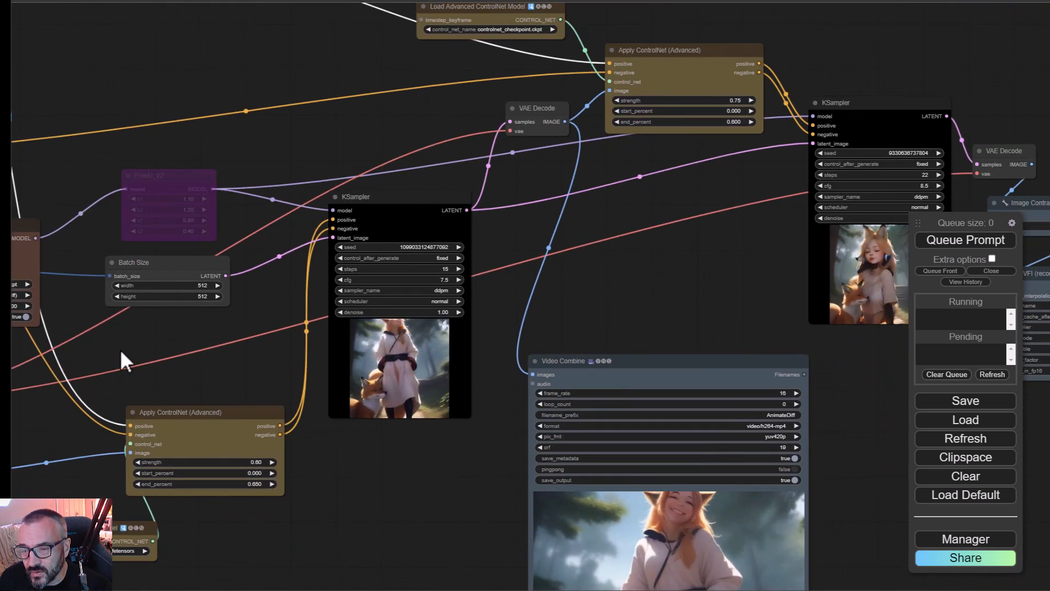
drag(367, 141, 280, 215)
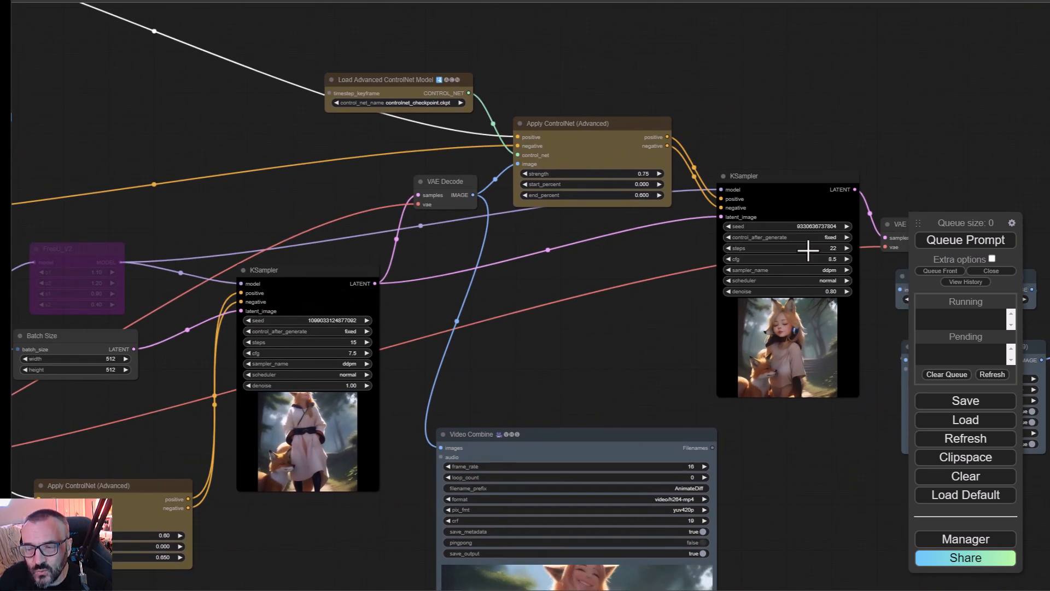
drag(246, 206, 370, 123)
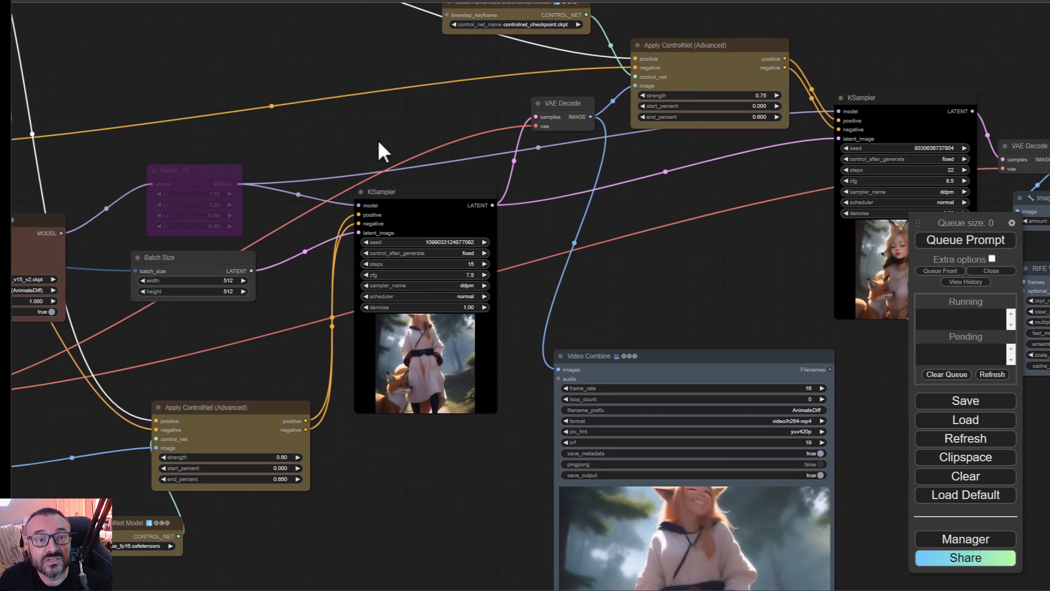
drag(323, 174, 356, 192)
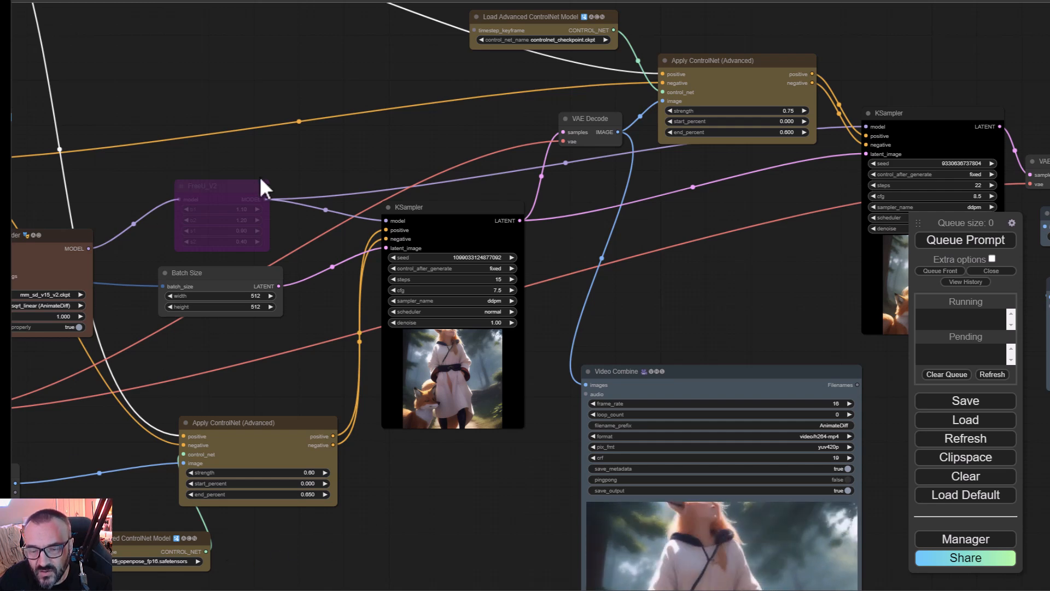
drag(355, 296, 287, 321)
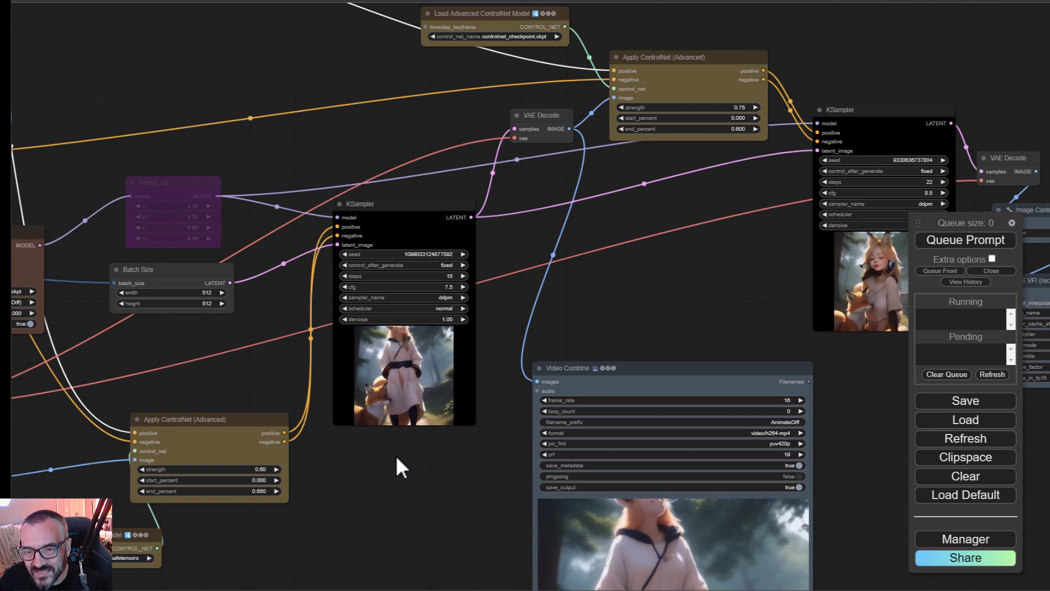
Examine the second-stage Apply ControlNet node, its controlnet_checkpoint.ckpt loader and its VAE Decode image input
drag(558, 223, 379, 341)
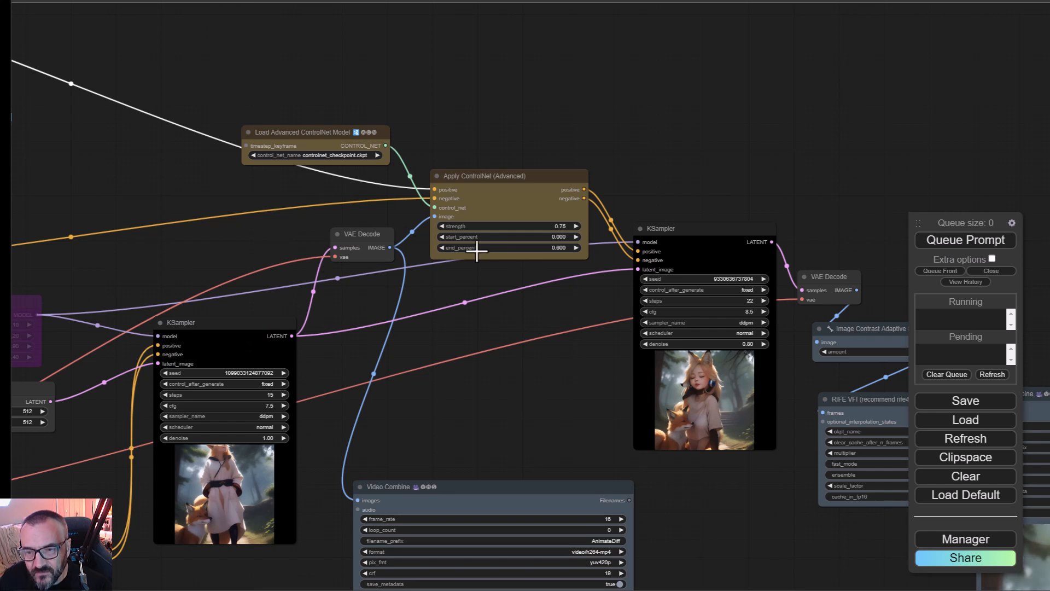
drag(435, 372, 489, 320)
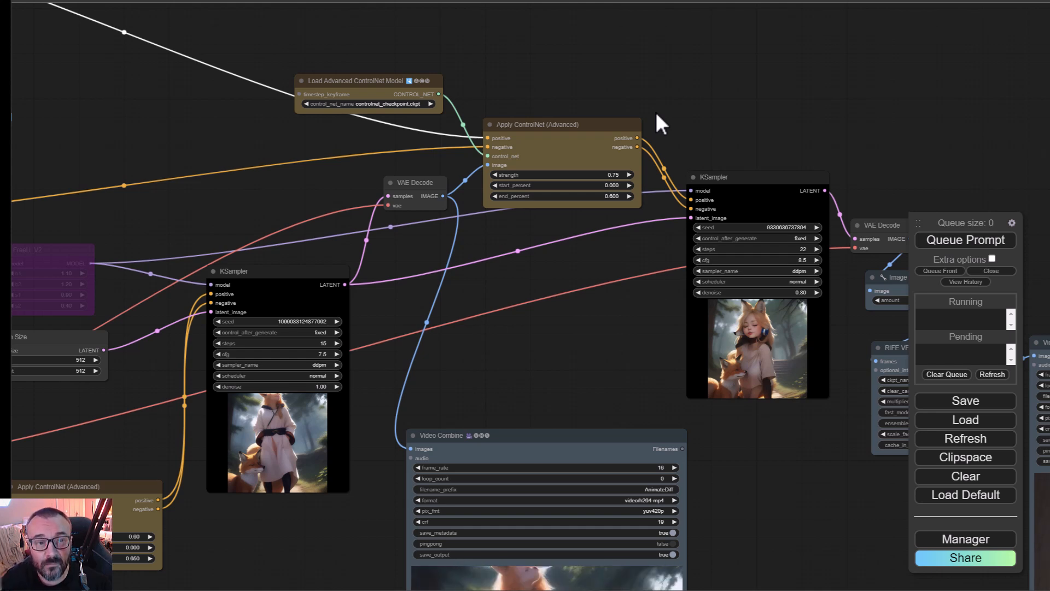
drag(512, 339, 405, 278)
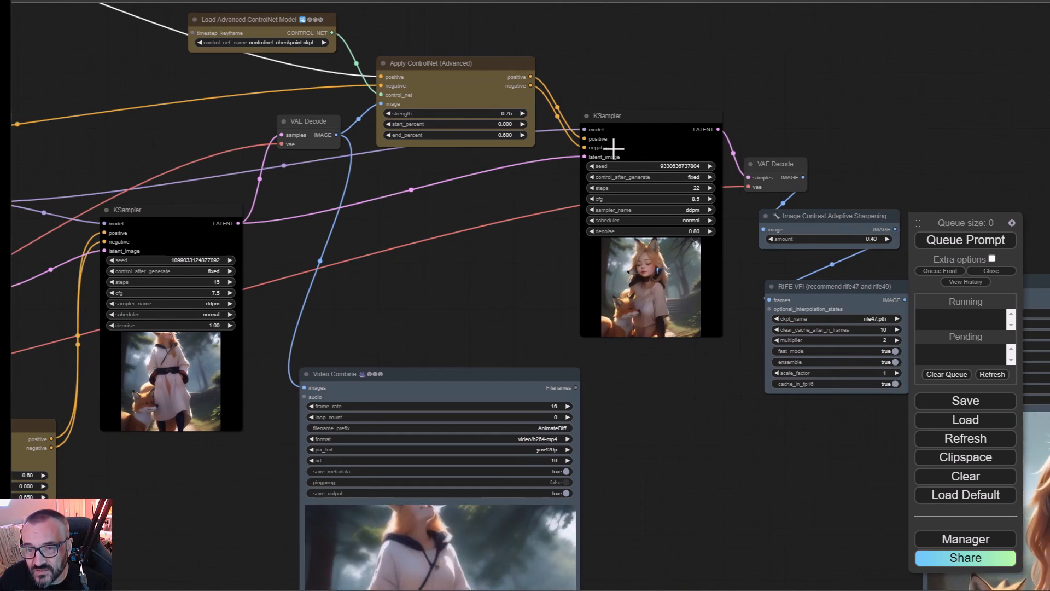
drag(157, 109, 424, 153)
drag(475, 106, 506, 180)
drag(893, 159, 450, 82)
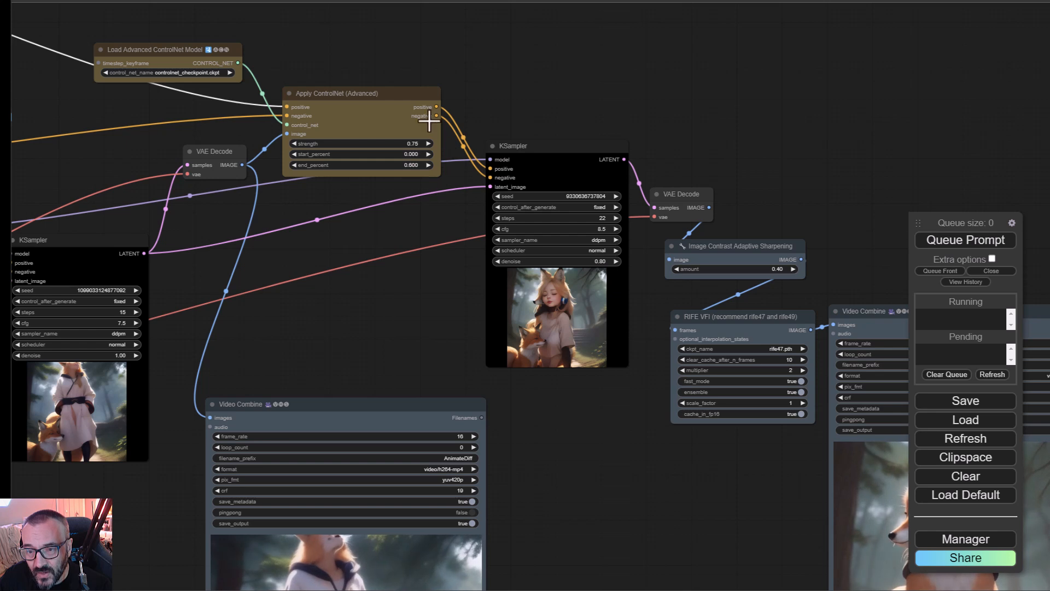
Move the second-stage Apply ControlNet node slightly higher above the VAE Decode links and review the second KSampler's settings
drag(402, 100, 408, 52)
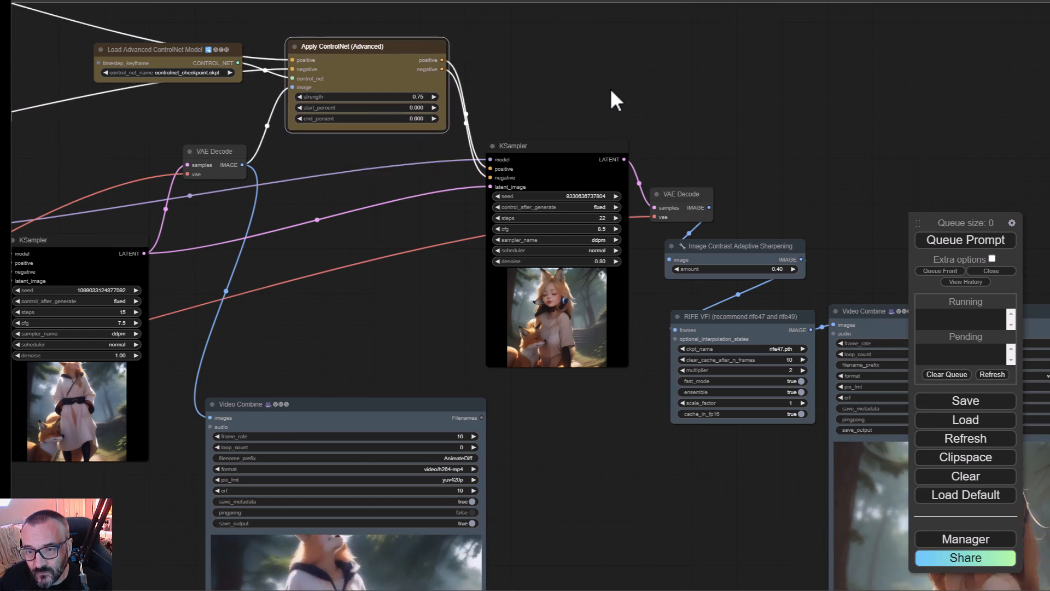
drag(538, 196, 549, 150)
drag(450, 170, 494, 182)
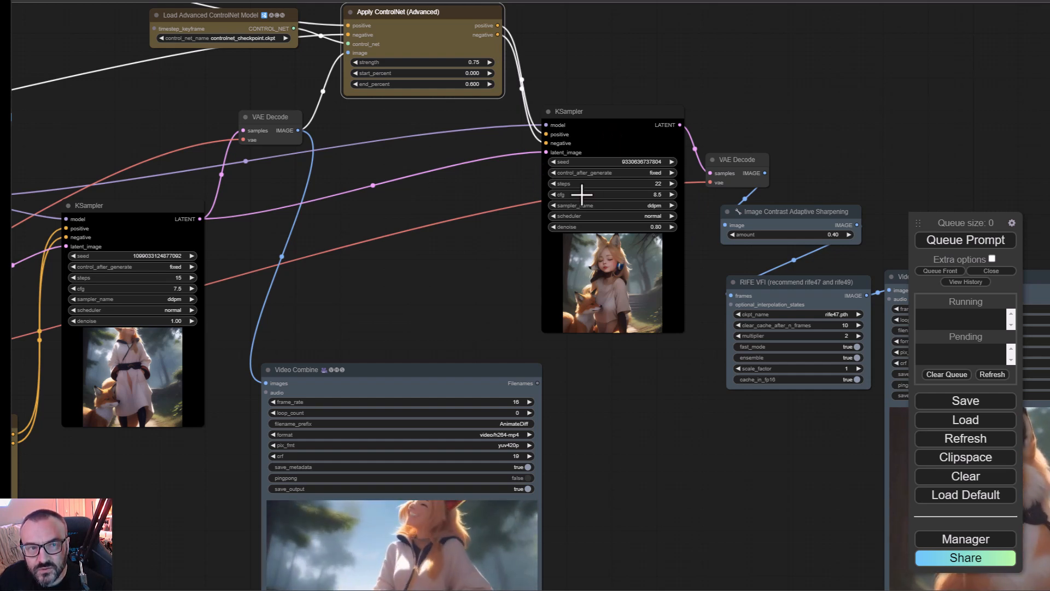
scroll(581, 203, up, 2)
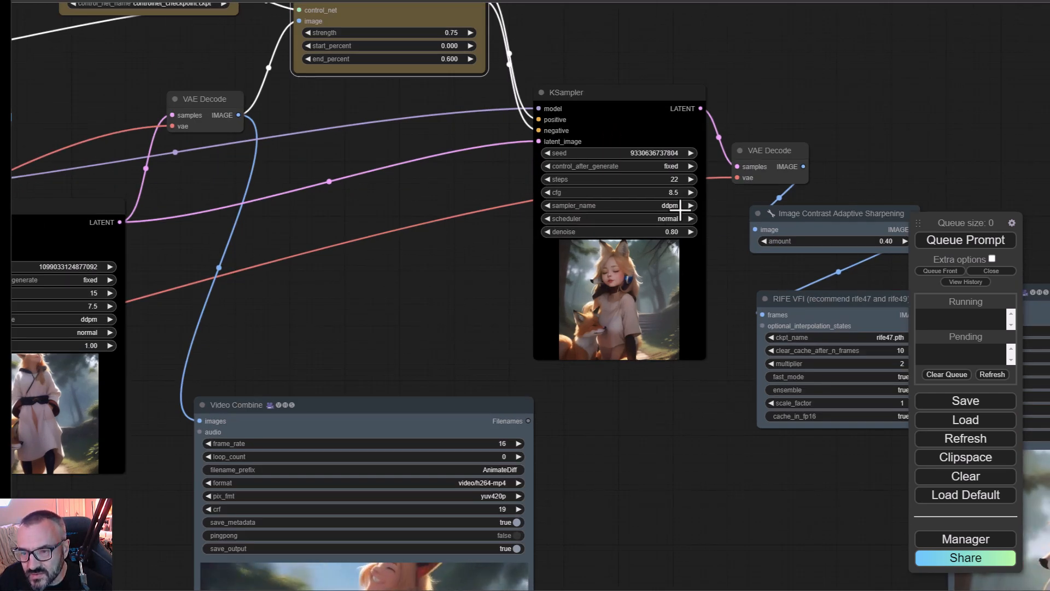
drag(310, 310, 421, 346)
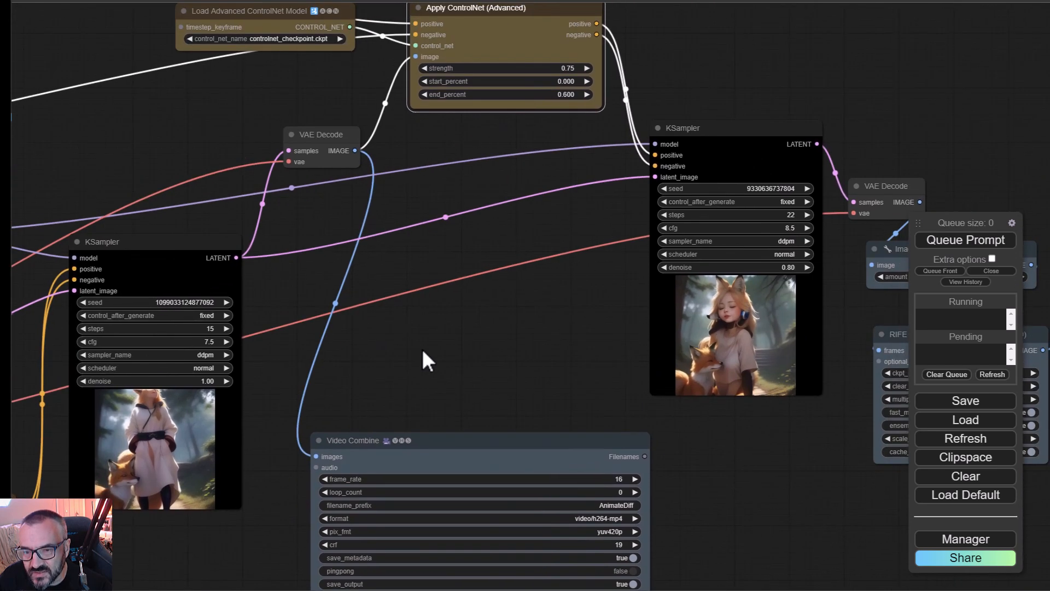
Shift the final VAE Decode node and the Image Contrast Adaptive Sharpening node slightly upward beside the second KSampler
drag(488, 307, 112, 277)
drag(484, 155, 509, 131)
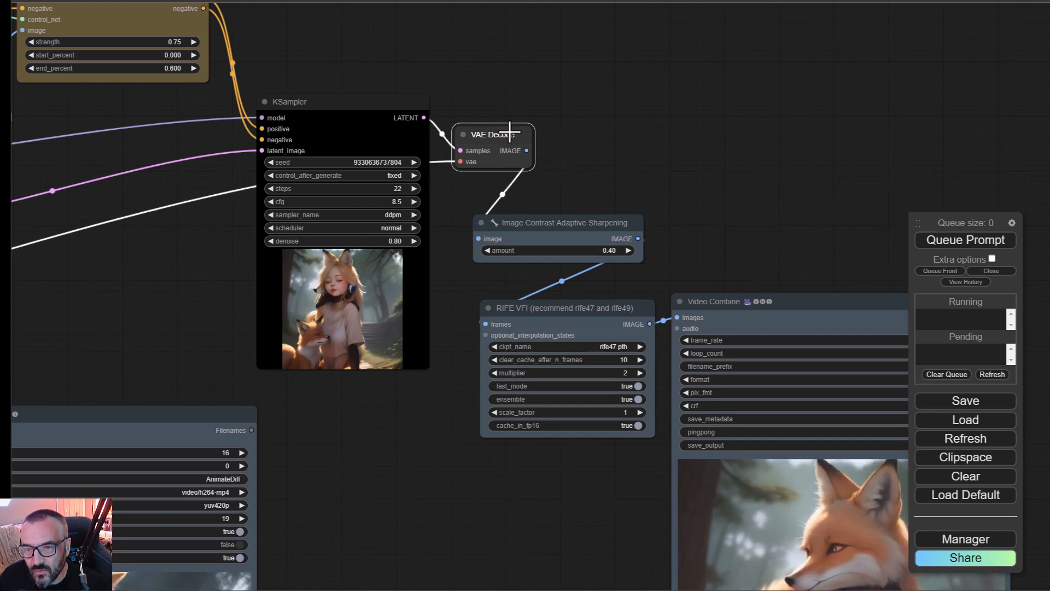
click(574, 223)
drag(574, 223, 597, 201)
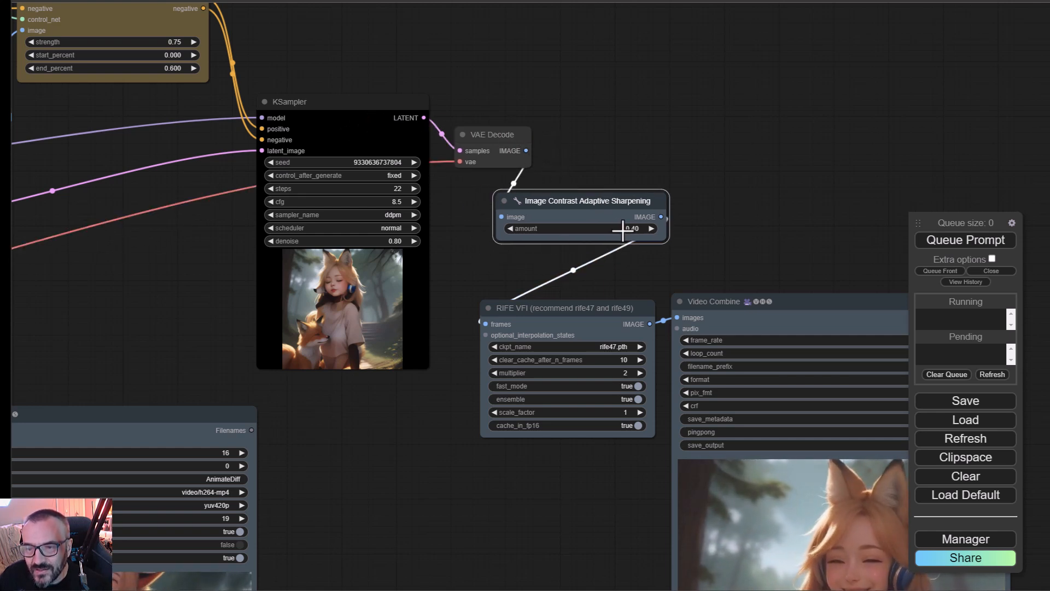
Nudge the RIFE VFI node upward and move the final Video Combine node slightly farther away from it
drag(576, 462, 485, 228)
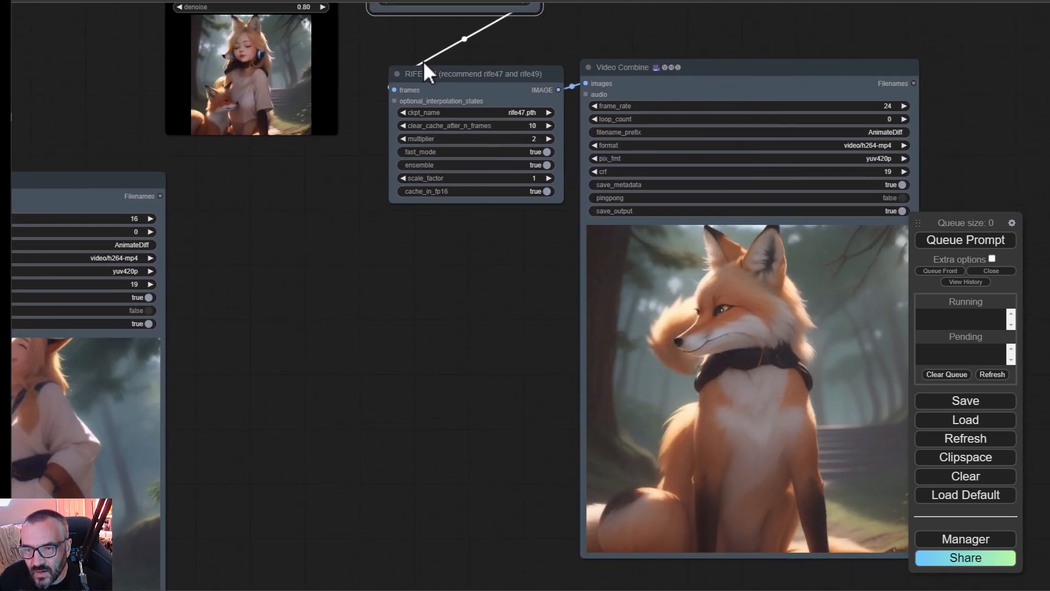
drag(509, 87, 514, 76)
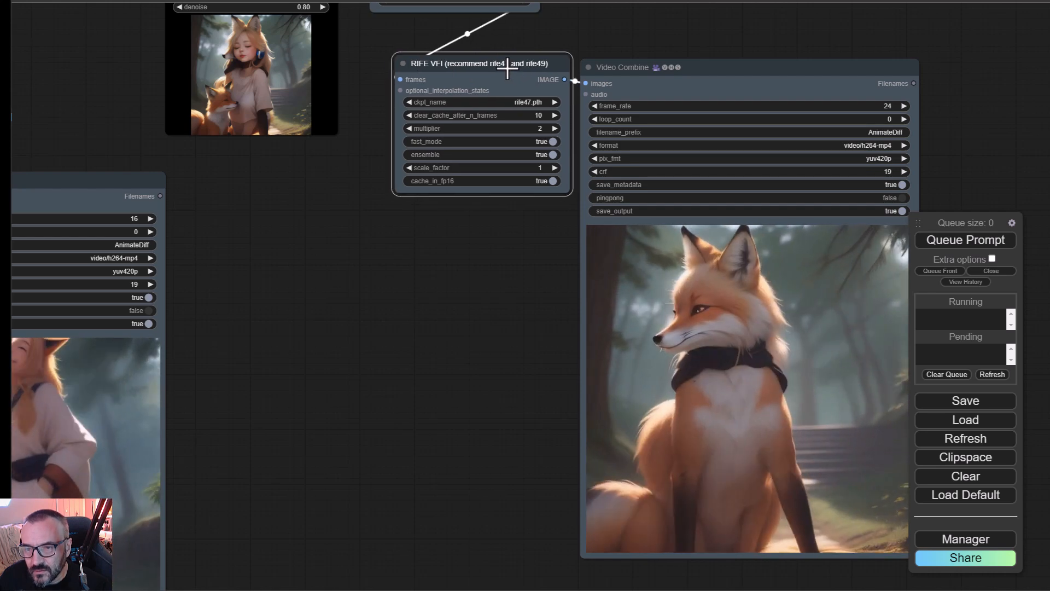
mouse_move(698, 70)
mouse_down()
mouse_move(731, 66)
mouse_move(716, 68)
mouse_up()
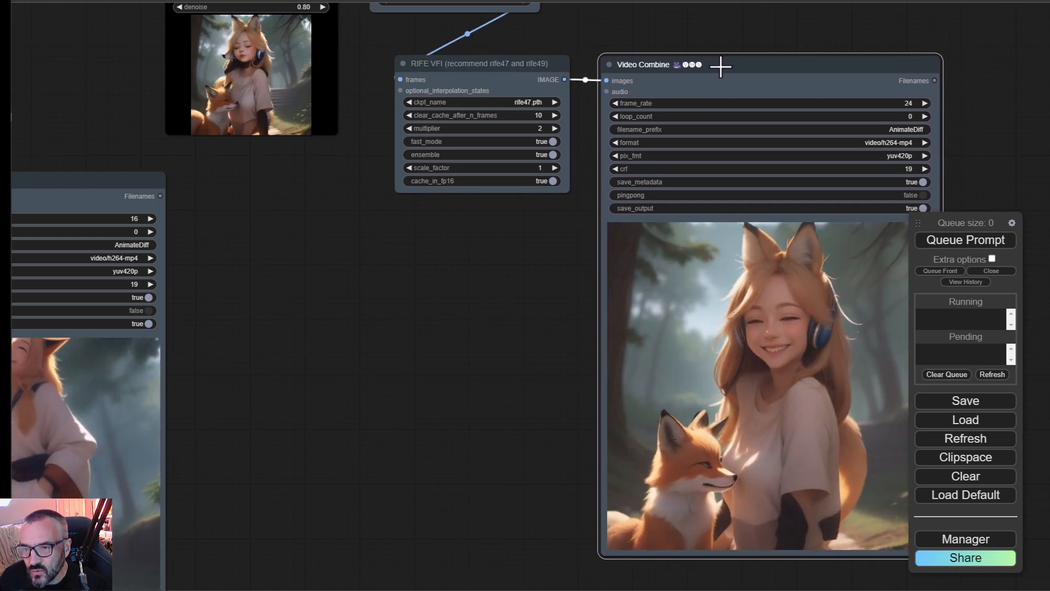
Place the first-stage Video Combine node beside the final one to compare both video previews, and return it to its stage
drag(443, 287, 591, 226)
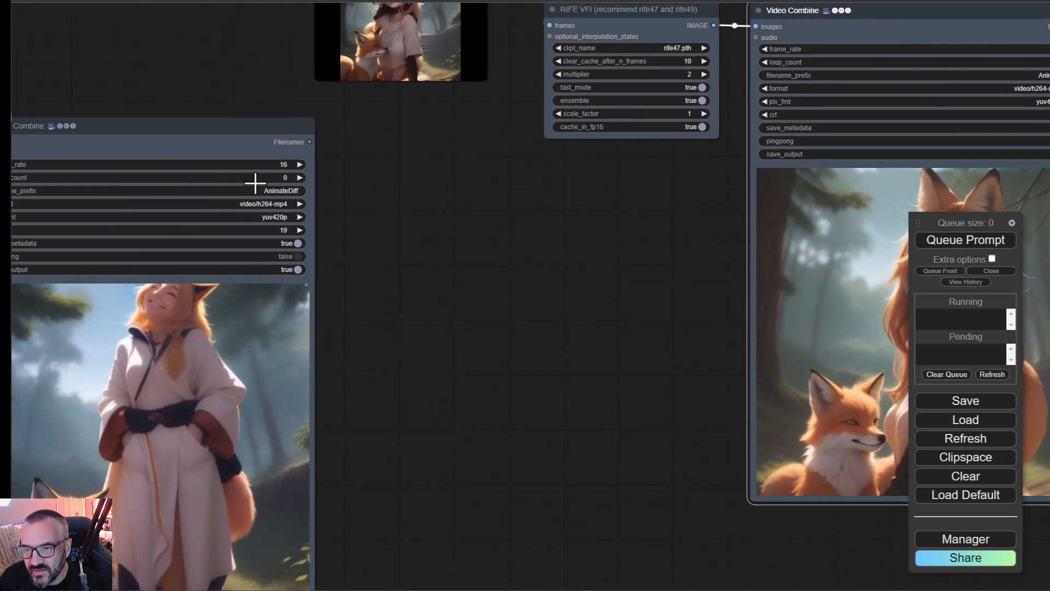
drag(381, 212, 398, 399)
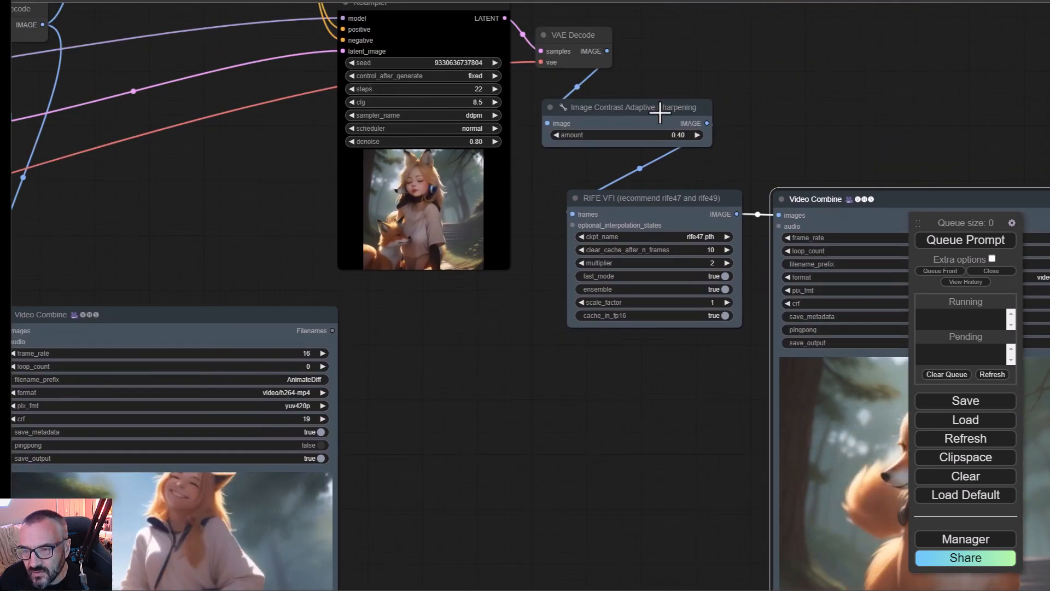
drag(562, 370, 329, 104)
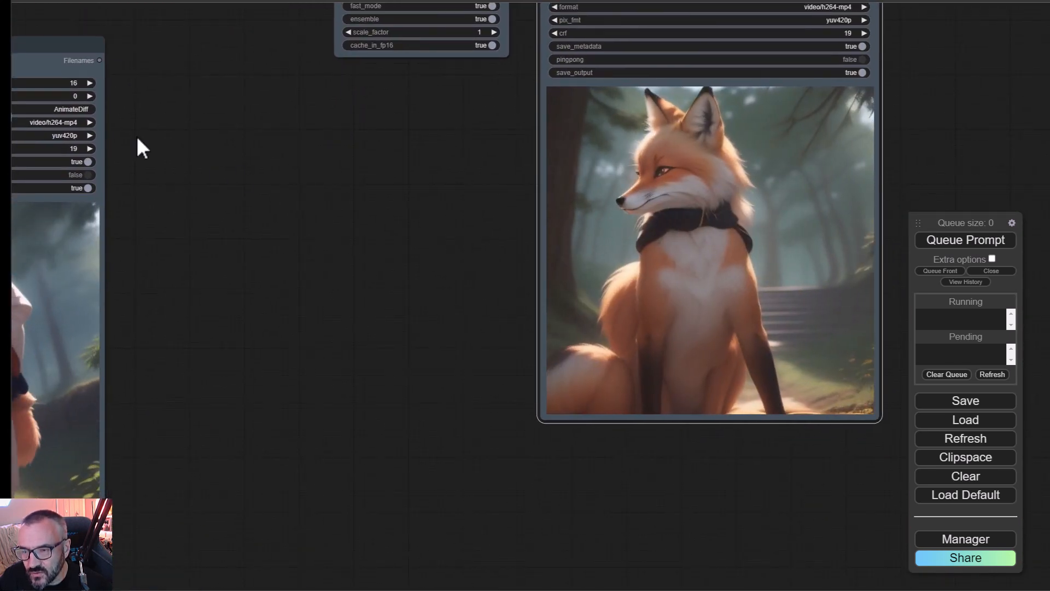
drag(34, 56, 342, 26)
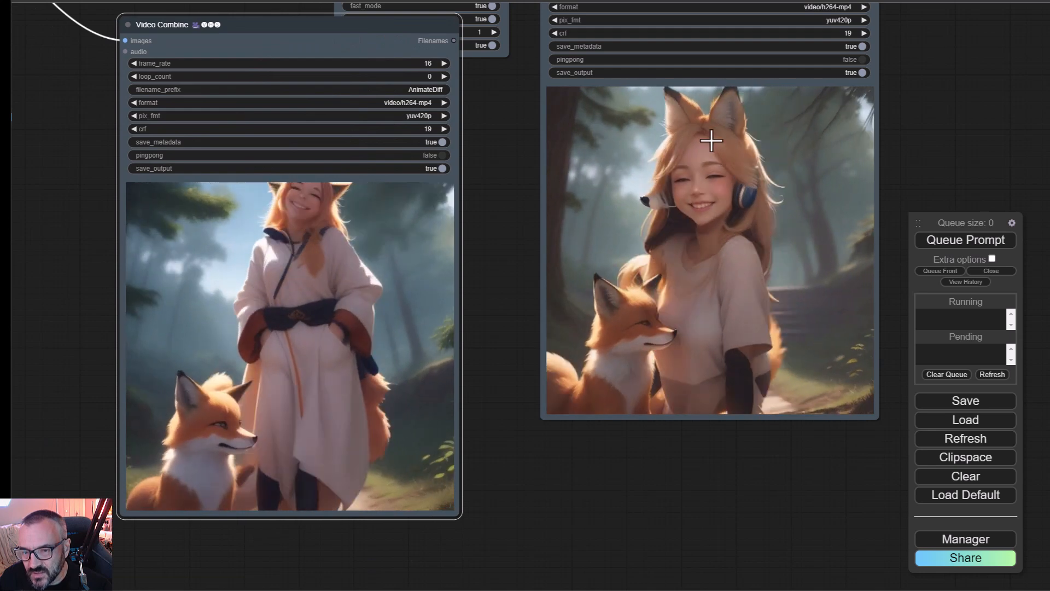
drag(469, 255, 580, 342)
drag(441, 115, 157, 198)
Review the first-stage KSampler together with its Apply ControlNet, DWPose Estimator and AnimateDiff Loader nodes
drag(346, 295, 521, 193)
scroll(508, 218, down, 4)
drag(510, 254, 432, 168)
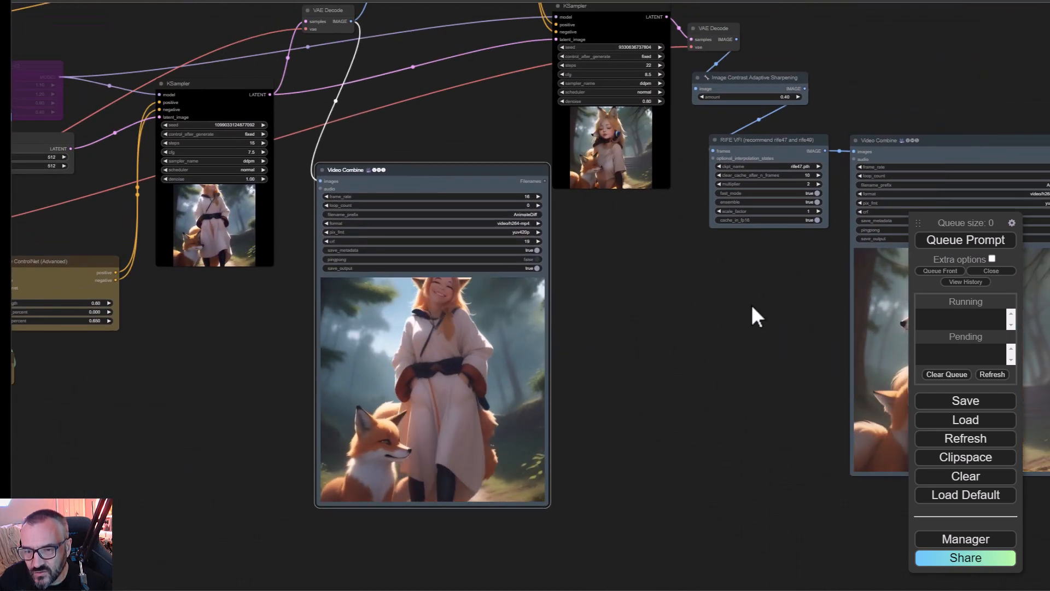
drag(738, 337, 1049, 362)
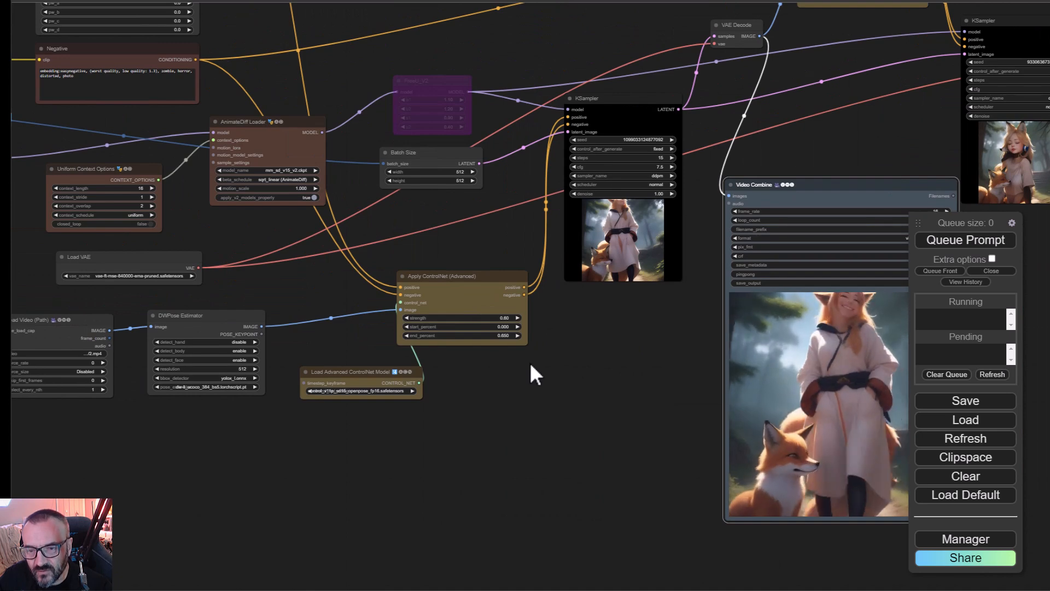
Shift the AnimateDiff Loader and Uniform Context Options nodes slightly upward in the first-stage area
scroll(404, 338, up, 2)
drag(265, 288, 553, 339)
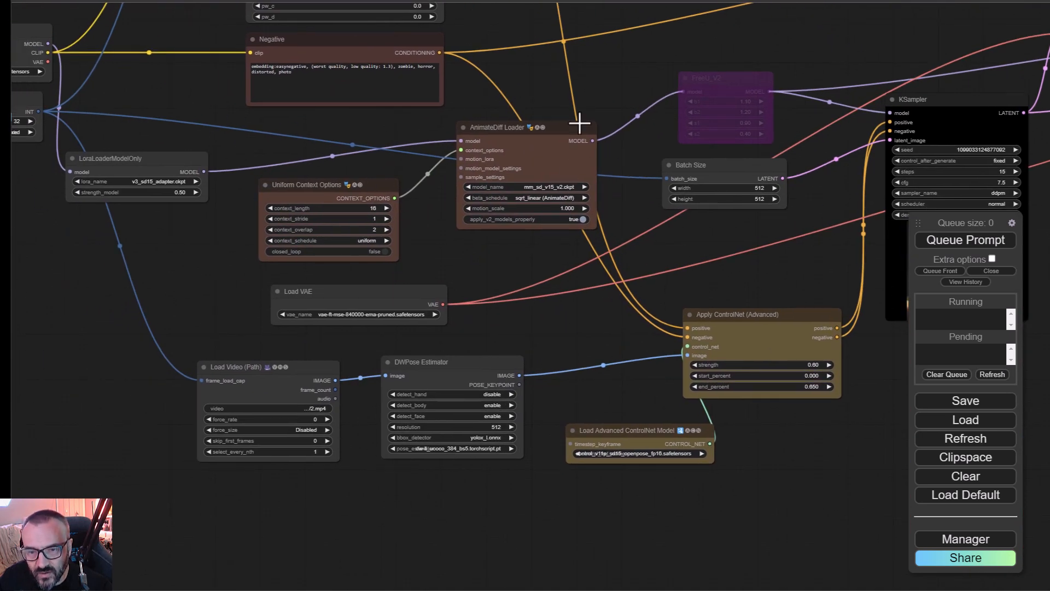
drag(522, 124, 515, 118)
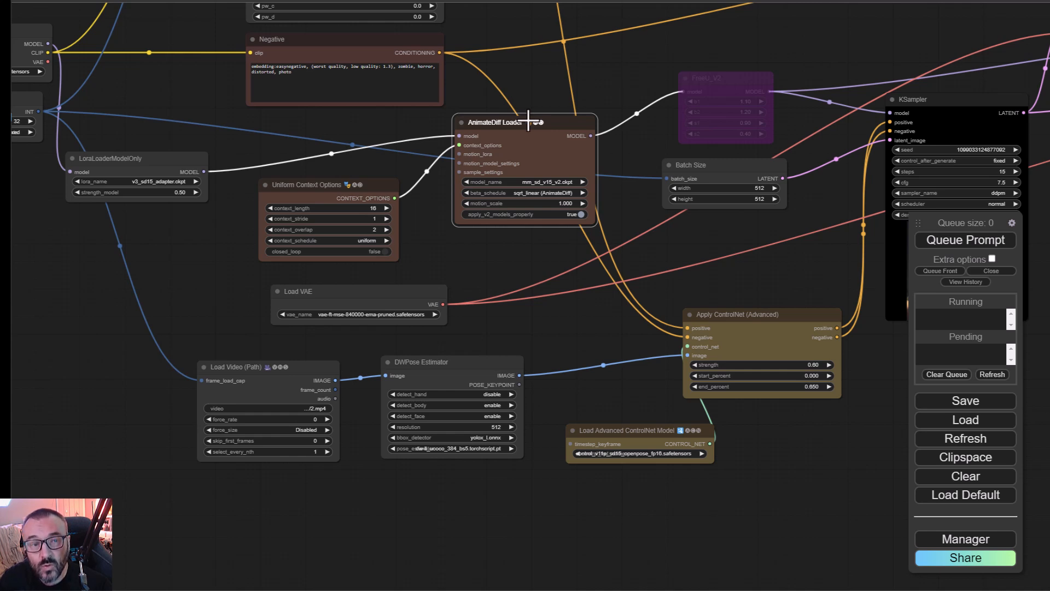
drag(317, 181, 319, 168)
drag(493, 195, 479, 177)
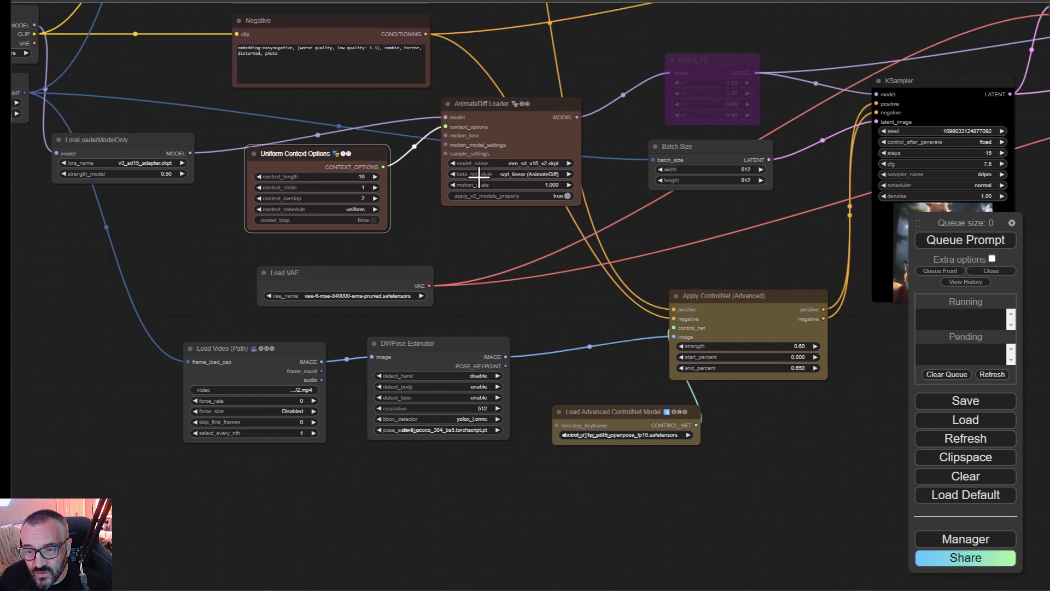
Nudge the Load VAE node slightly up beneath Uniform Context Options, and examine the Load Video (Path) node's settings
mouse_move(311, 269)
mouse_down()
mouse_move(307, 246)
mouse_move(298, 261)
mouse_up()
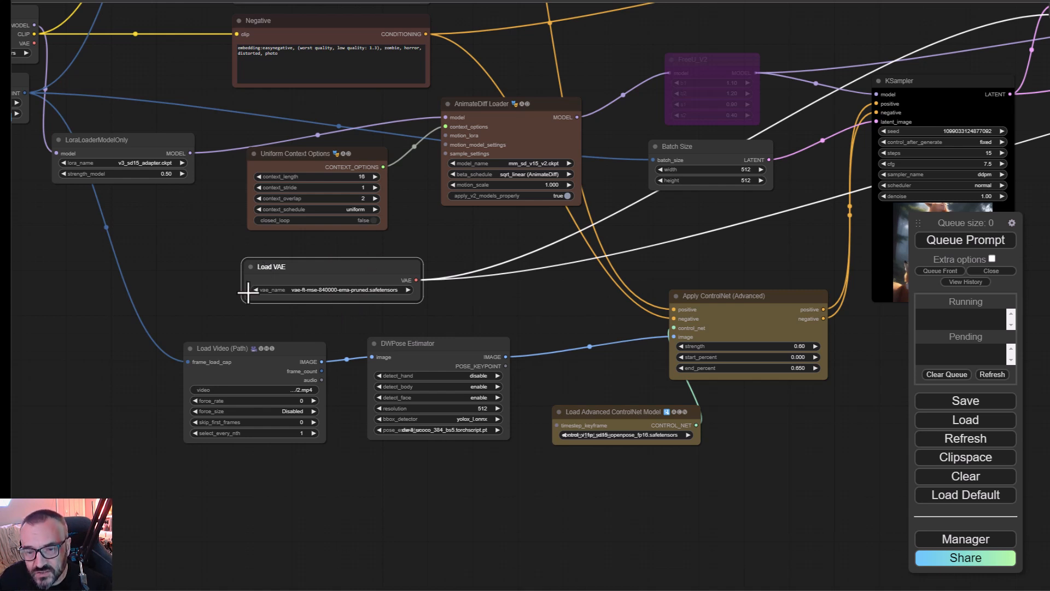
drag(195, 295, 204, 332)
drag(22, 90, 152, 43)
drag(703, 257, 110, 181)
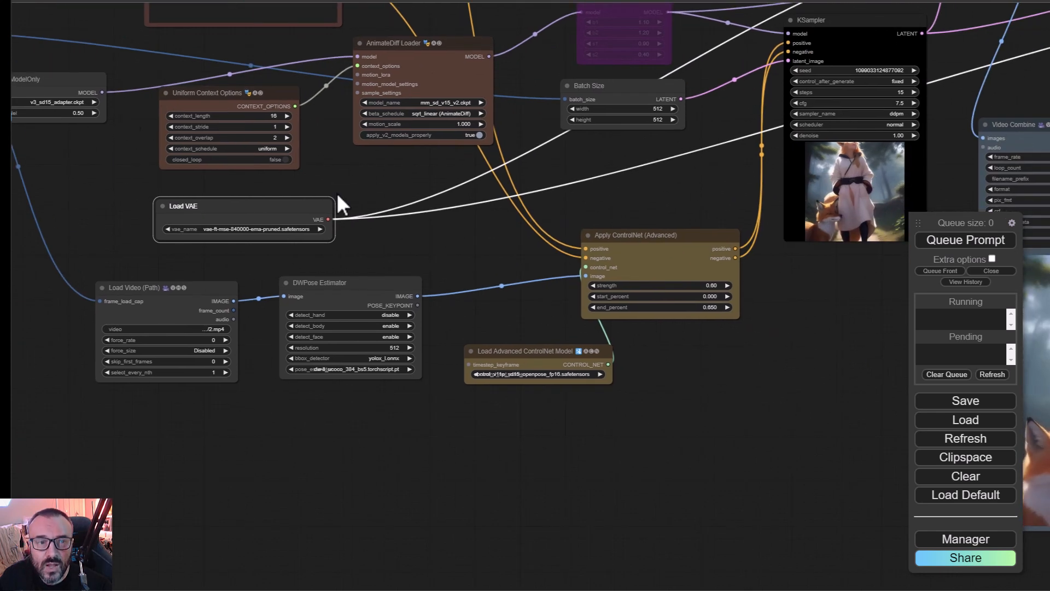
drag(92, 217, 275, 222)
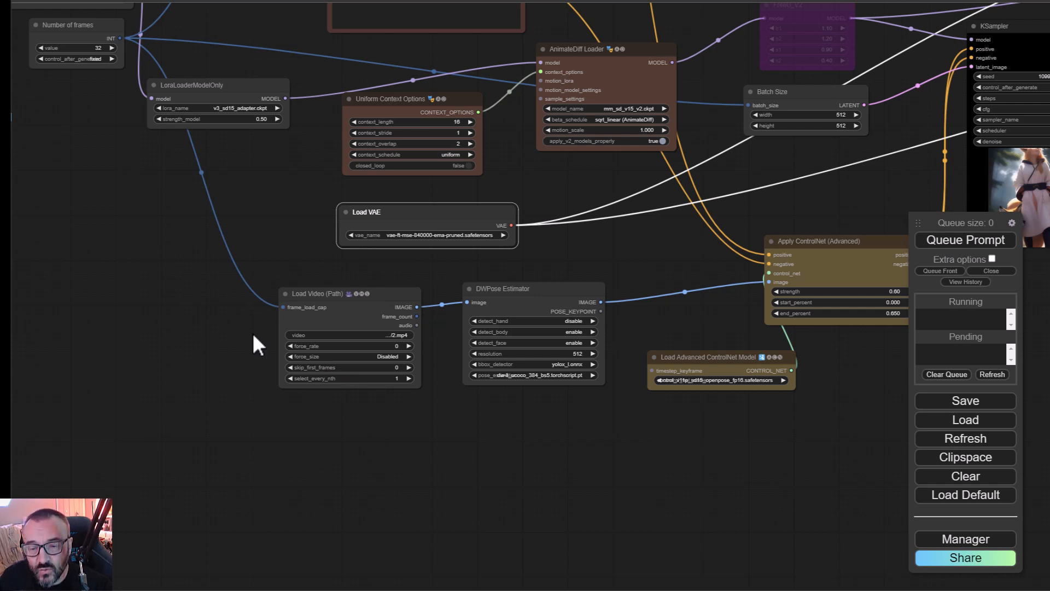
scroll(372, 338, up, 2)
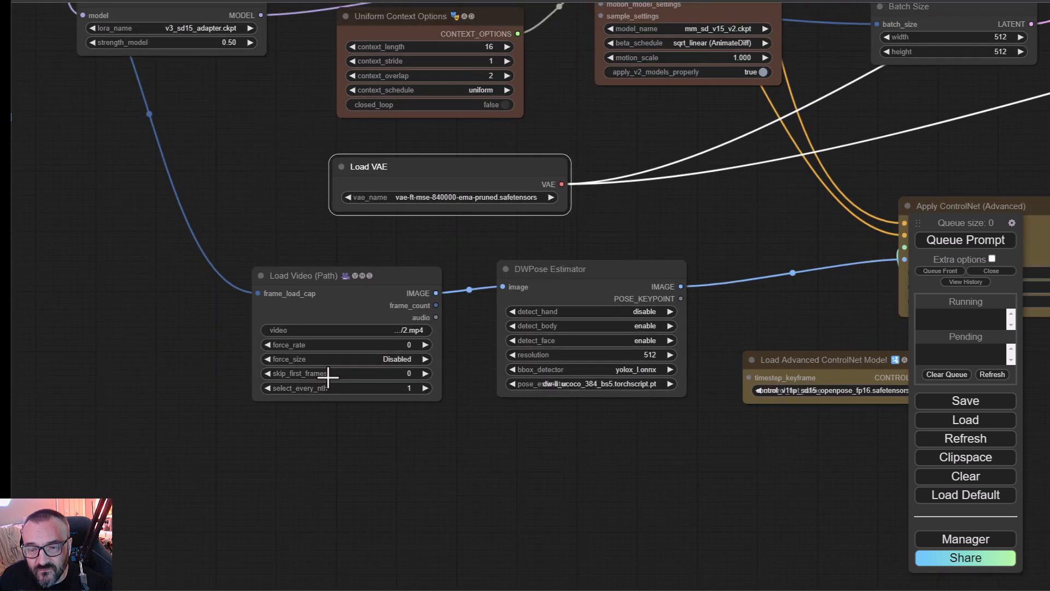
scroll(232, 358, up, 2)
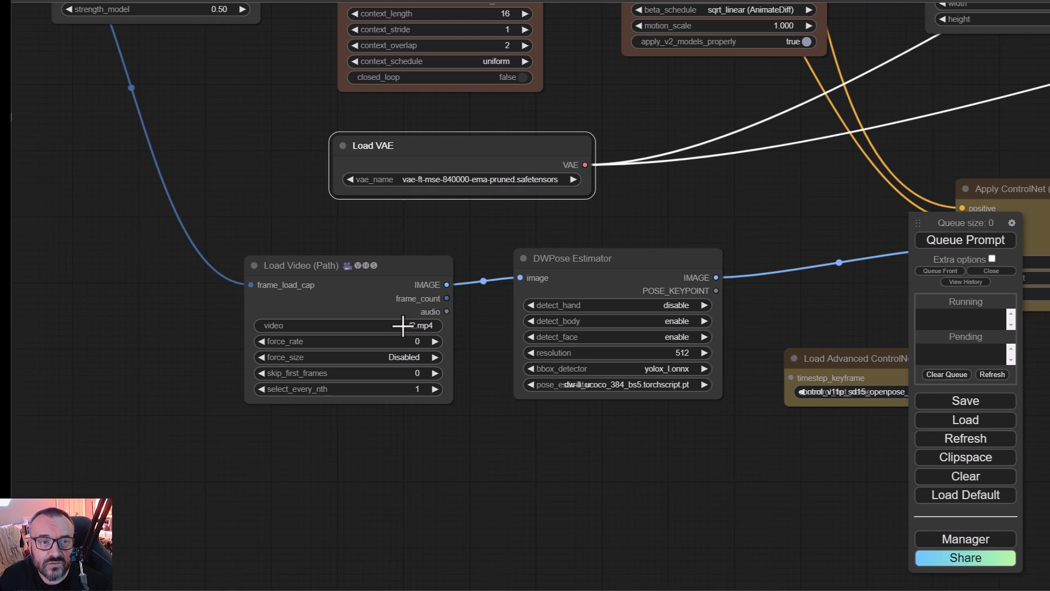
Shift the DWPose Estimator slightly toward Apply ControlNet, and move the Load Advanced ControlNet Model node a little lower and farther away
drag(375, 247, 233, 225)
drag(470, 450, 268, 490)
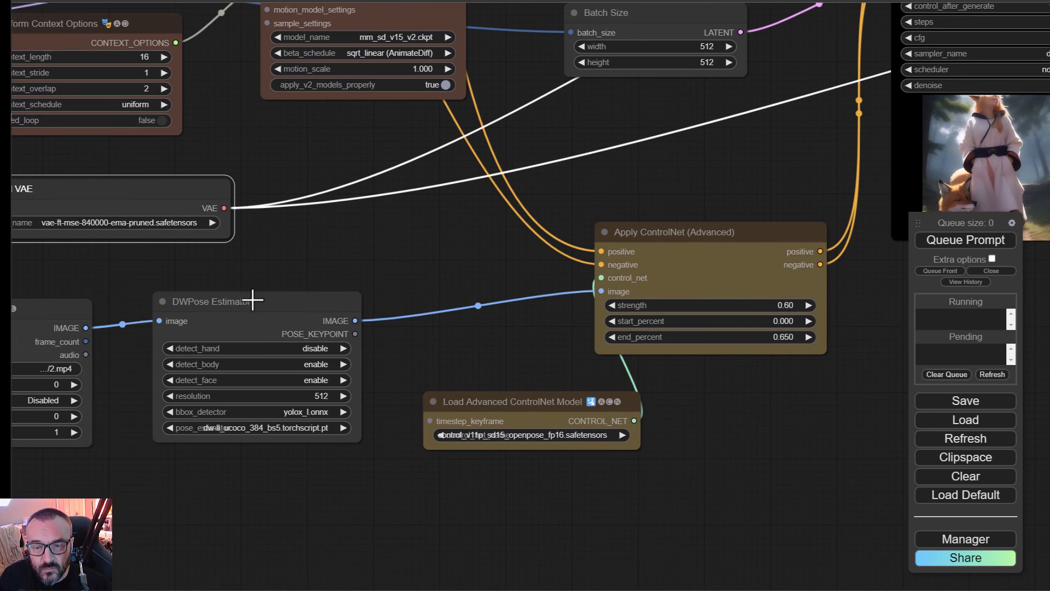
drag(252, 300, 262, 301)
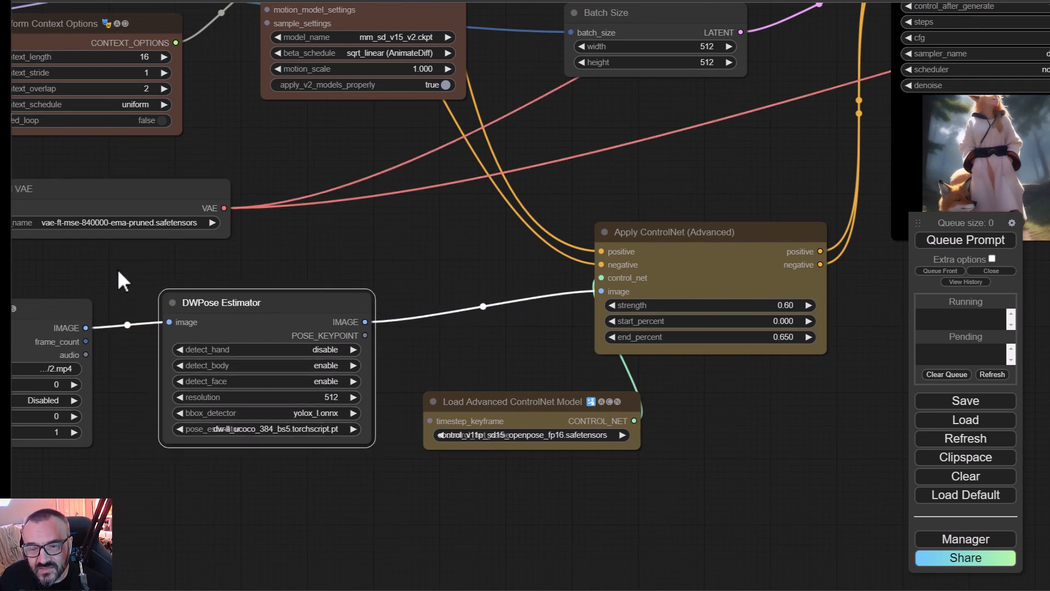
drag(419, 301, 339, 310)
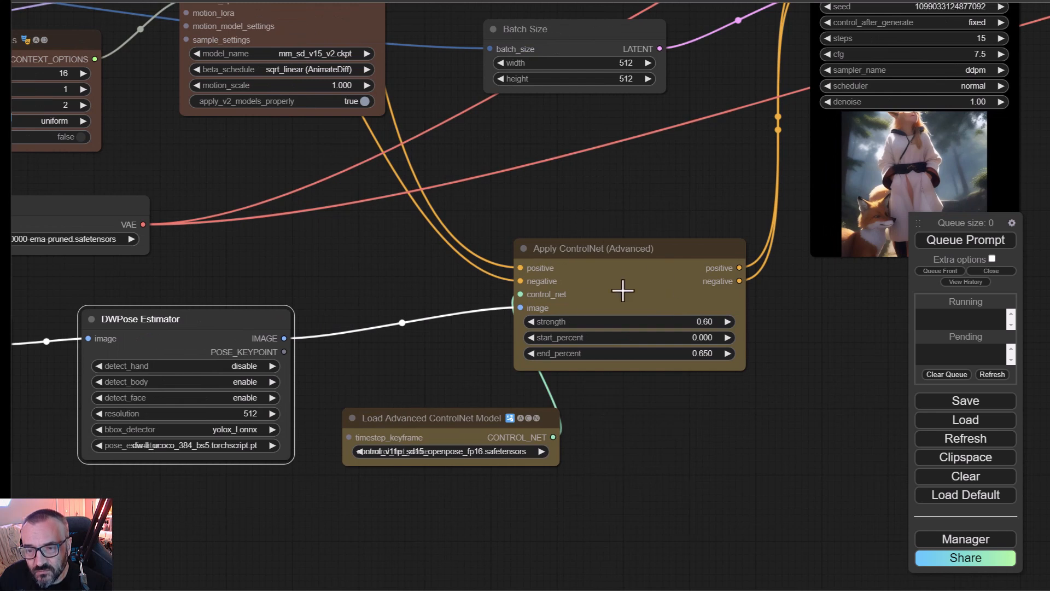
drag(422, 418, 398, 437)
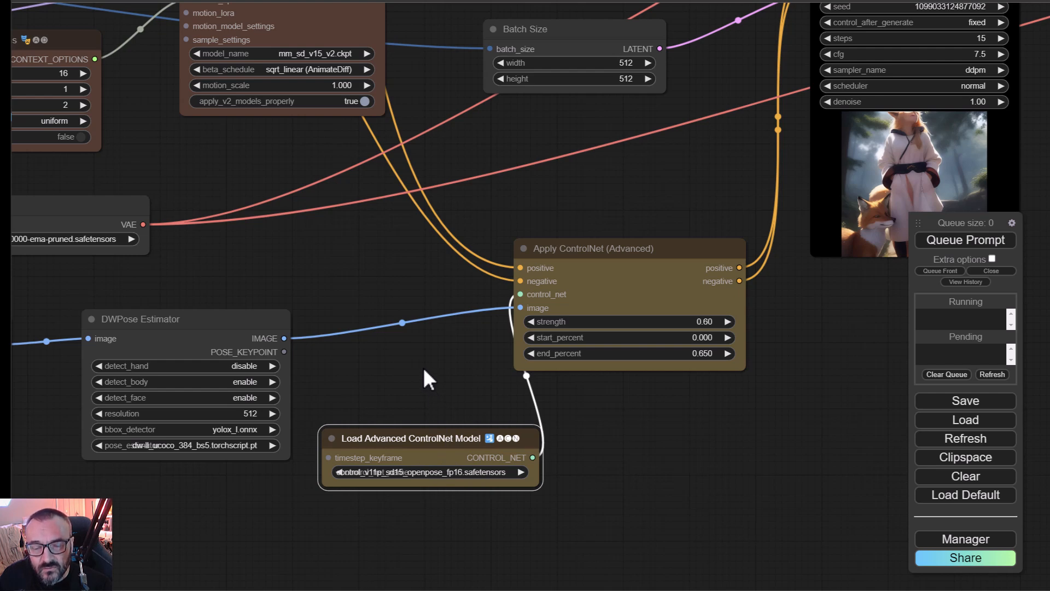
Switch to the AnimateDiff GitHub repository and highlight v3_sd15_mm.ckpt.ckpt in the README's AnimateDiff v3 Model Zoo
scroll(422, 365, down, 5)
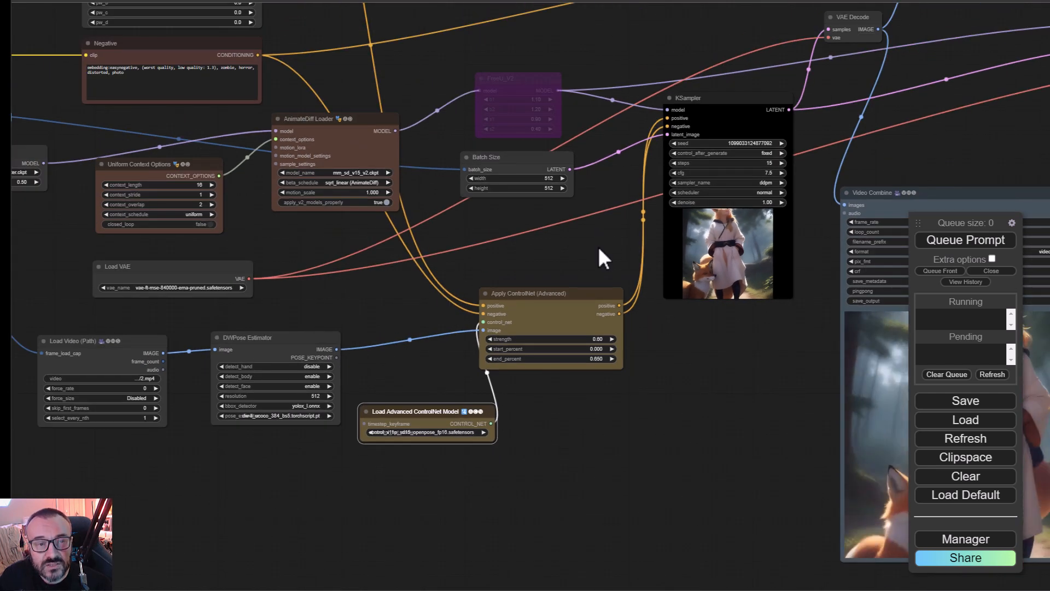
drag(586, 239, 616, 354)
scroll(592, 312, down, 3)
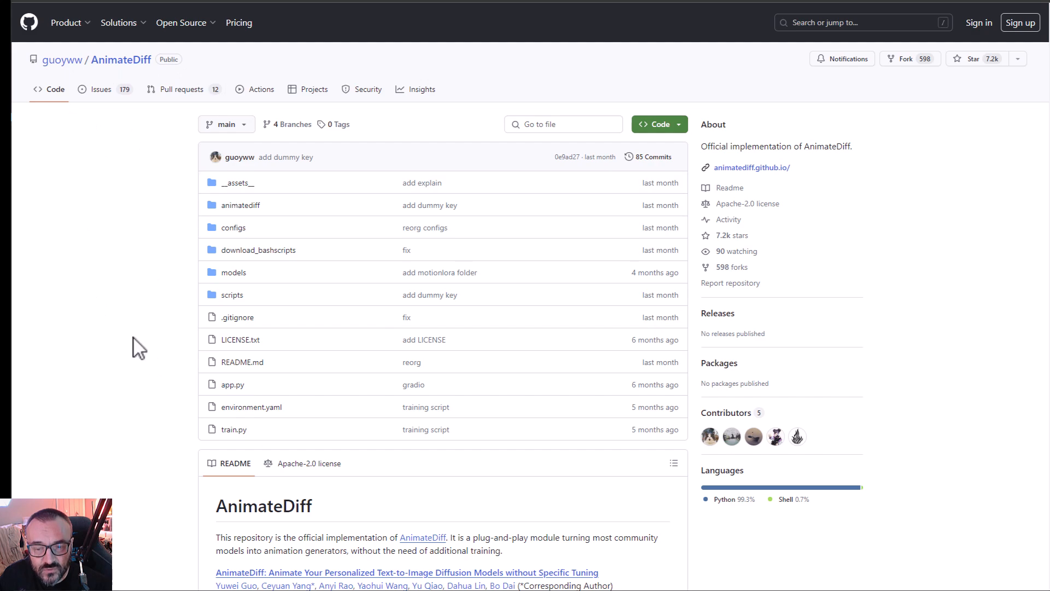
scroll(133, 337, down, 6)
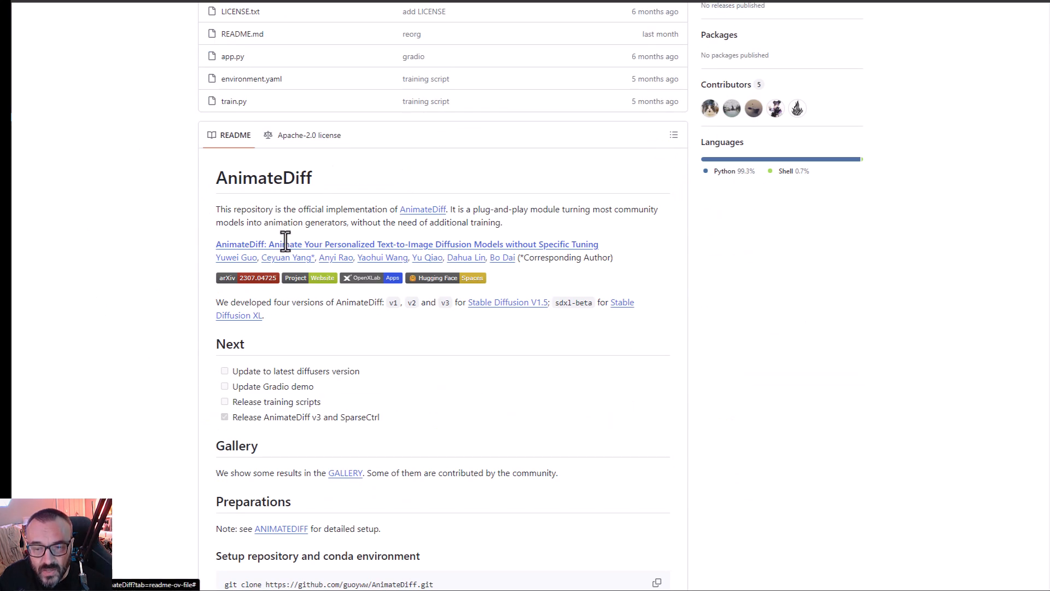
scroll(206, 304, down, 7)
scroll(190, 219, down, 13)
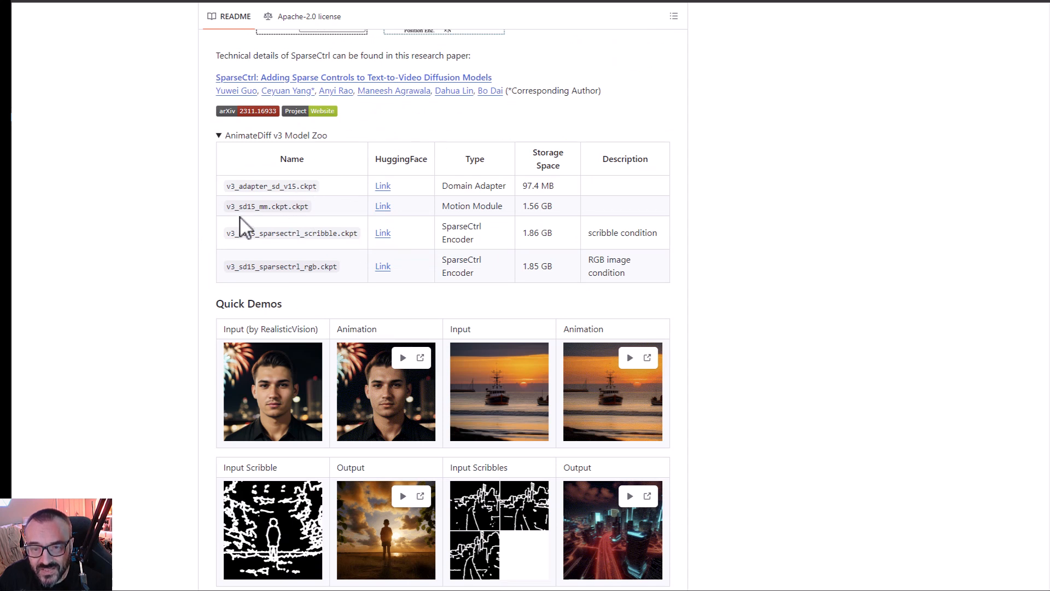
drag(333, 209, 203, 207)
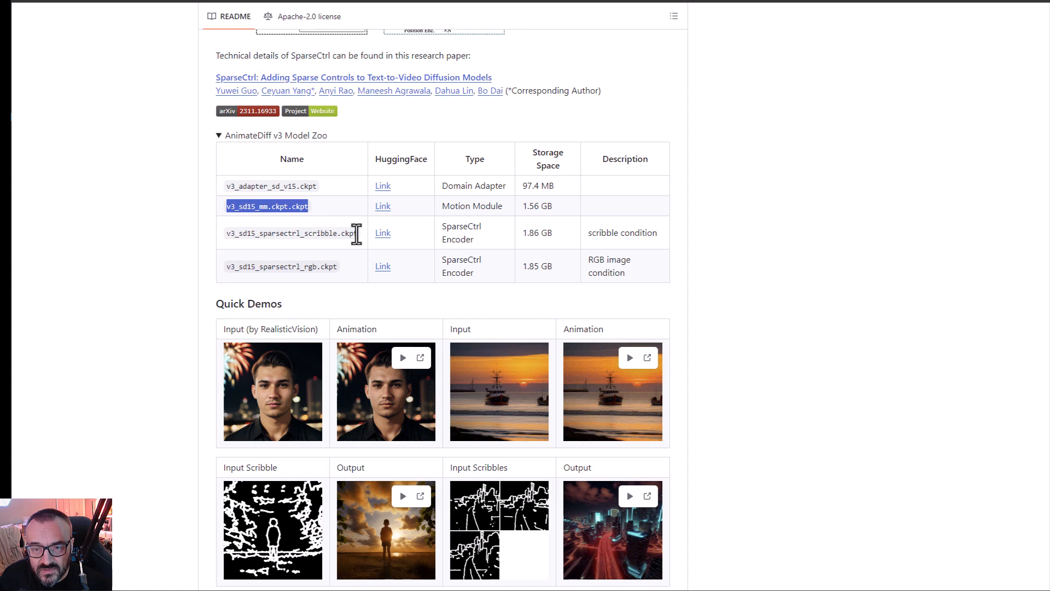
Review the AnimateDiff v2 and v1 model zoos further down the README, highlighting mm_sd_v15.ckpt
scroll(196, 261, down, 15)
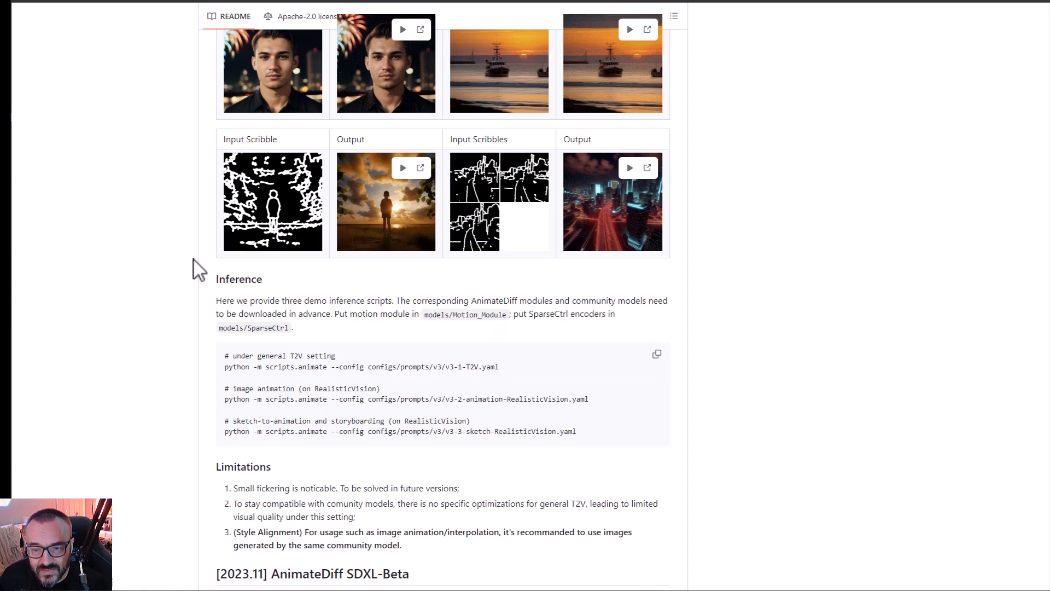
scroll(195, 260, down, 4)
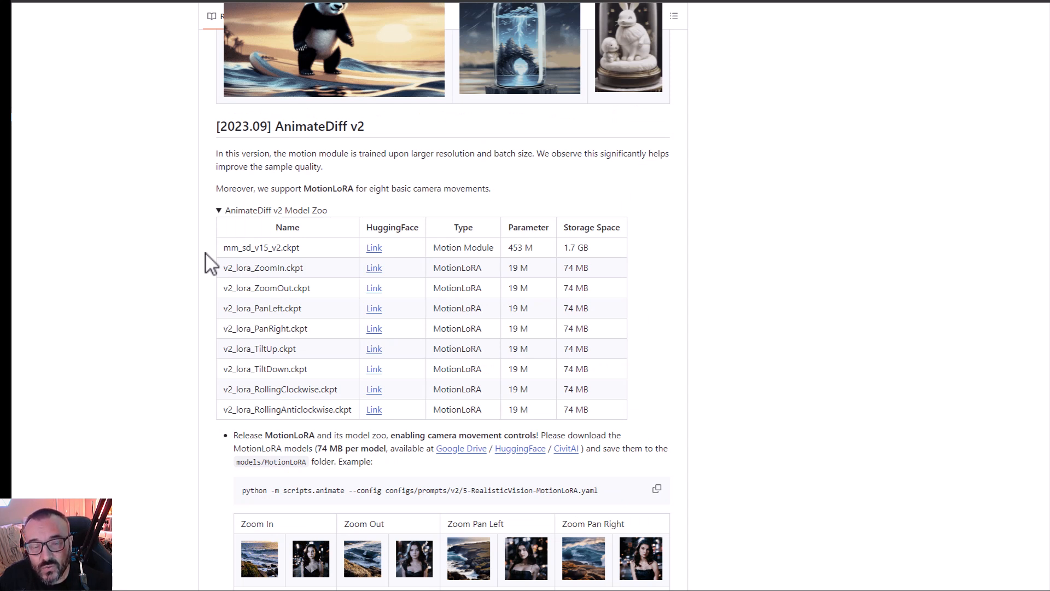
scroll(206, 254, down, 3)
scroll(205, 254, down, 4)
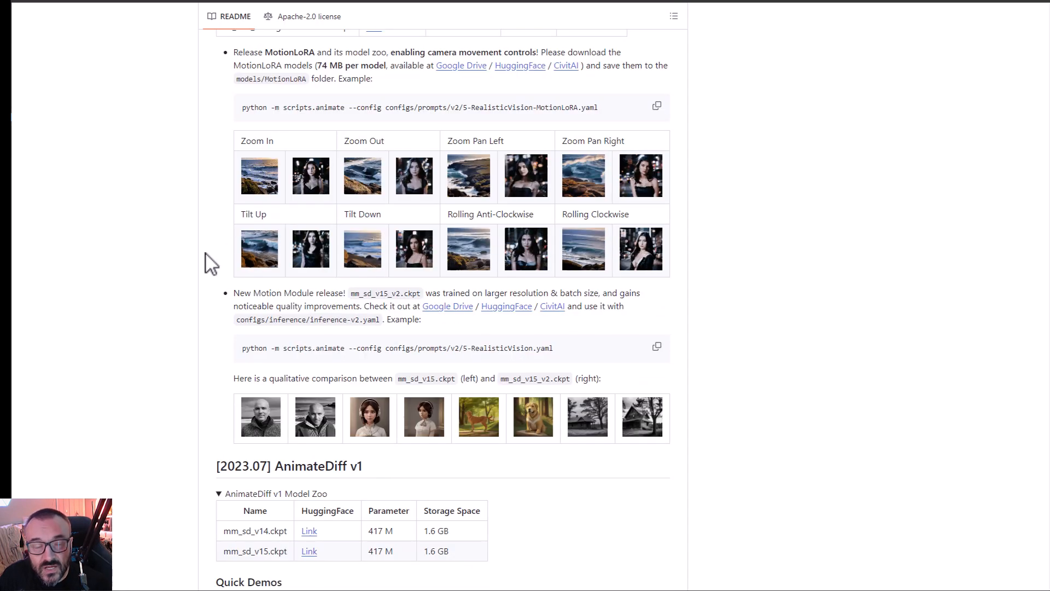
scroll(206, 254, down, 4)
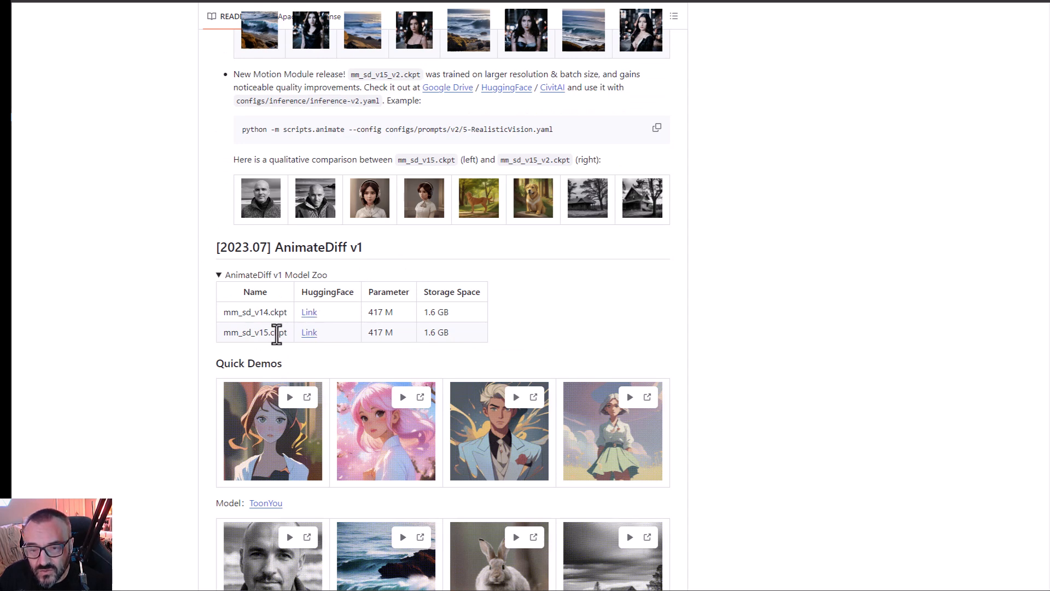
drag(291, 335, 204, 336)
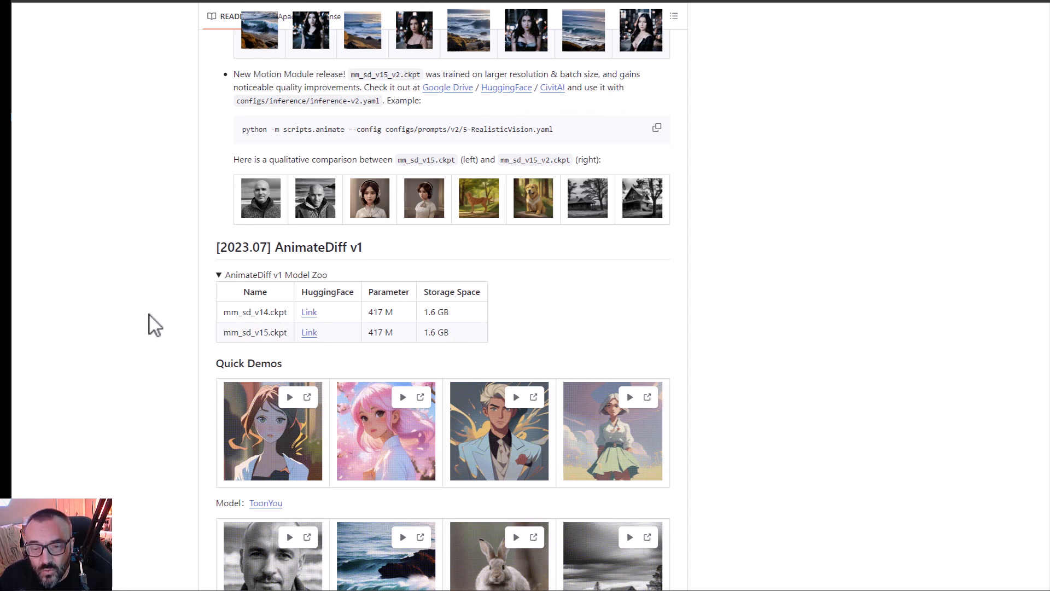
click(150, 316)
Switch to the Hugging Face animatediff repository and look over its checkpoint and motion LoRA files
scroll(157, 312, up, 15)
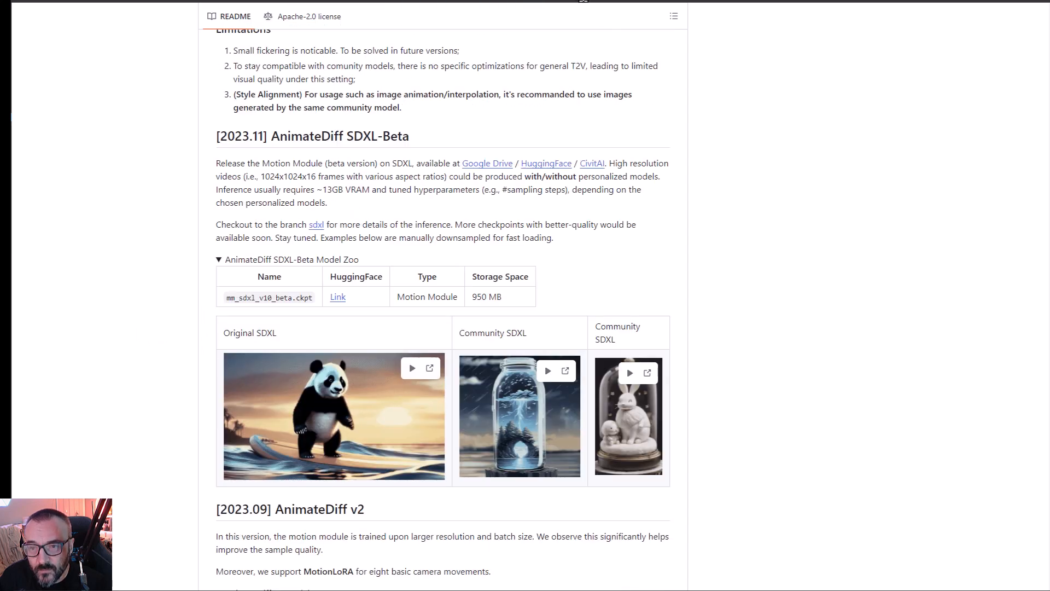
click(143, 2)
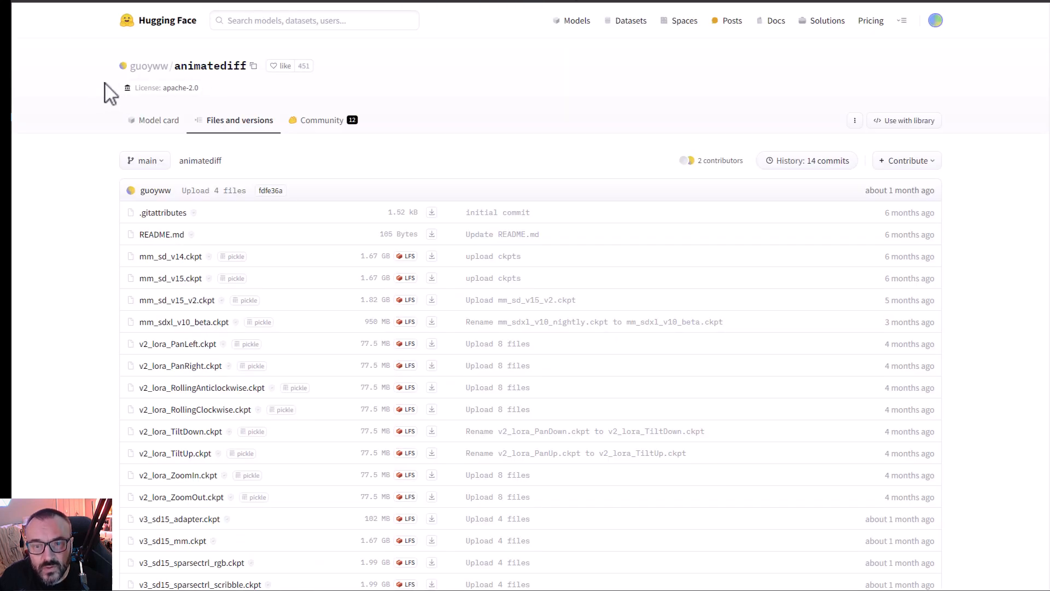
scroll(48, 267, down, 1)
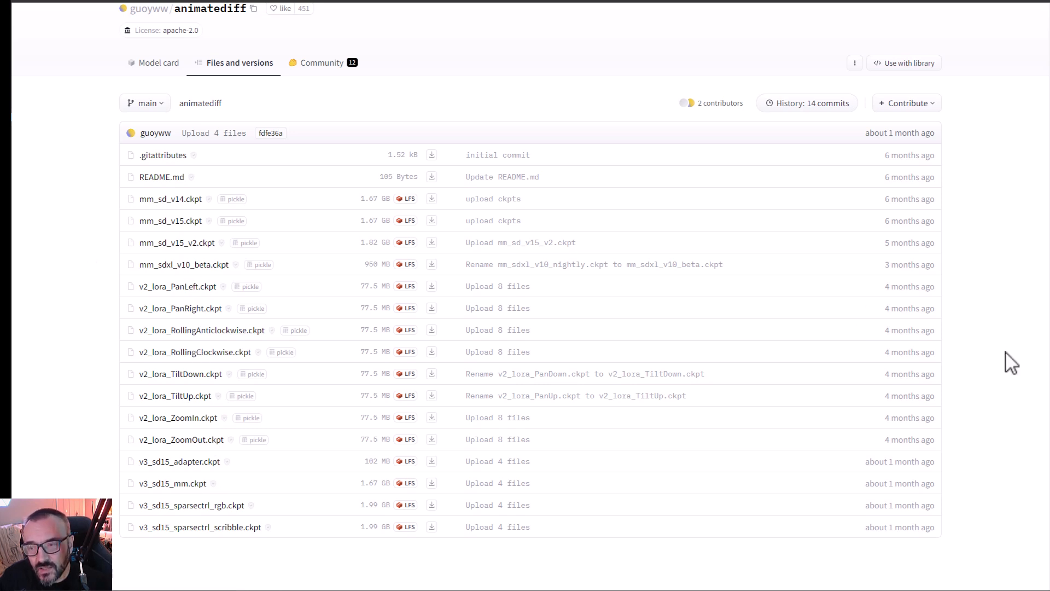
Switch to File Explorer and inspect the model files stored in the Lora and ControlNet folders
key(alt+Tab)
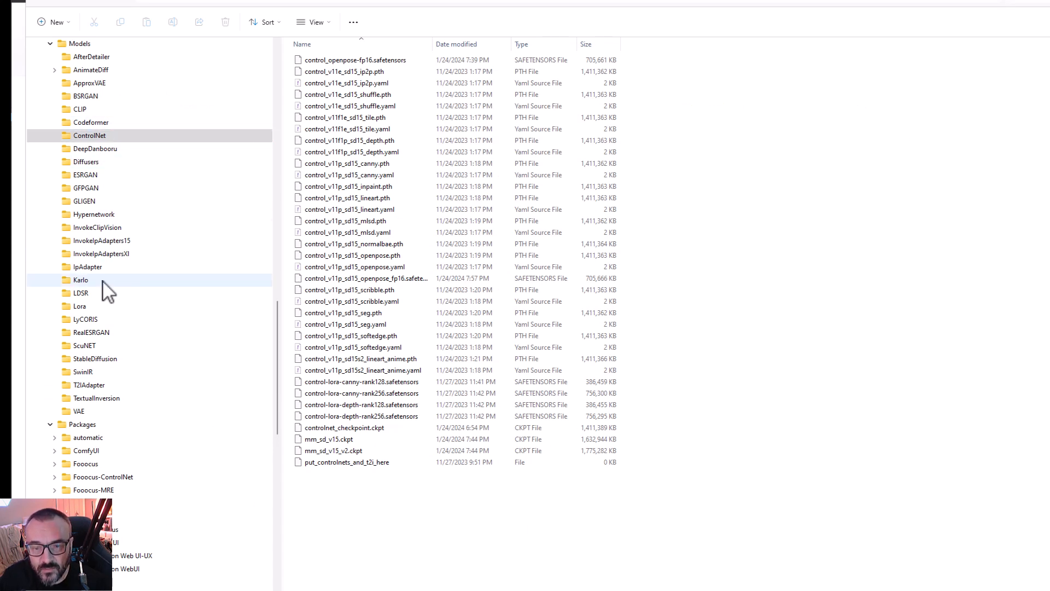
click(104, 307)
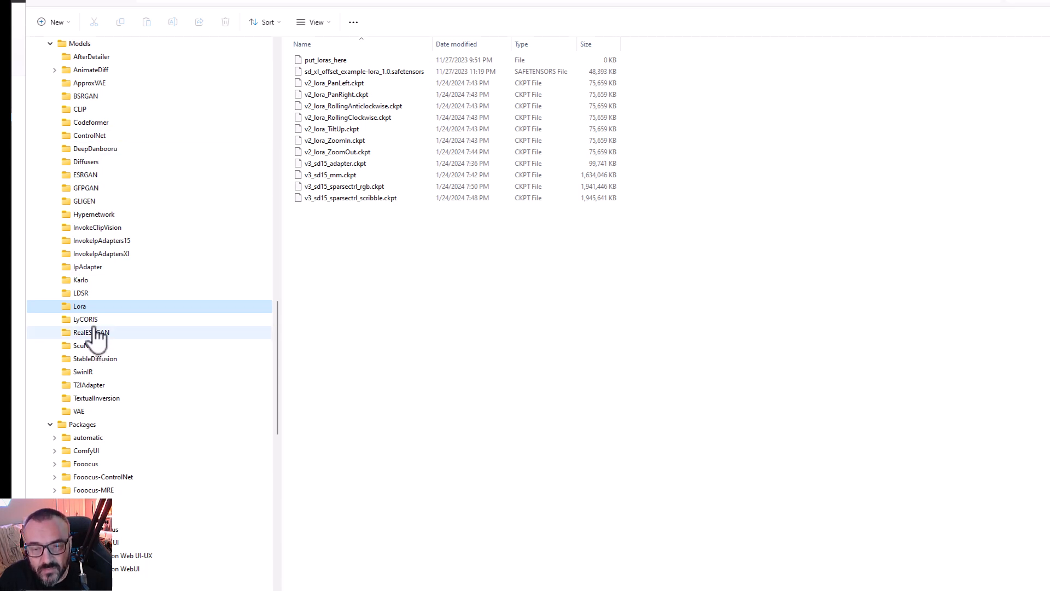
click(93, 136)
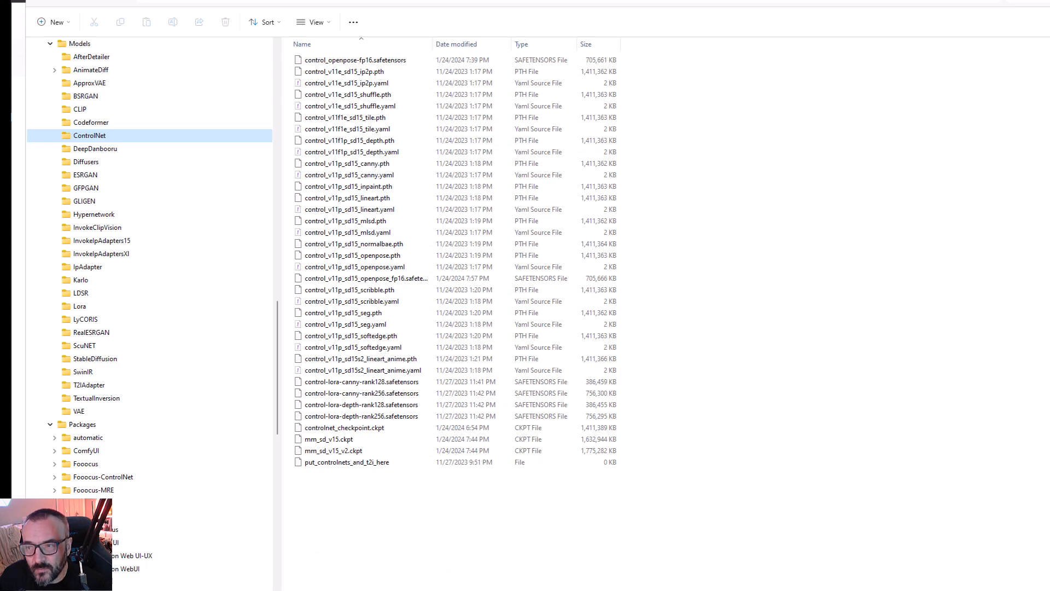
Switch to Stability Matrix, show the ComfyUI launch console, and highlight v3_sd15_mm.ckpt in the AnimateDiff Loader validation error
key(alt+Tab)
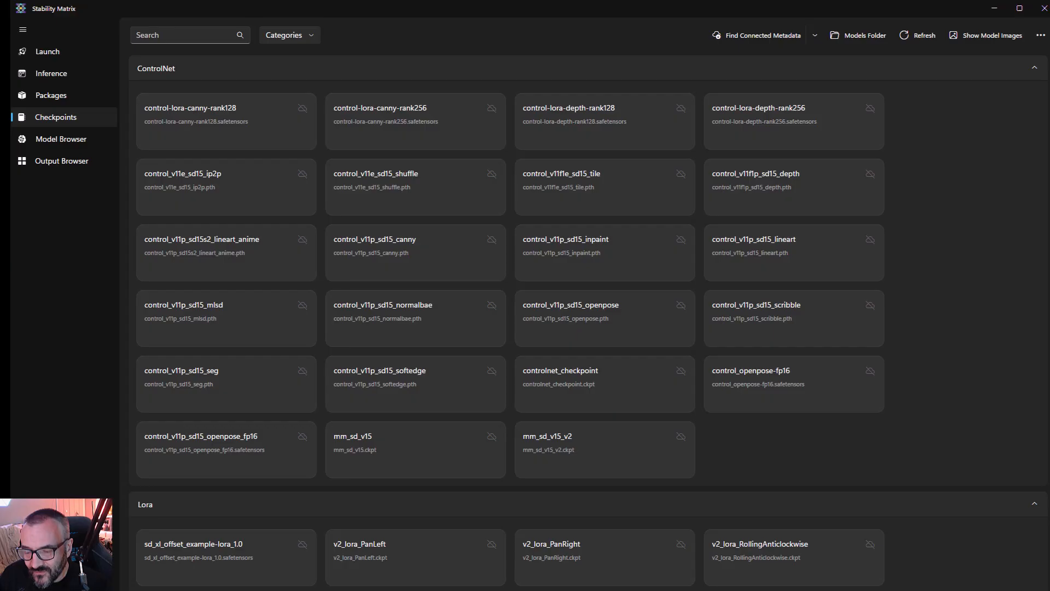
click(41, 52)
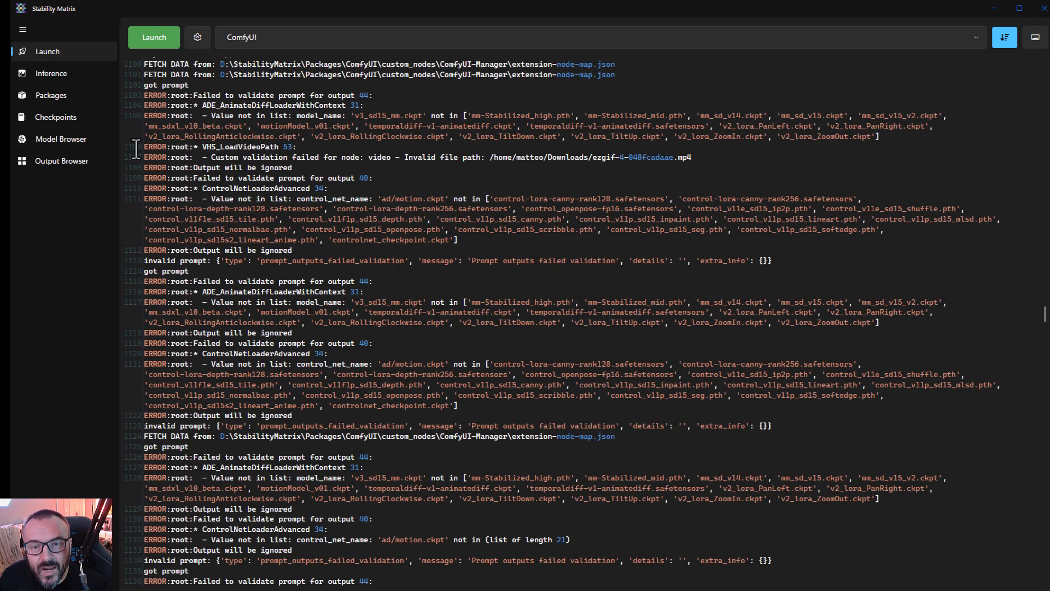
drag(354, 115, 423, 114)
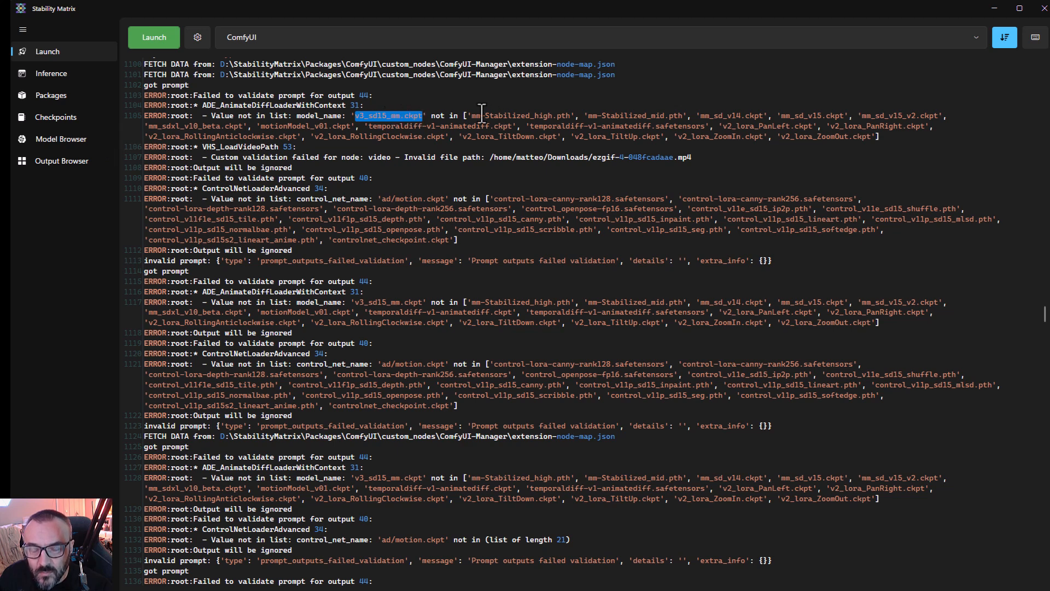
click(481, 112)
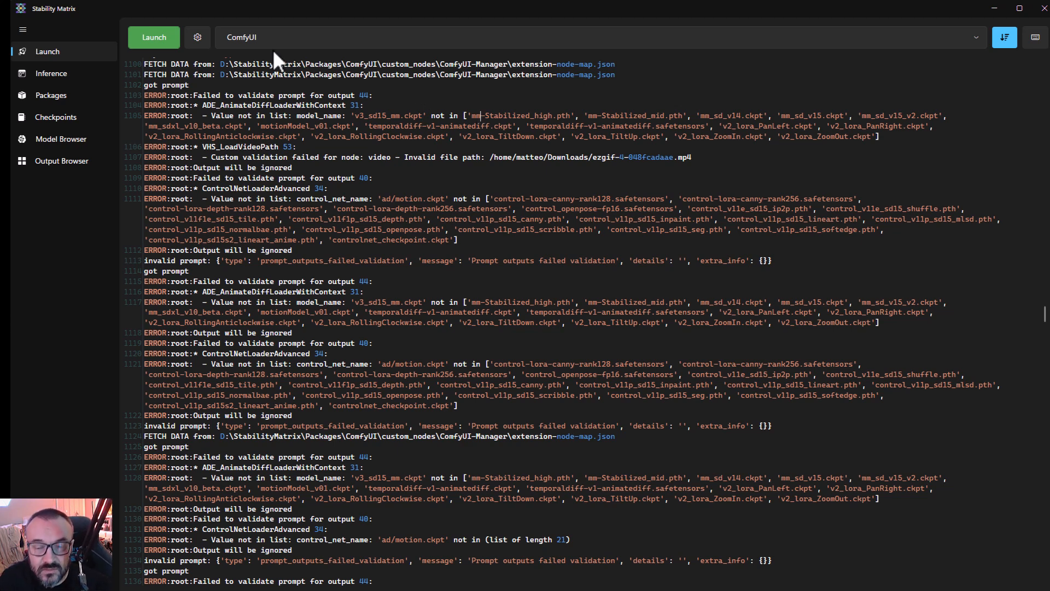
Examine the error's list of accepted motion models, highlighting v2_lora_ZoomIn.ckpt and the temporaldiff entry
drag(431, 118, 547, 141)
click(483, 120)
click(632, 137)
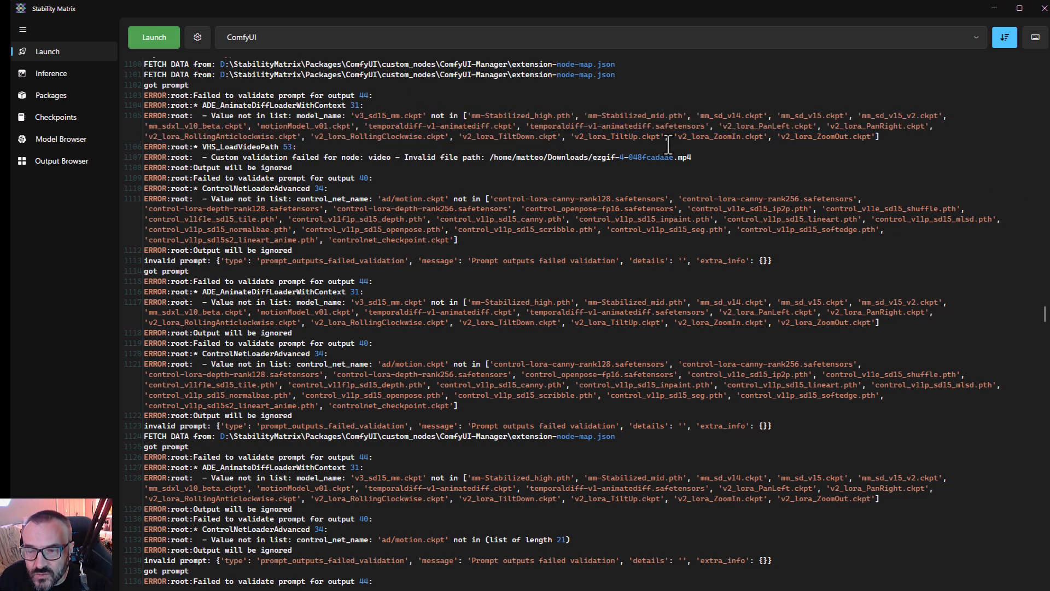
drag(678, 137, 761, 141)
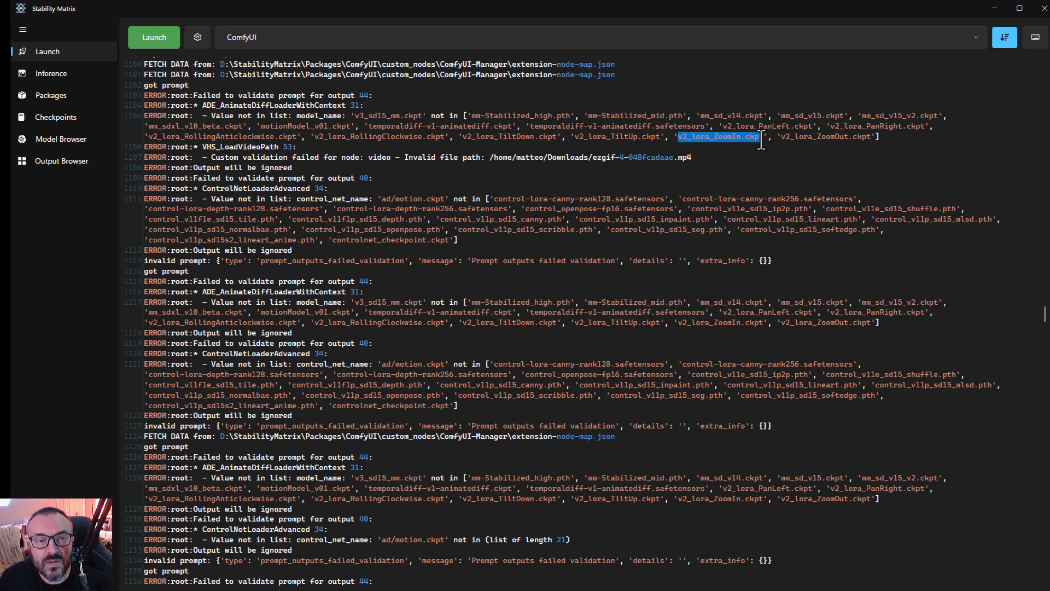
double_click(413, 128)
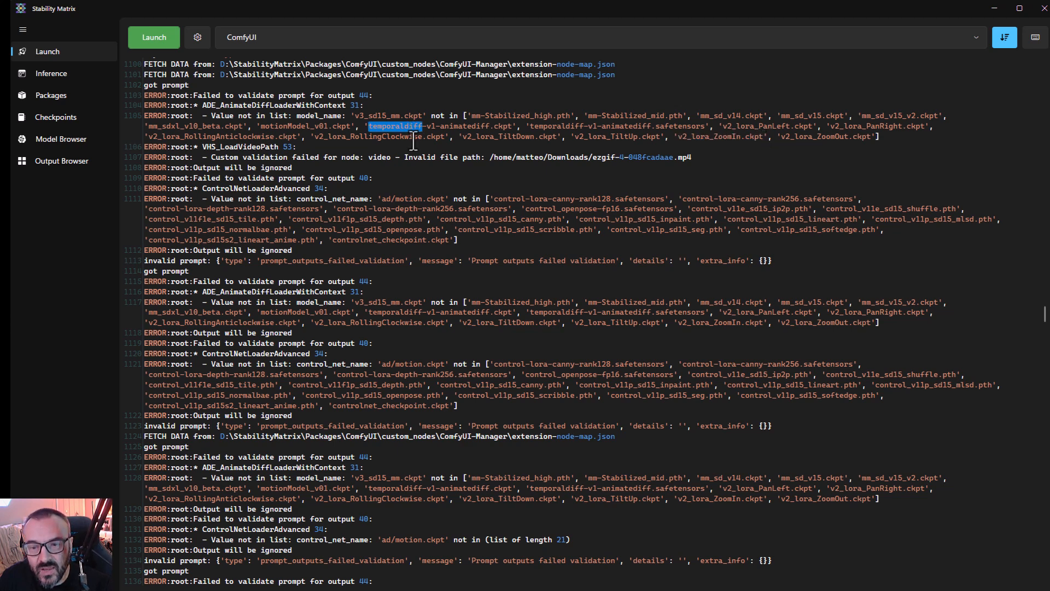
Examine the ControlNetLoaderAdvanced validation error, highlighting ad/motion.ckpt and control-lora-canny-rank128.safetensors, and re-highlight v3_sd15_mm.ckpt in the following AnimateDiff error
double_click(414, 139)
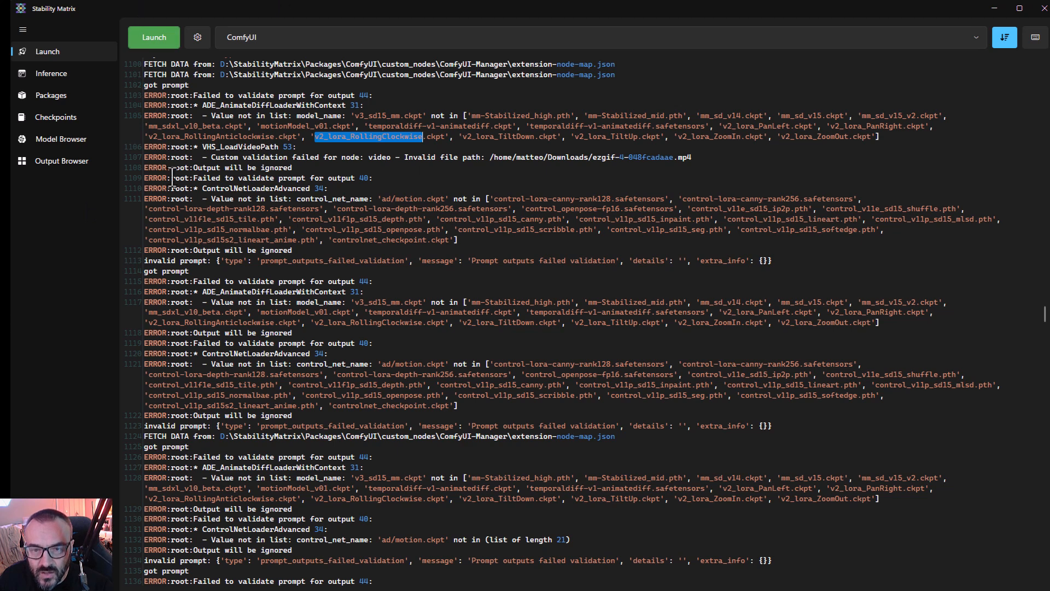
click(395, 199)
drag(381, 198, 446, 198)
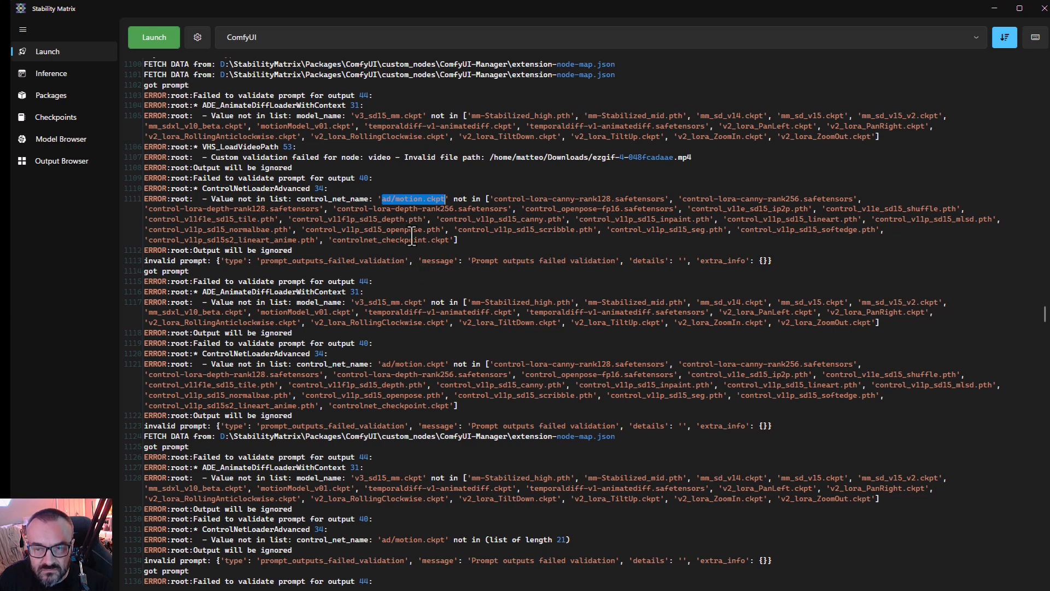
drag(495, 198, 666, 200)
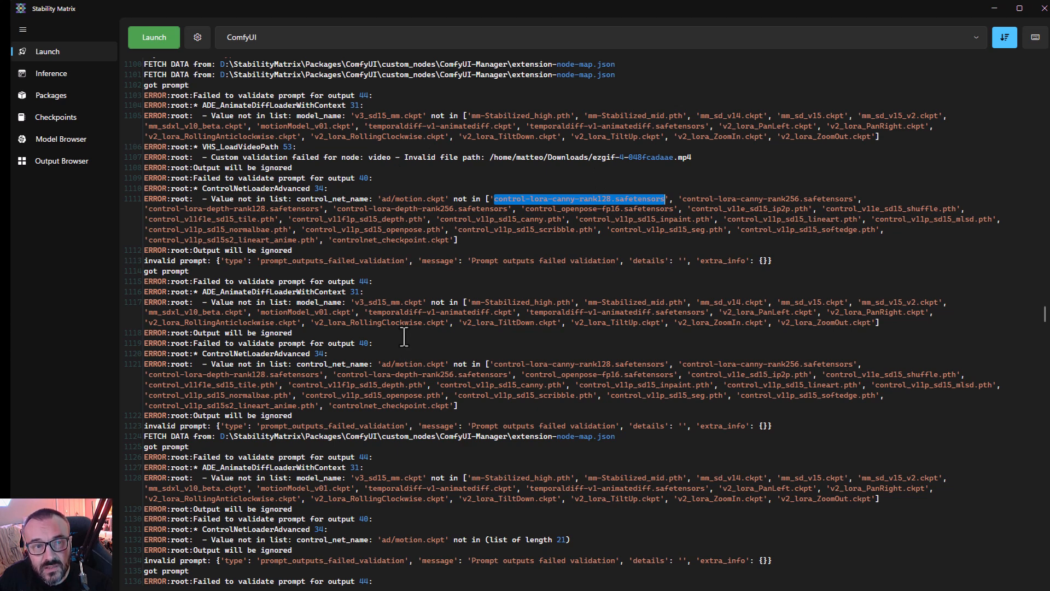
click(355, 302)
drag(354, 302, 424, 304)
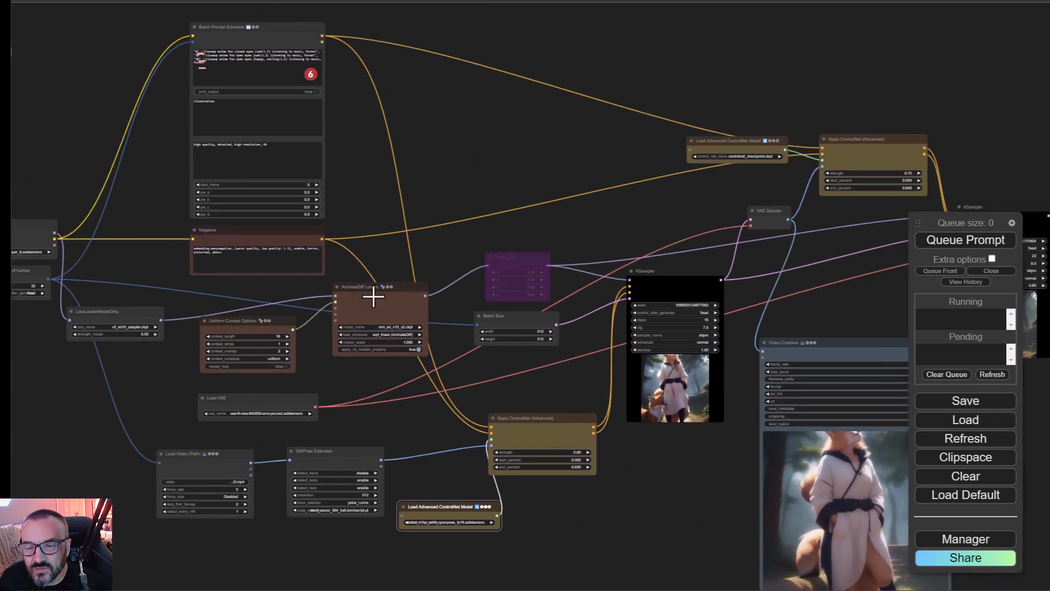
Switch to the ComfyUI workflow and review the AnimateDiff Loader, KSampler, VAE Decode and Video Combine nodes
scroll(451, 365, up, 8)
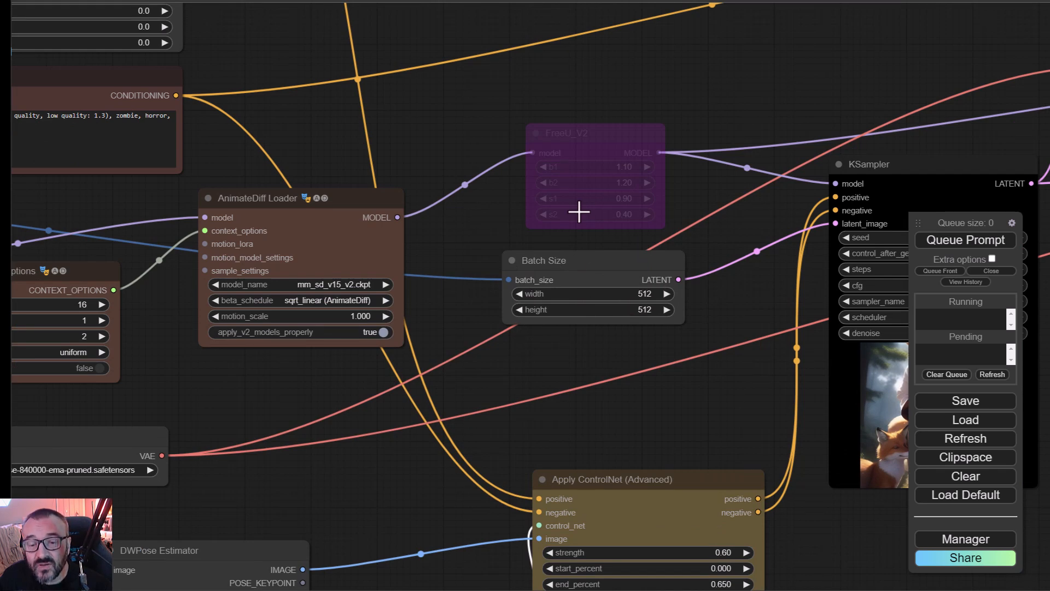
drag(722, 138, 266, 142)
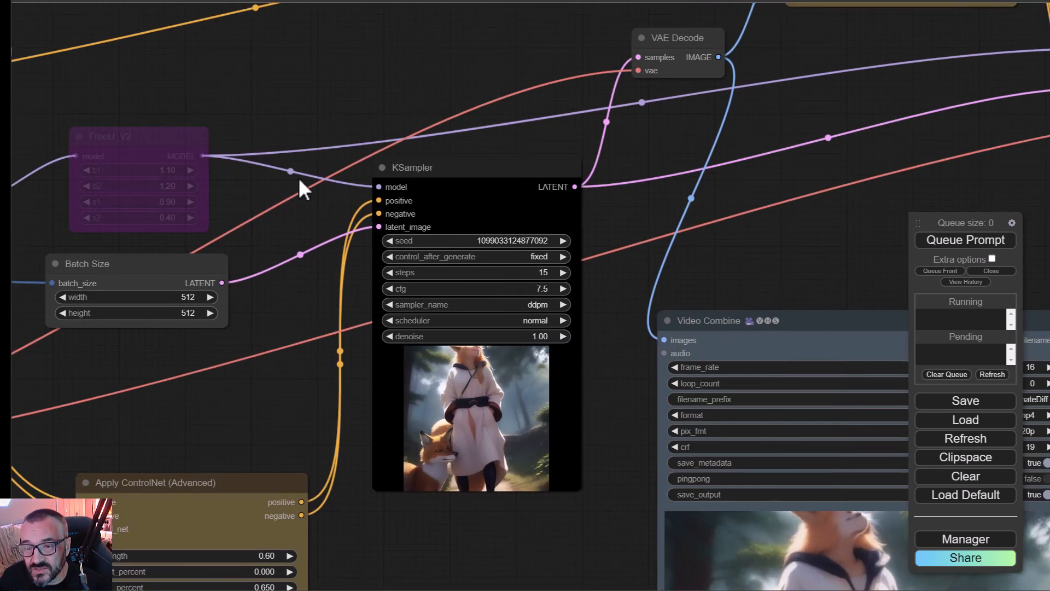
scroll(433, 97, down, 4)
scroll(511, 207, down, 5)
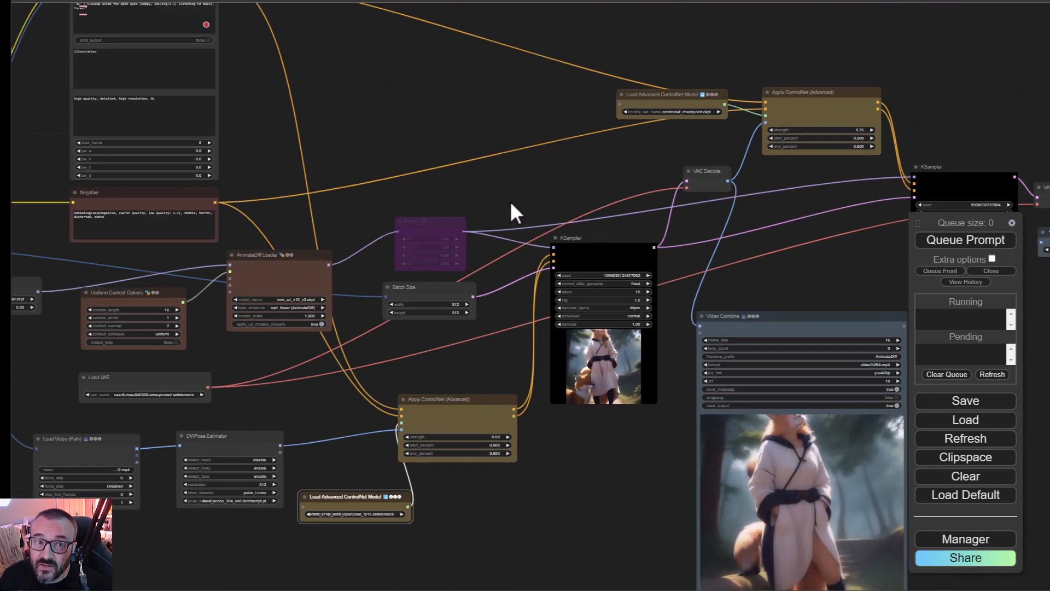
drag(547, 206, 501, 201)
scroll(368, 119, down, 1)
drag(366, 141, 386, 220)
scroll(387, 223, down, 5)
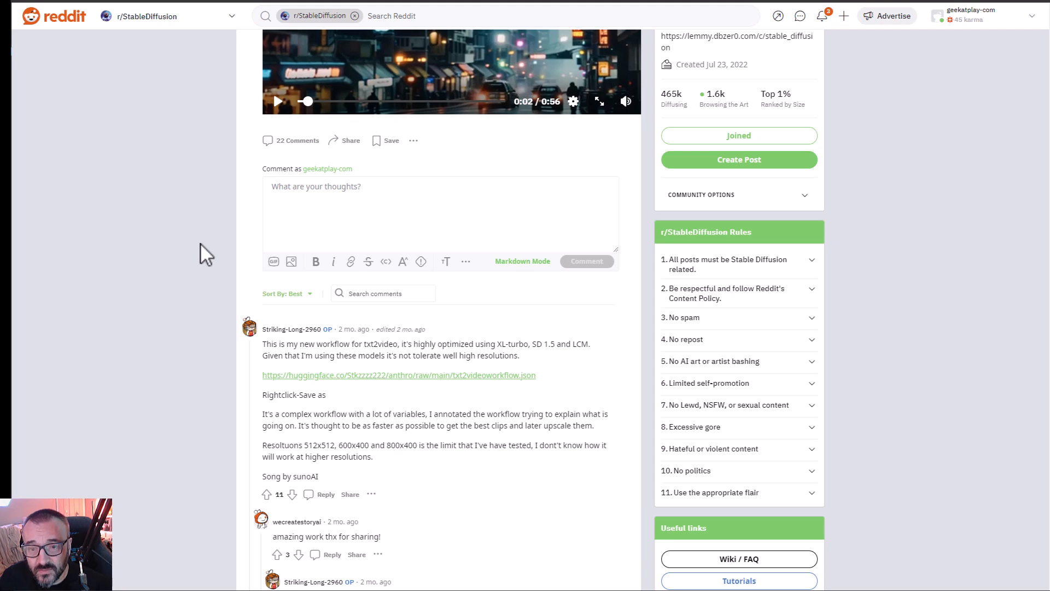
Switch to the Reddit post on the txt2video AnimateDiff-IPadapter workflow, play part of its muted video, and review the author's description
scroll(180, 243, up, 3)
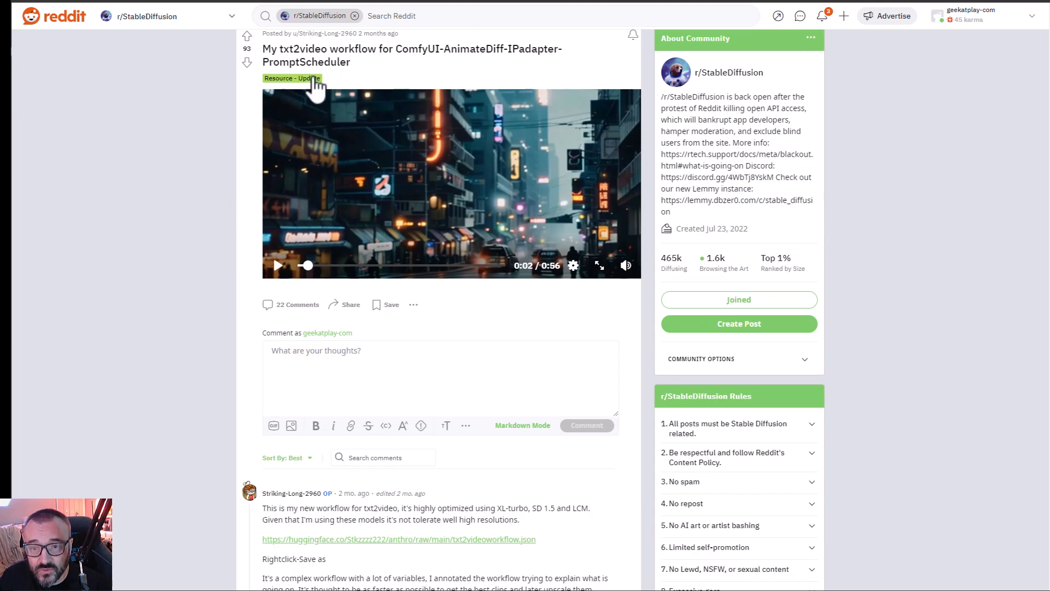
scroll(200, 258, down, 2)
scroll(203, 261, up, 2)
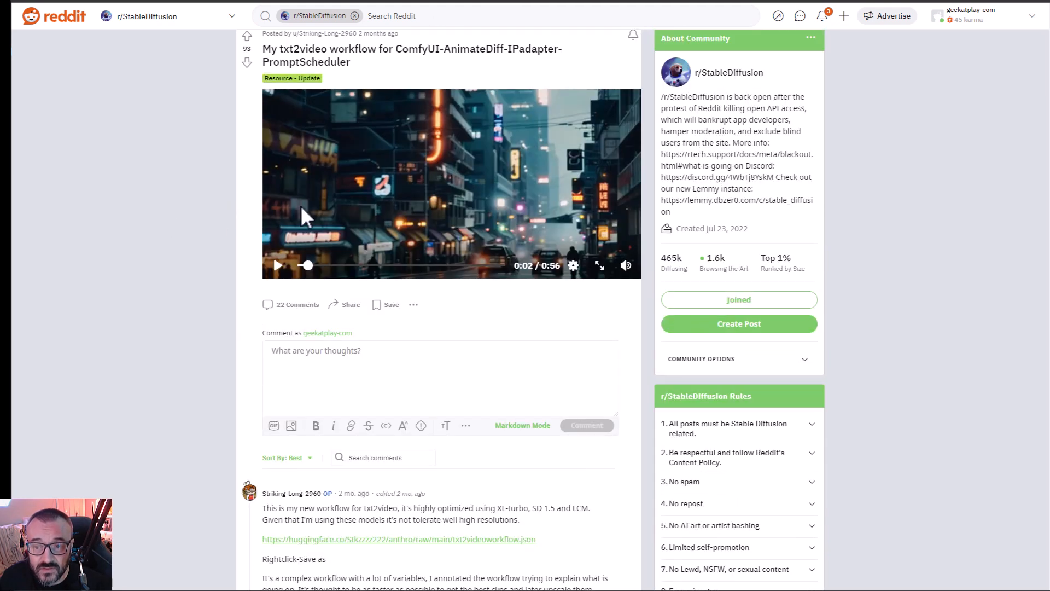
mouse_move(628, 266)
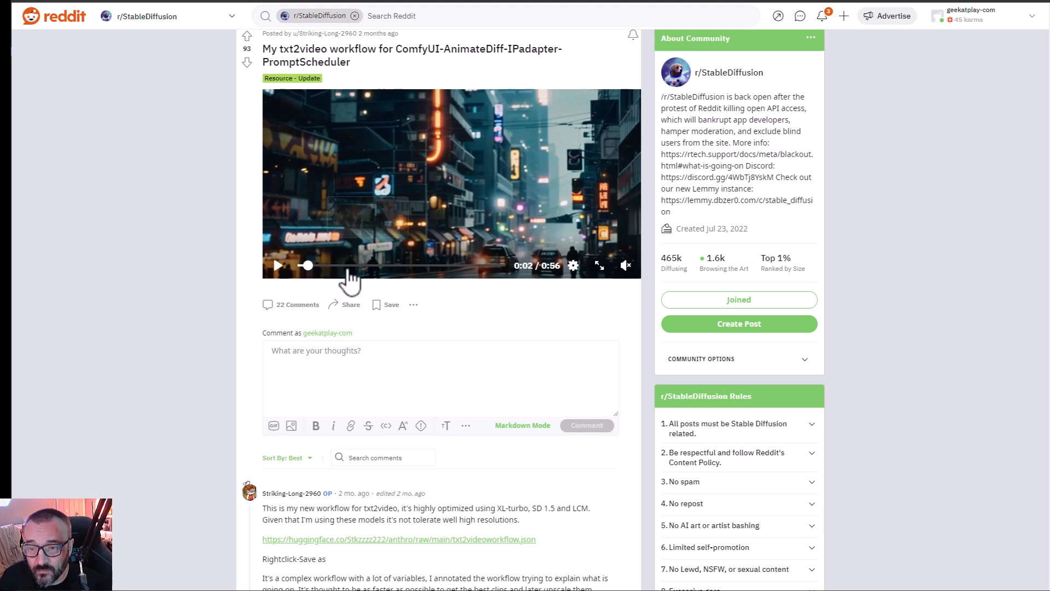
click(278, 267)
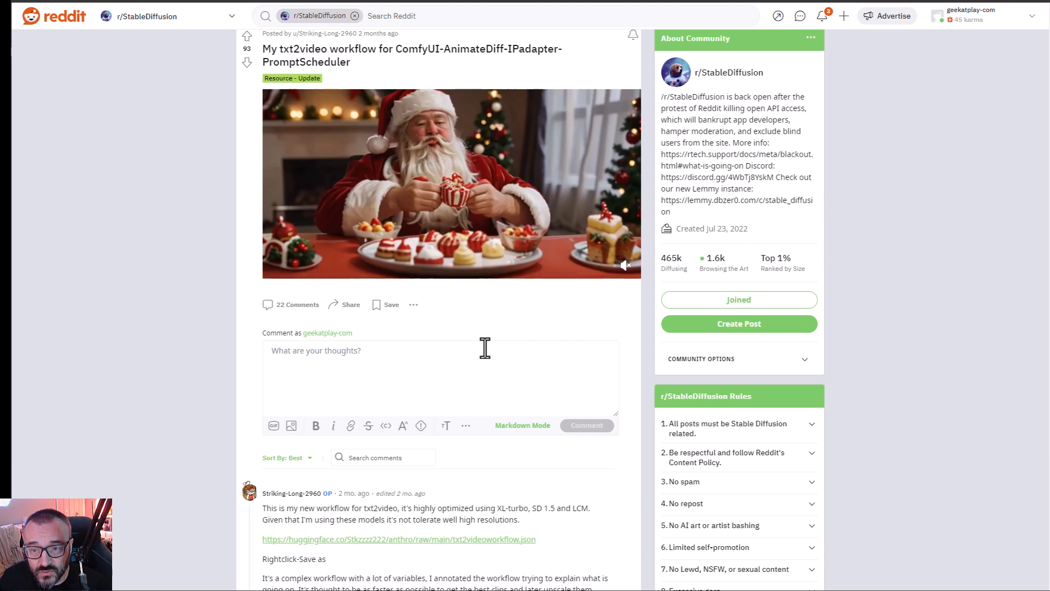
click(276, 266)
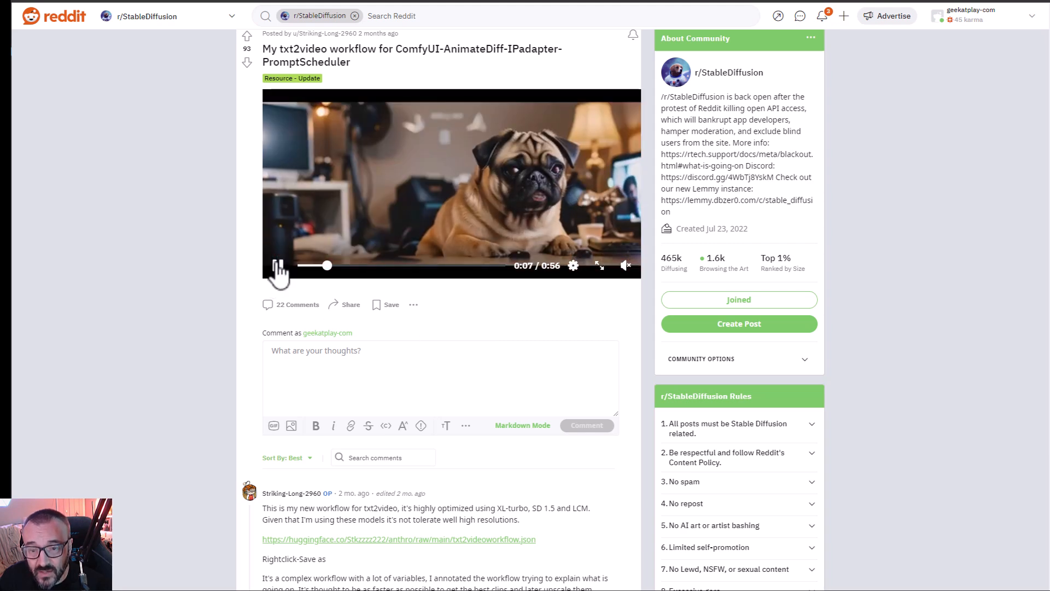
scroll(192, 279, down, 3)
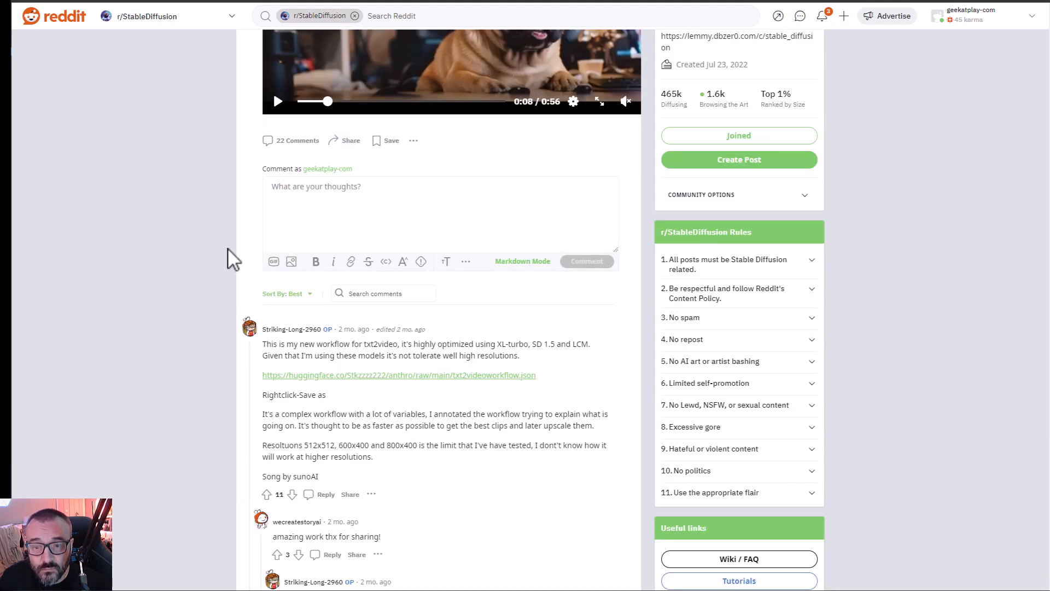
scroll(230, 258, down, 2)
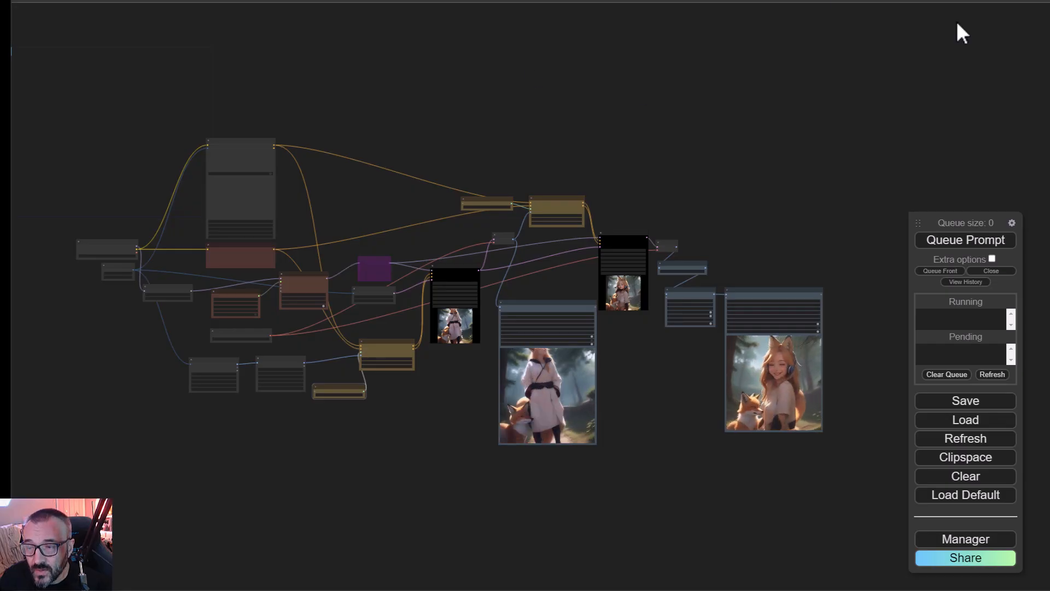
Load the downloaded txt2videoworkflow.json into the ComfyUI canvas from the browser's recent downloads
click(991, 2)
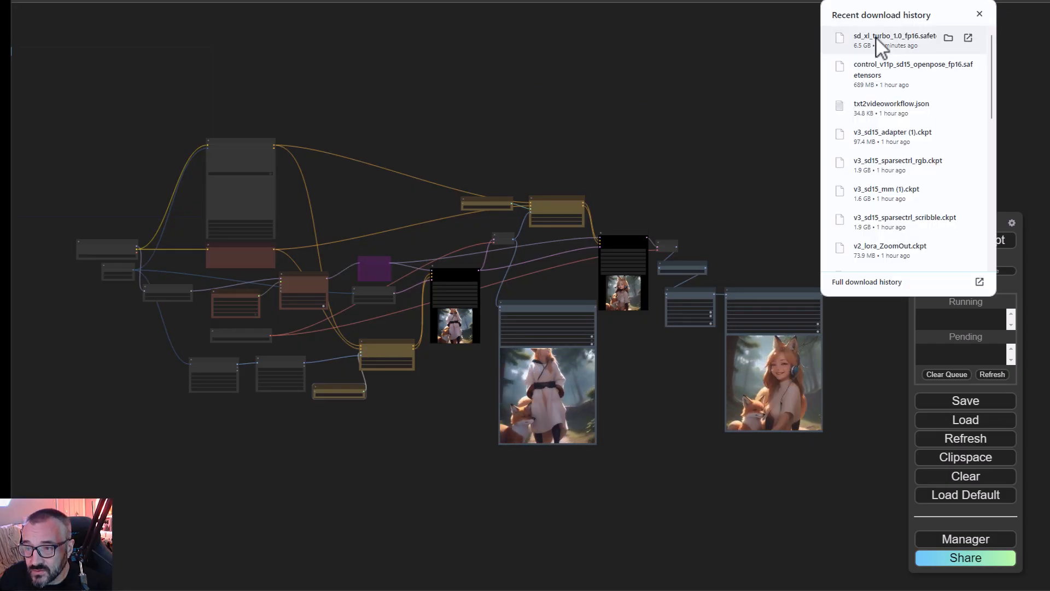
drag(888, 110, 552, 85)
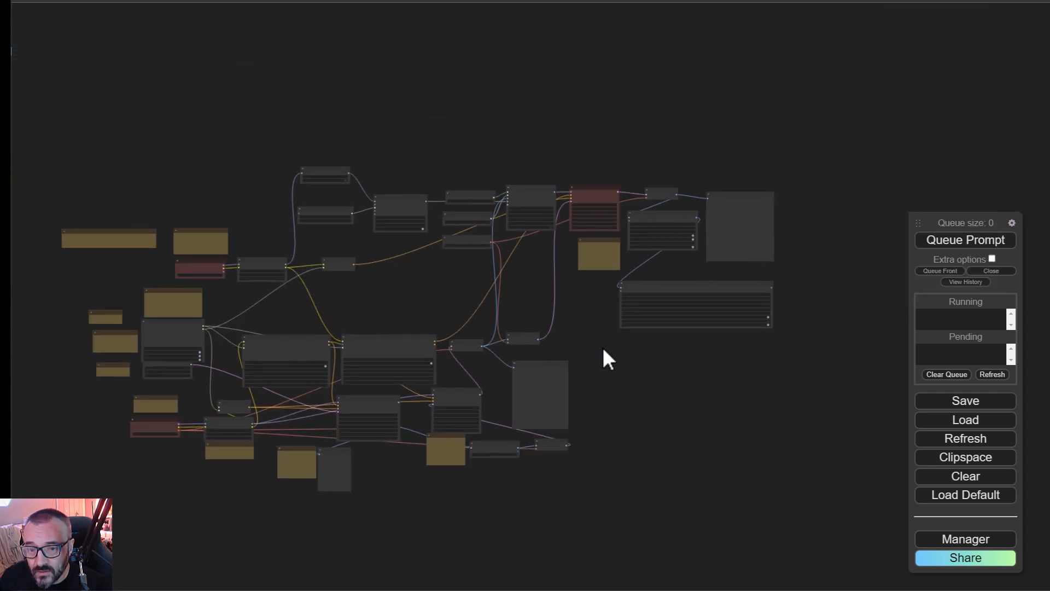
scroll(417, 347, up, 8)
scroll(678, 90, down, 5)
scroll(484, 210, up, 5)
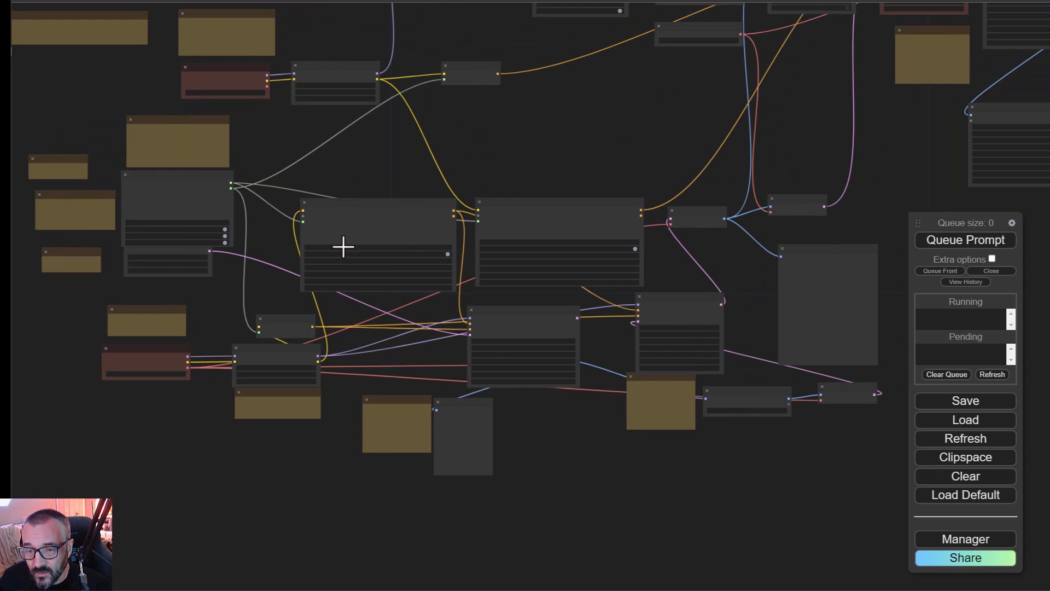
scroll(574, 227, up, 1)
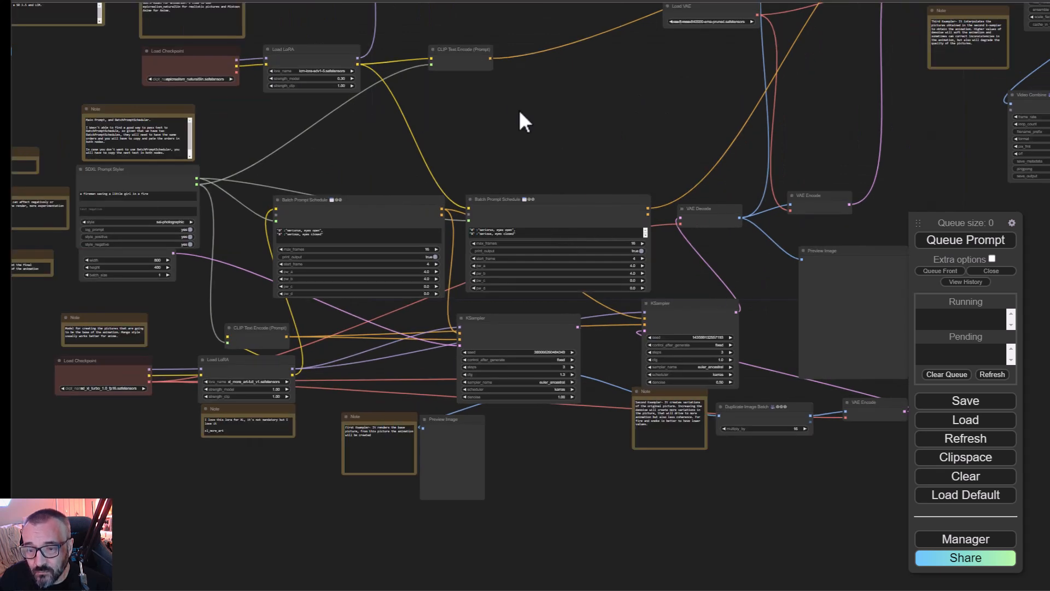
Look over the loaded workflow's IPAdapter and video output branch, and return to select the first Batch Prompt Schedule node
drag(521, 109, 21, 269)
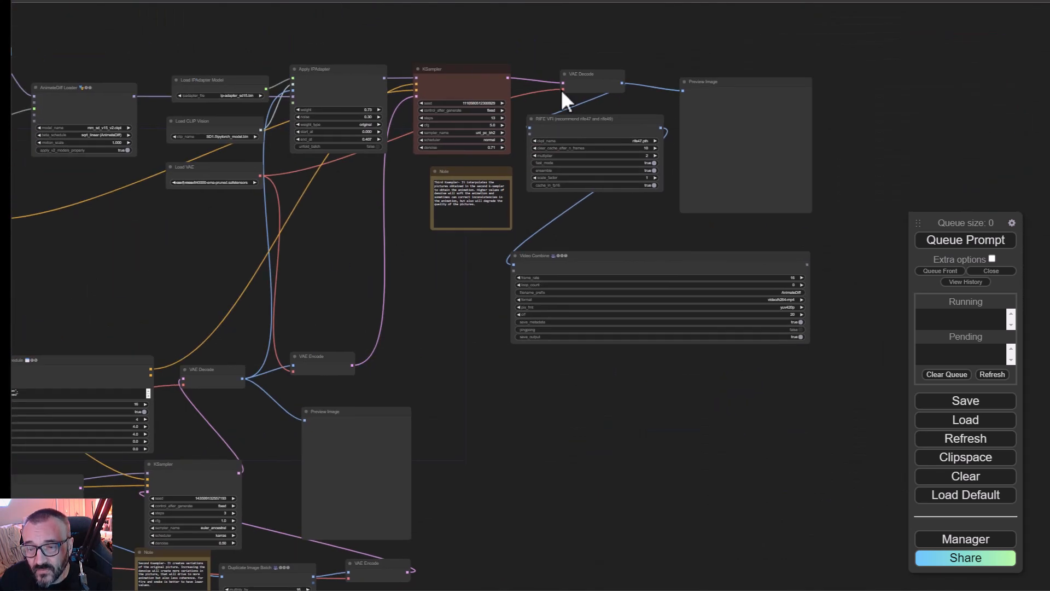
drag(405, 258, 516, 239)
drag(328, 228, 546, 105)
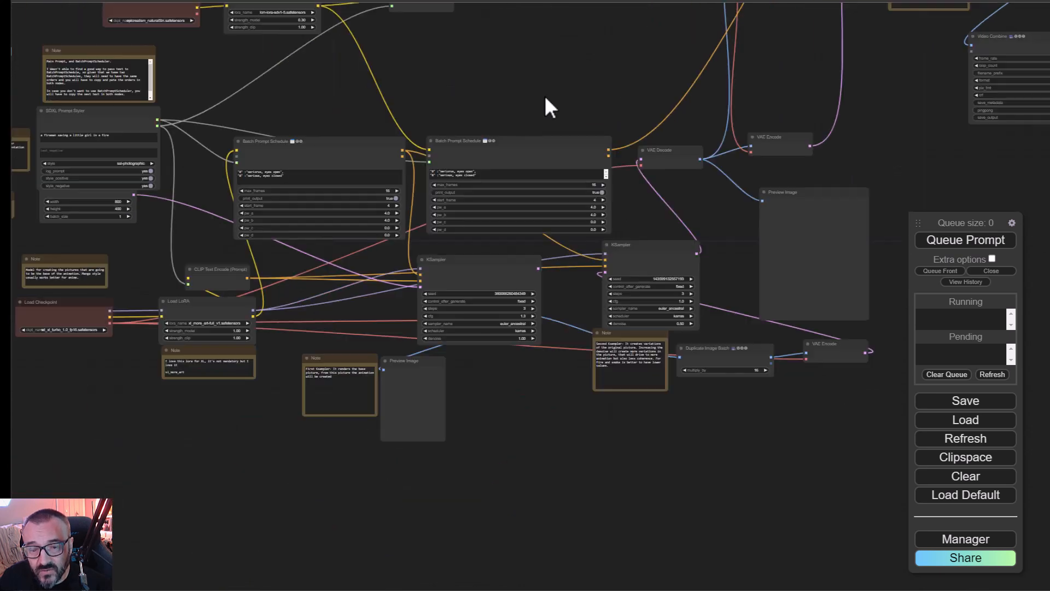
click(327, 143)
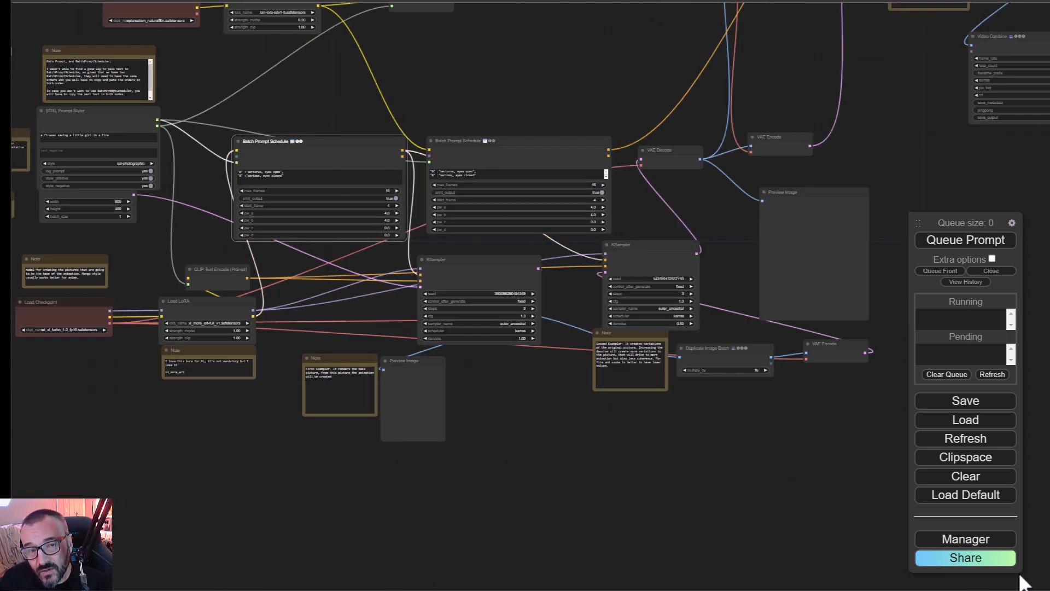
Check the workflow for missing custom nodes in ComfyUI Manager, and close the manager
click(966, 543)
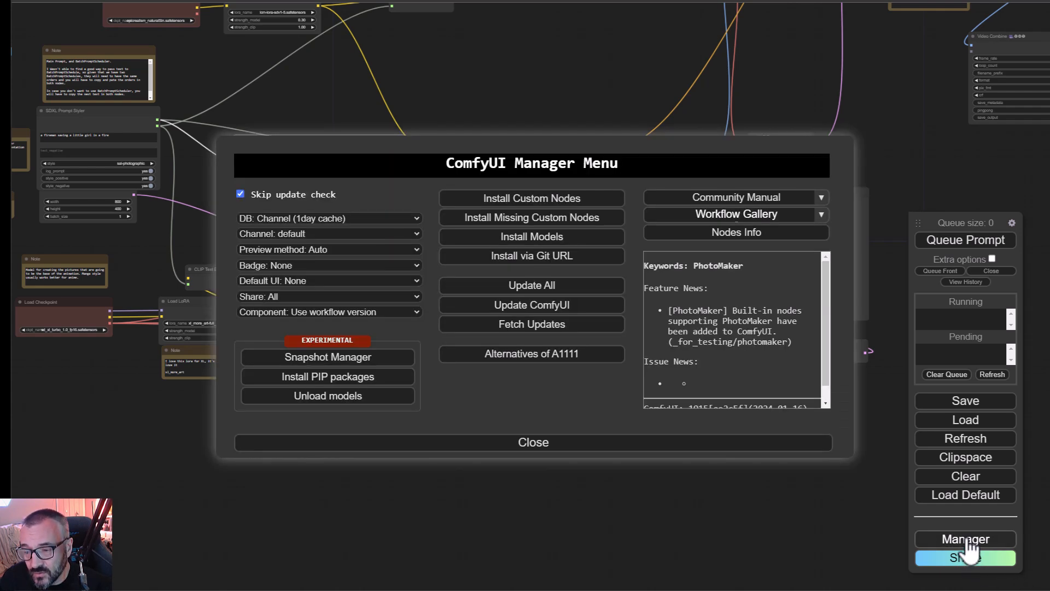
click(528, 222)
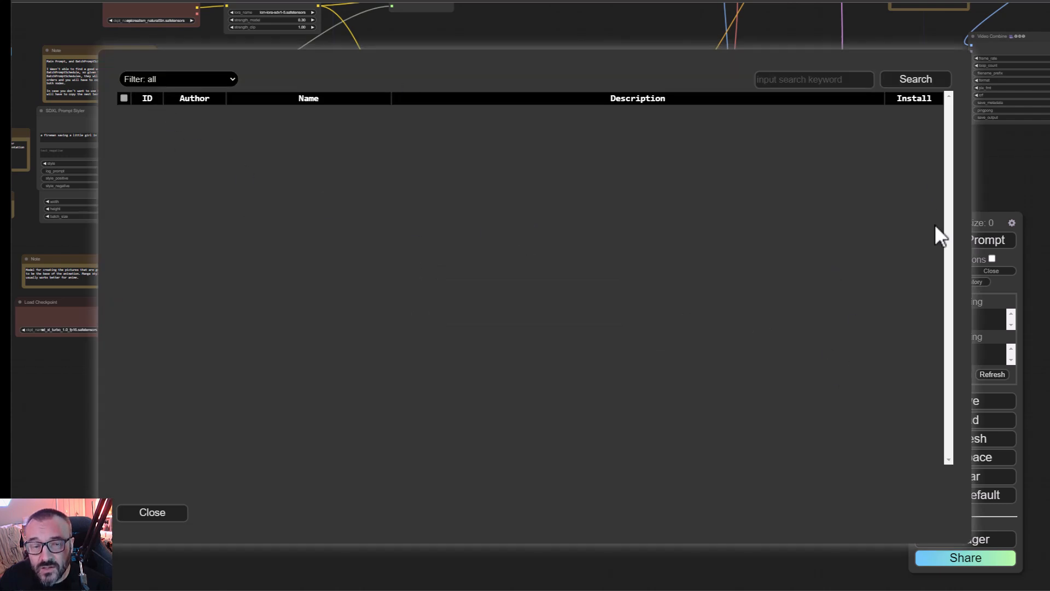
click(156, 512)
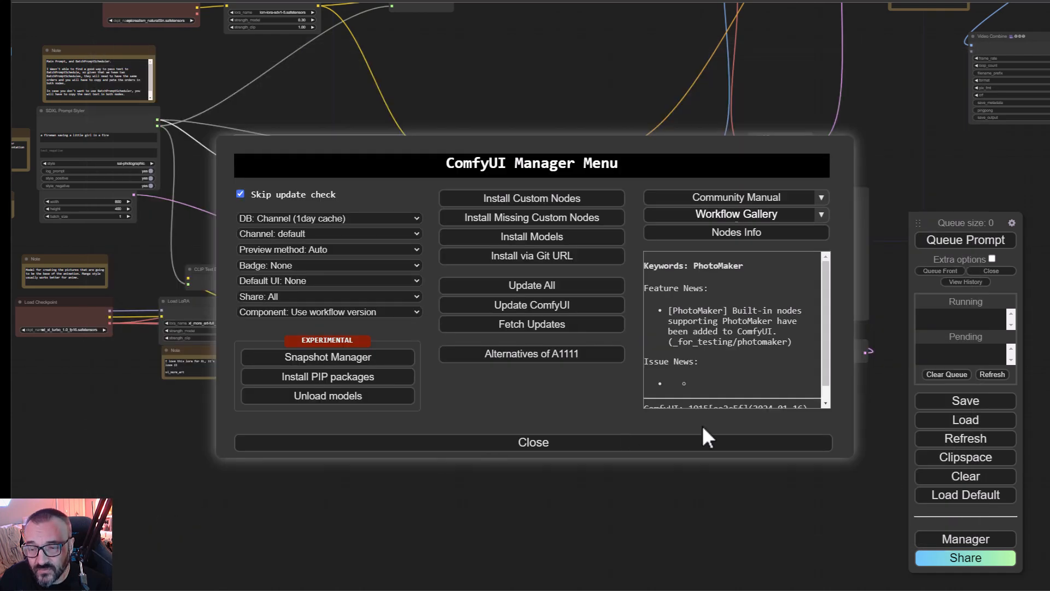
click(528, 444)
Examine the SDXL Prompt Styler, its resolution settings and the explanatory notes around them
drag(234, 411, 507, 457)
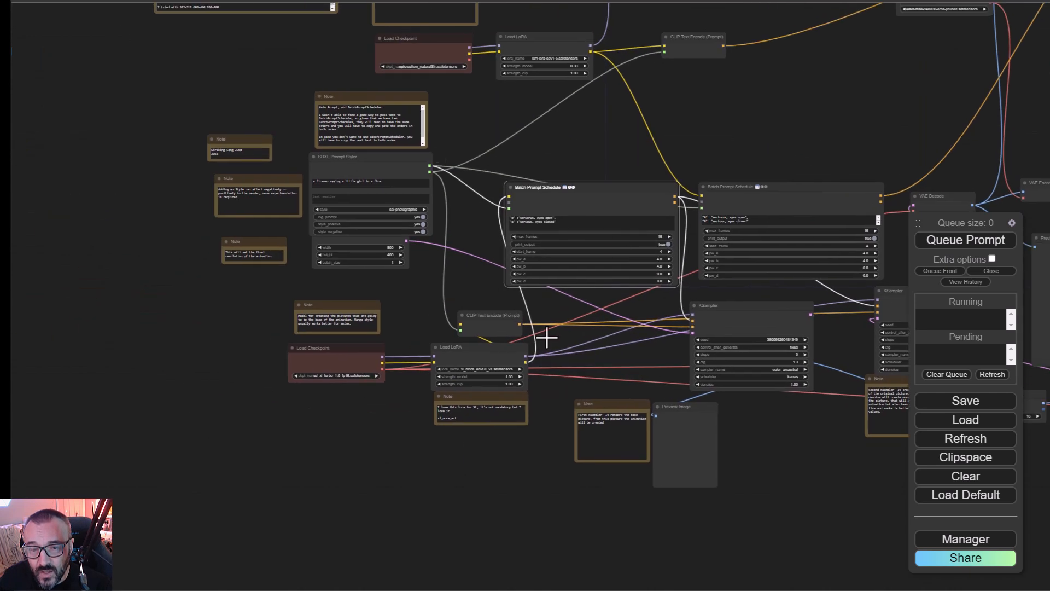
scroll(372, 156, up, 8)
drag(566, 97, 701, 199)
drag(491, 121, 479, 102)
drag(168, 225, 193, 231)
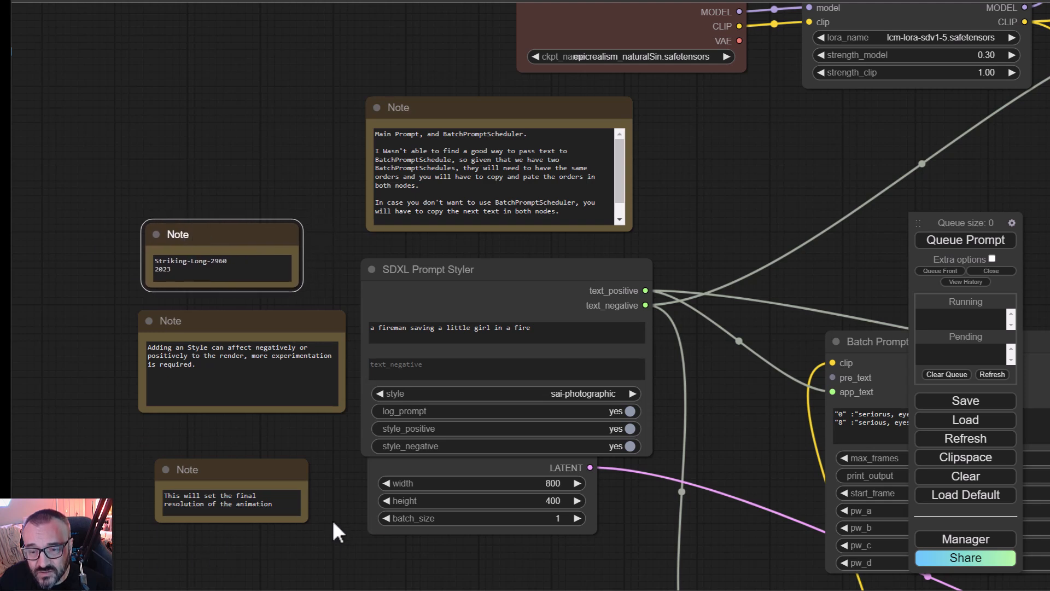
drag(342, 535, 211, 406)
Examine the sd_xl_turbo_1.0_fp16 checkpoint loader and the xl_more_art-full_v1 LoRA loader with their notes
drag(482, 469, 365, 78)
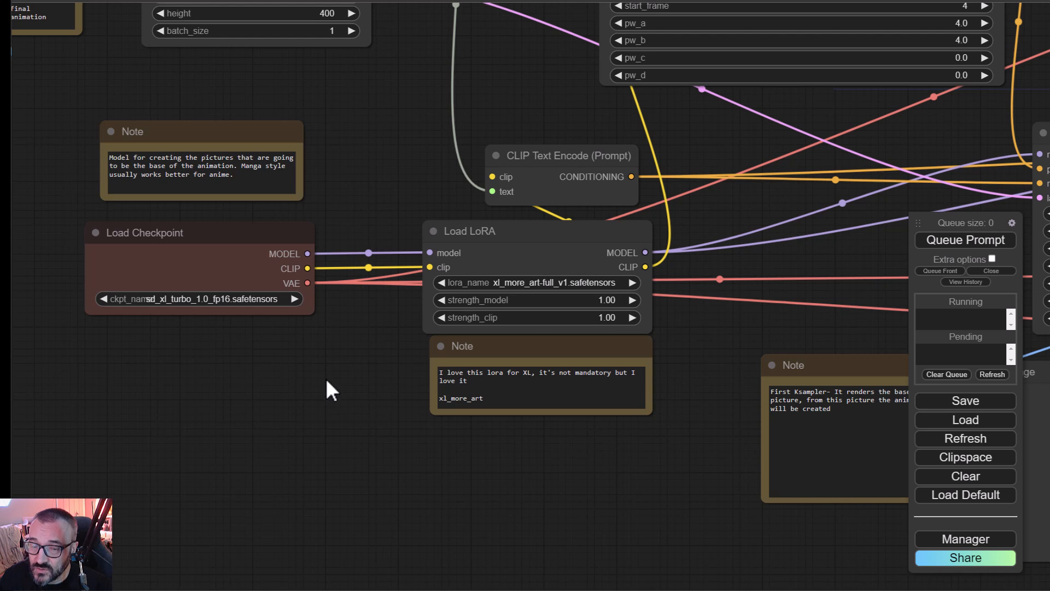
drag(332, 371, 320, 429)
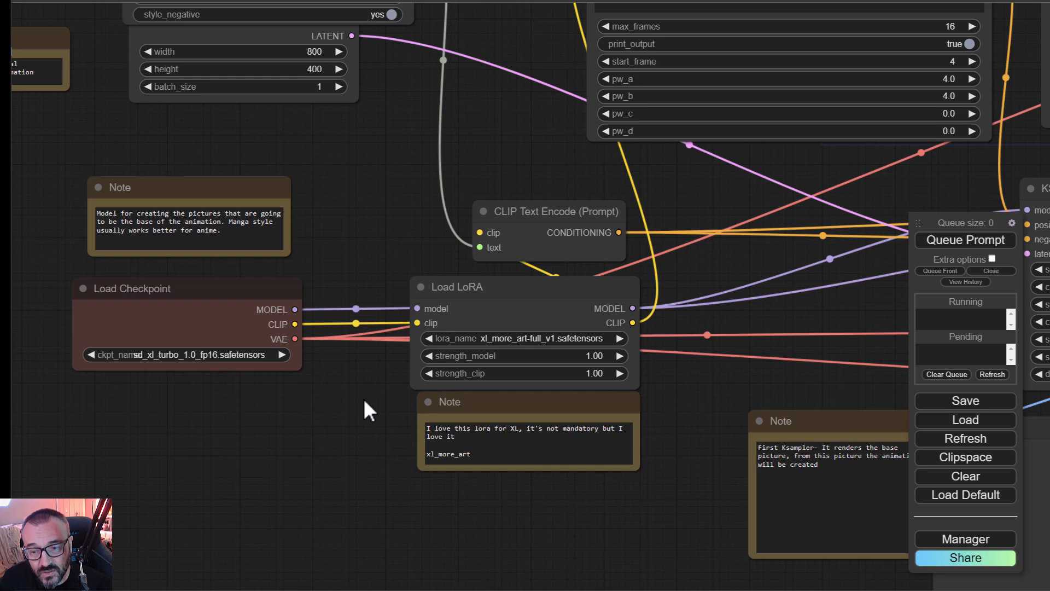
drag(363, 396, 200, 360)
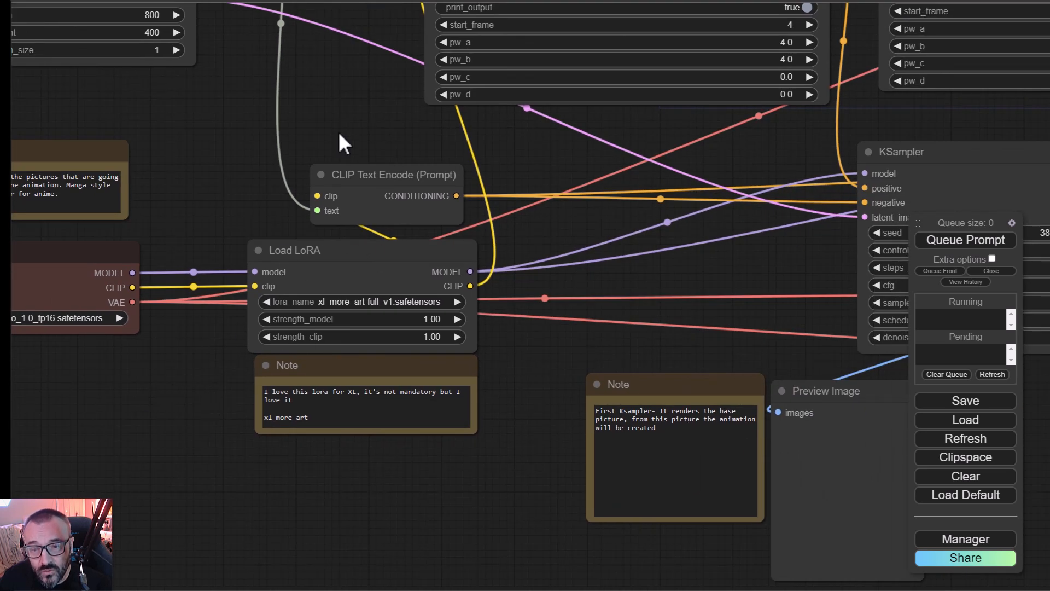
Follow the workflow onward to the third KSampler, its note, and the RIFE VFI, Preview Image and Video Combine nodes
drag(339, 133, 45, 354)
scroll(570, 307, down, 9)
drag(562, 335, 594, 522)
scroll(480, 334, up, 8)
drag(747, 307, 506, 78)
drag(643, 136, 224, 78)
drag(473, 132, 518, 582)
drag(451, 314, 521, 577)
drag(629, 213, 0, 56)
drag(474, 78, 258, 105)
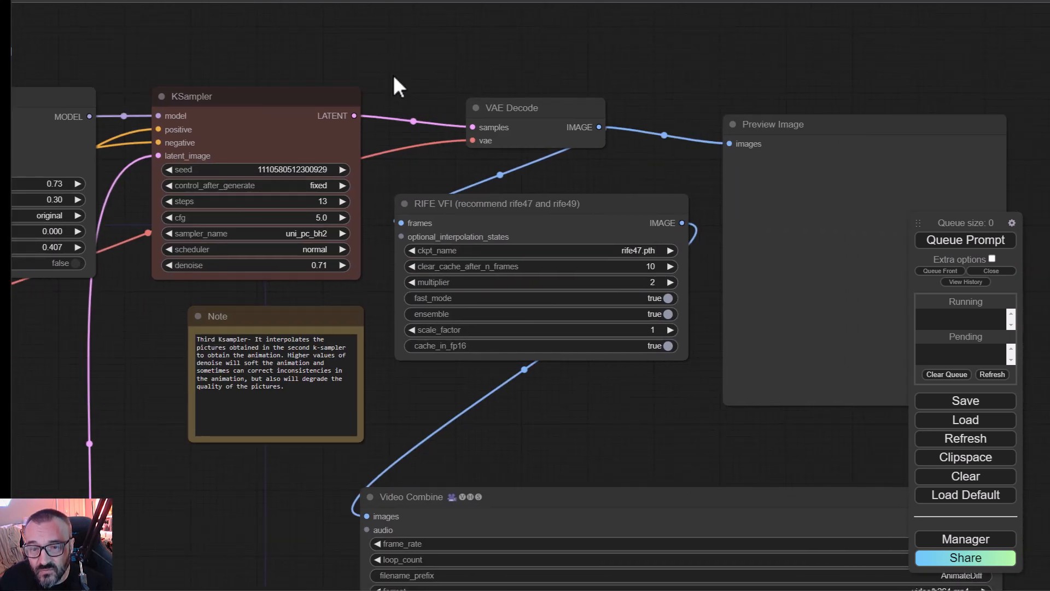
drag(397, 76, 279, 29)
drag(906, 62, 1049, 95)
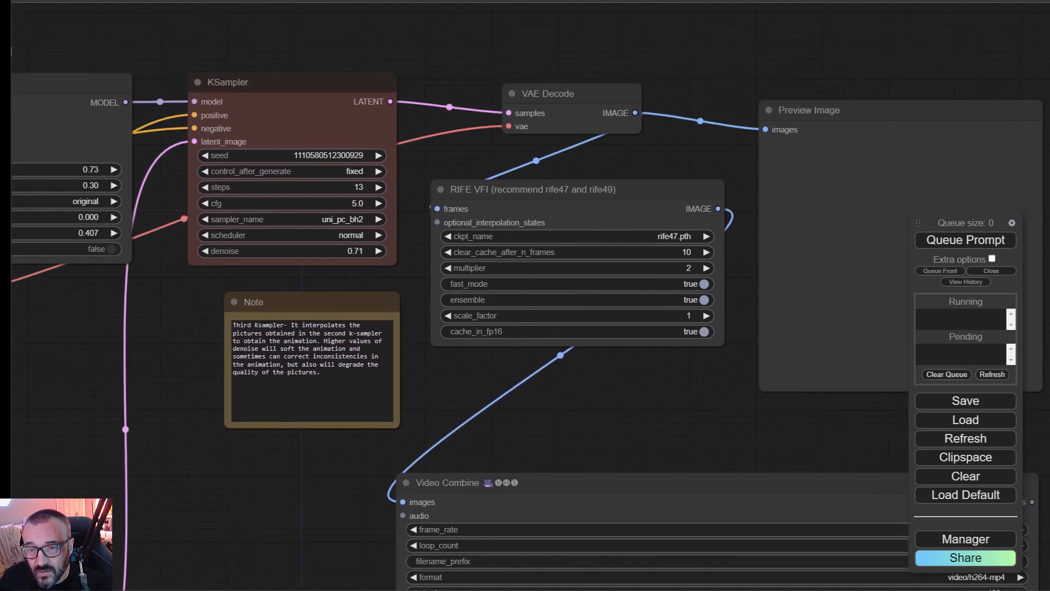
Examine the IPAdapter, CLIP Vision and VAE loaders, and the second KSampler with its note on image variations
drag(122, 410, 657, 389)
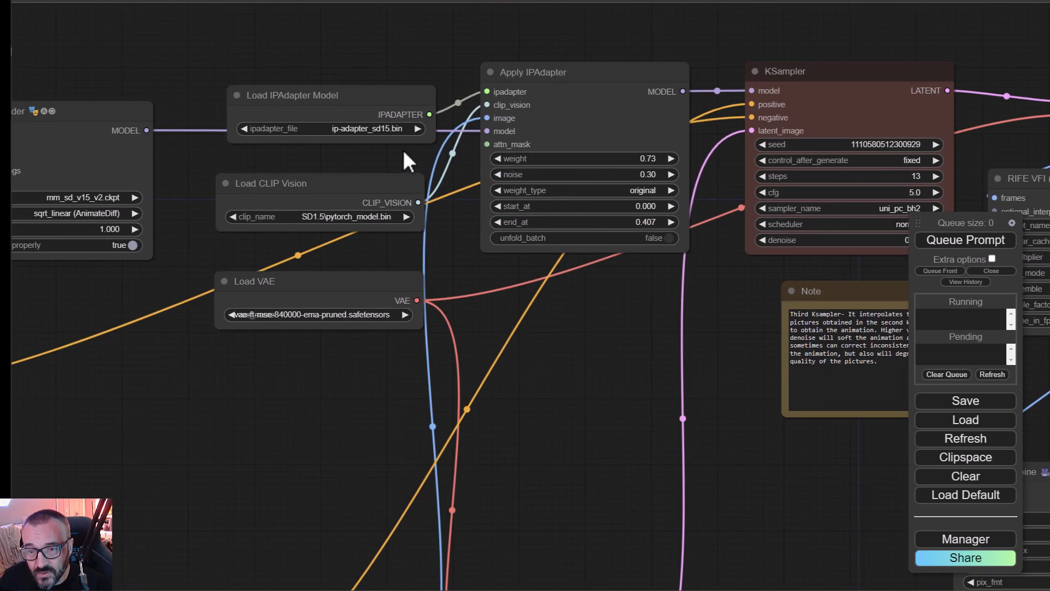
scroll(611, 350, down, 2)
drag(628, 427, 296, 13)
drag(497, 319, 790, 30)
drag(659, 171, 689, 345)
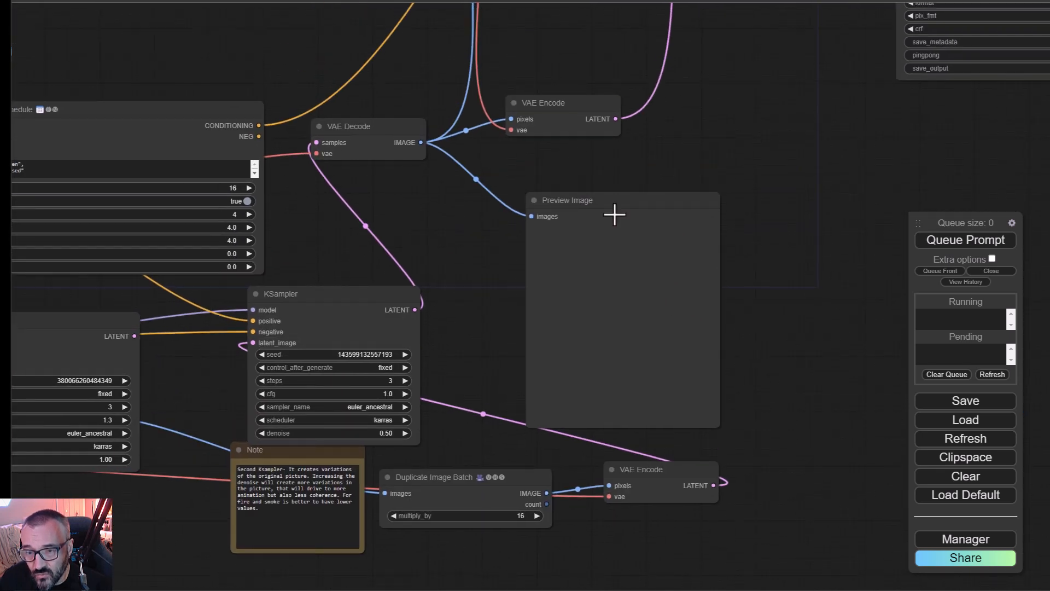
Shift the Preview Image node away from VAE Decode, and move the second Batch Prompt Schedule node higher above the KSamplers
drag(614, 195, 706, 178)
drag(343, 115, 477, 81)
click(302, 69)
drag(413, 187, 634, 258)
drag(441, 149, 437, 46)
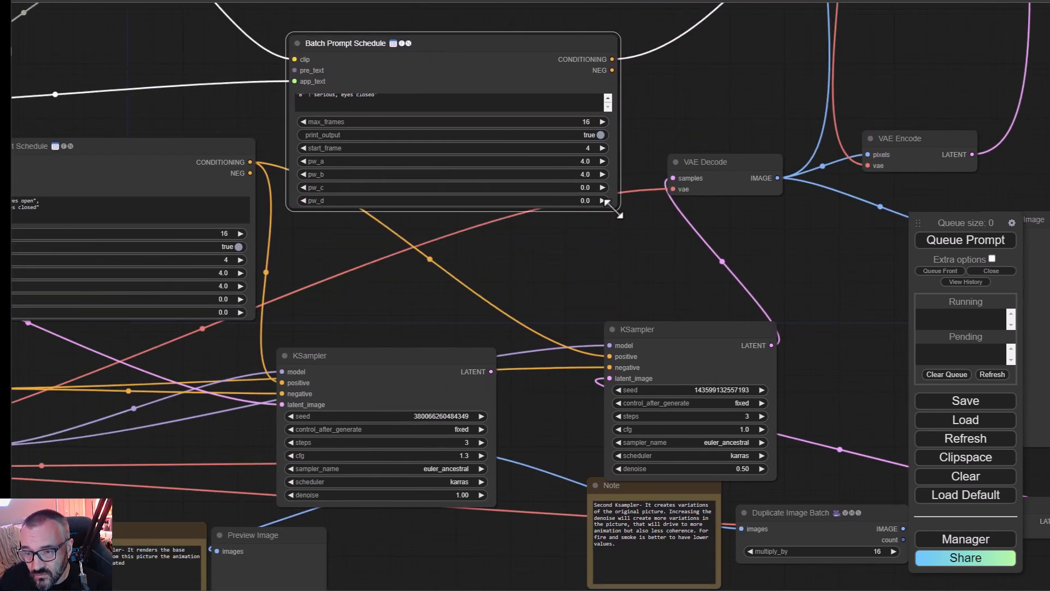
Move the sd_xl_turbo Load Checkpoint node slightly away from its Load LoRA node and trace its links through to the VAE nodes
drag(408, 300, 809, 169)
drag(183, 321, 310, 316)
drag(206, 284, 180, 293)
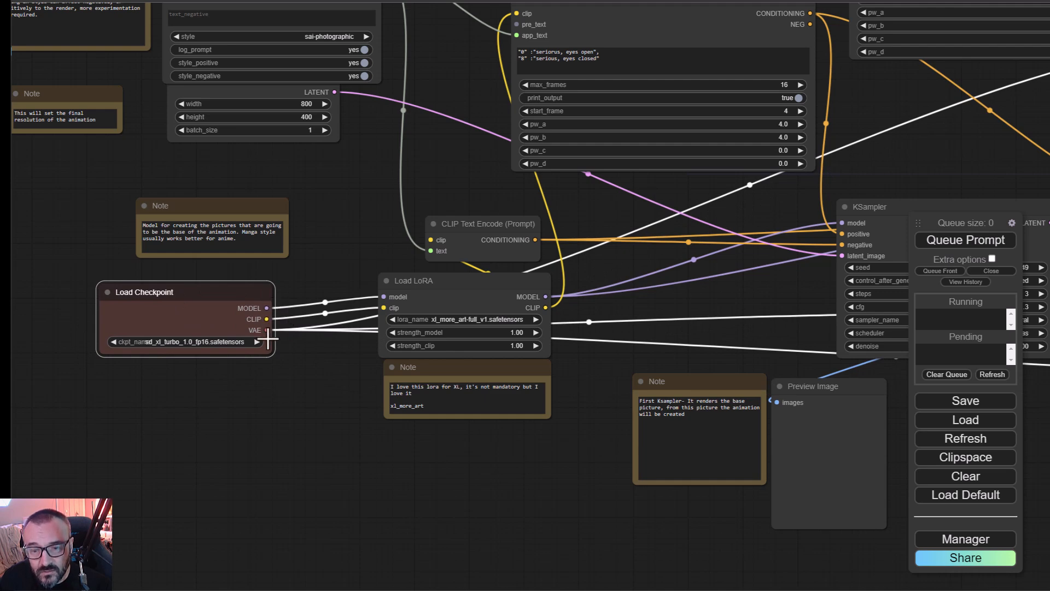
drag(593, 397, 234, 390)
drag(655, 436, 76, 477)
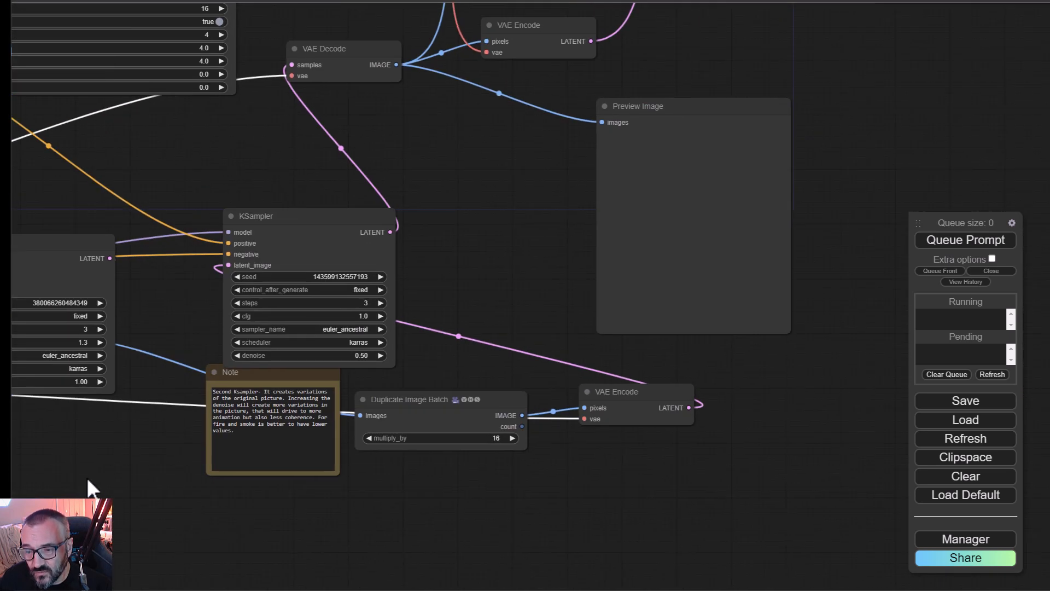
drag(112, 375, 850, 350)
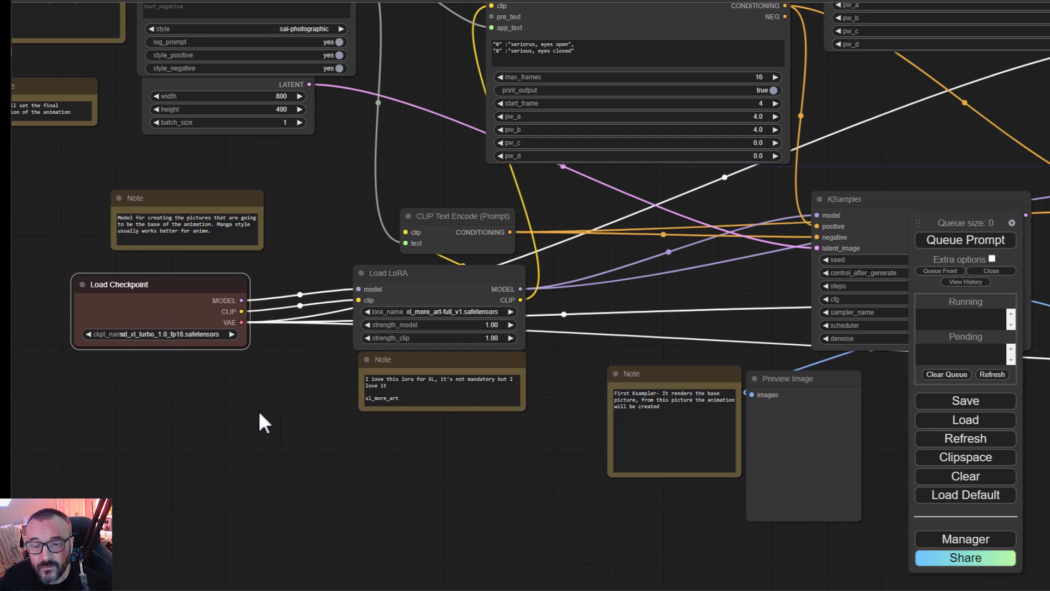
Follow the workflow to the third KSampler and examine its settings alongside the Apply IPAdapter, RIFE VFI and Video Combine nodes
drag(507, 461, 43, 468)
drag(492, 445, 0, 515)
drag(481, 253, 535, 541)
drag(715, 266, 180, 498)
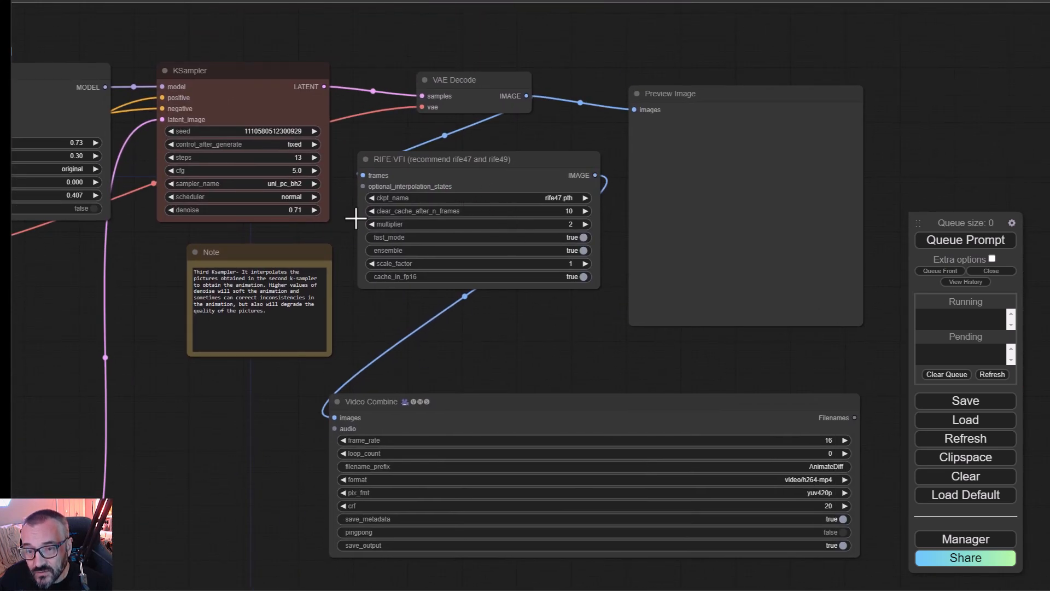
drag(444, 303, 515, 353)
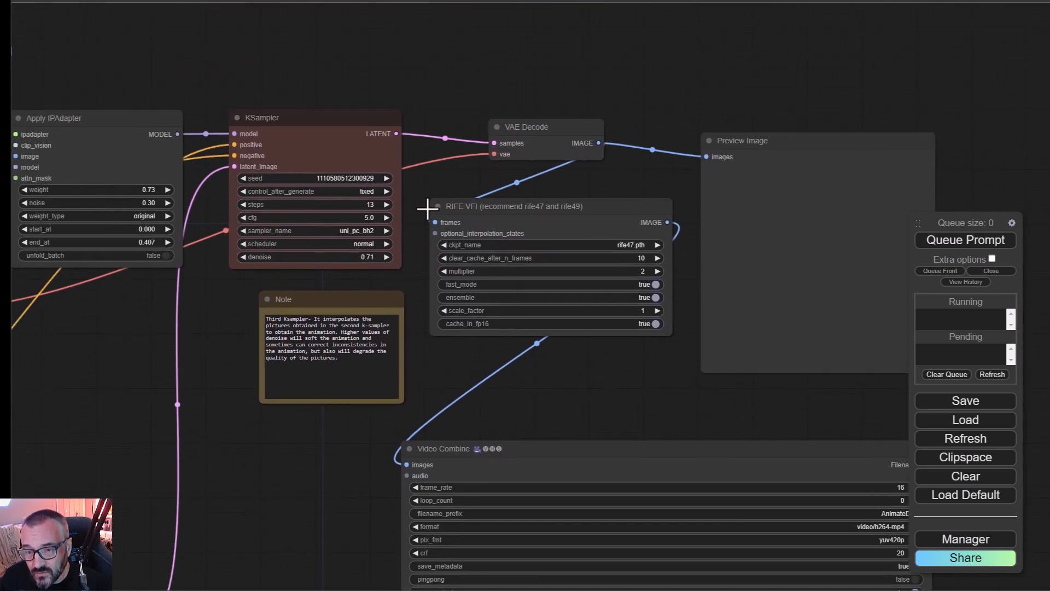
drag(400, 267, 671, 262)
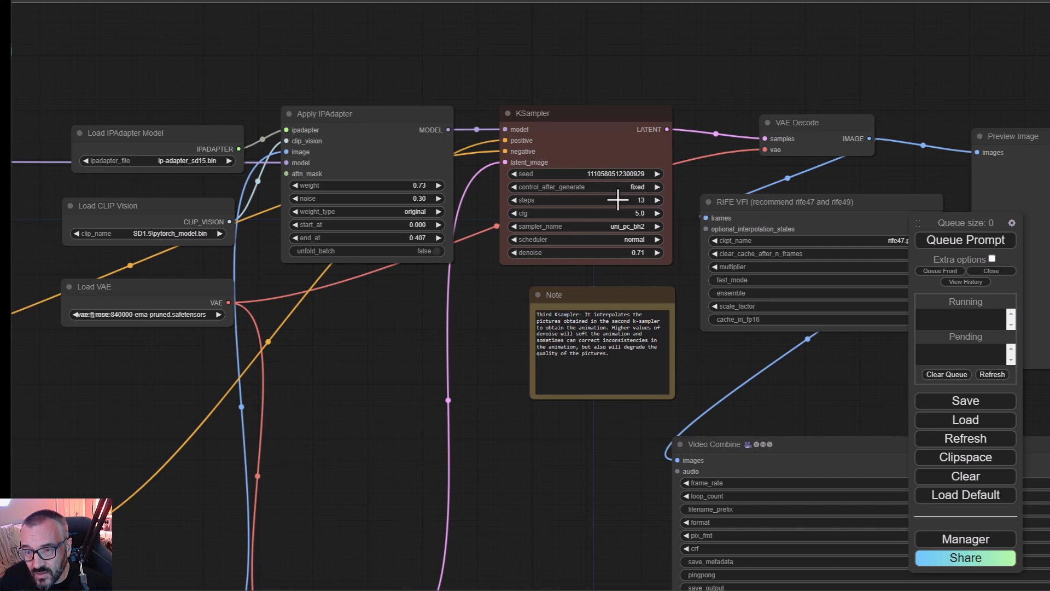
drag(481, 314, 301, 261)
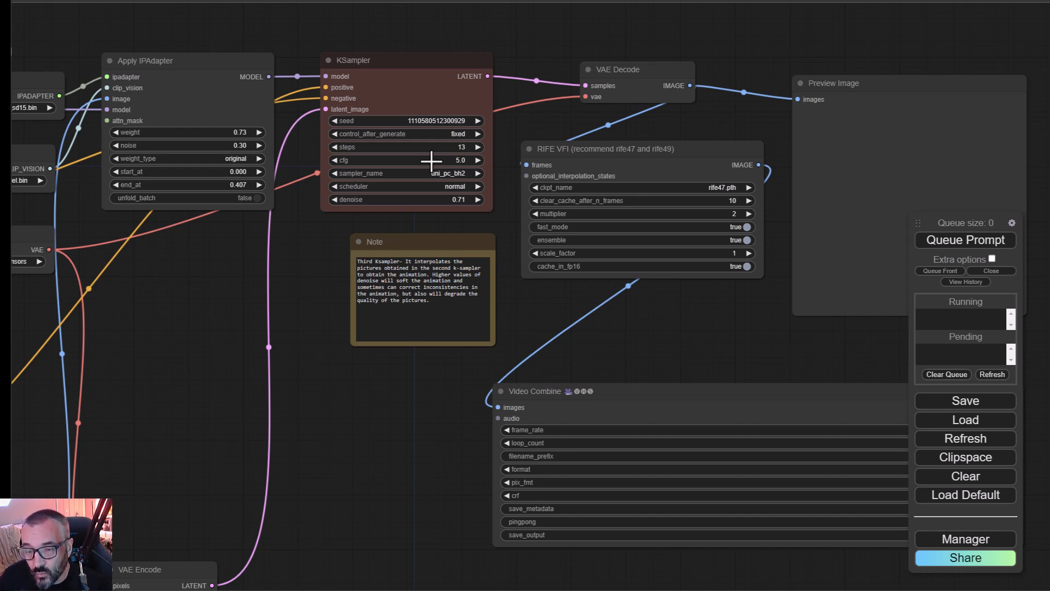
drag(387, 463, 287, 307)
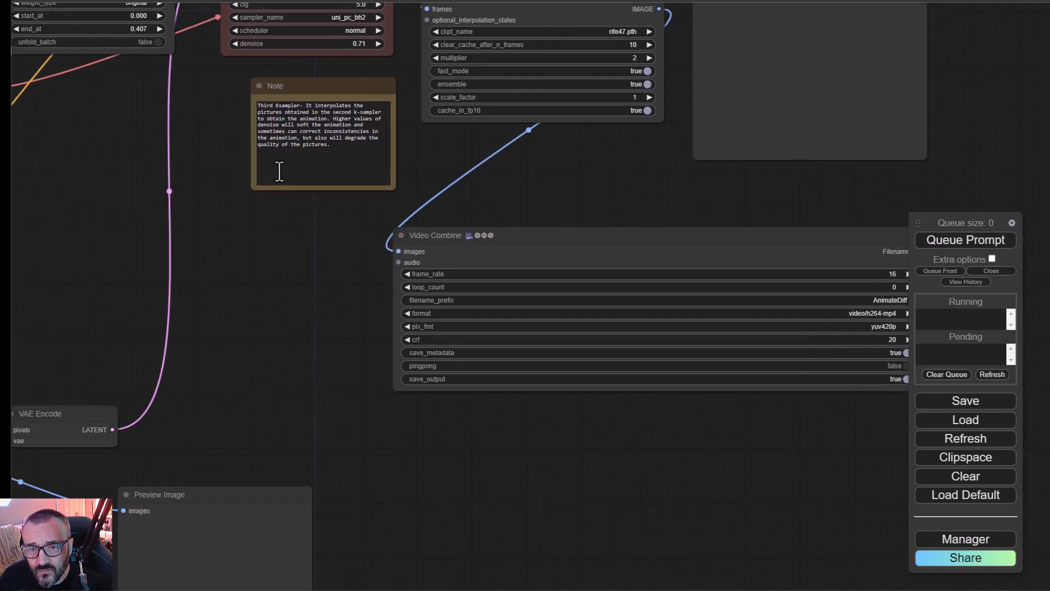
Read the third KSampler's note on interpolation and denoise up close, and review the surrounding node layout
click(339, 123)
scroll(219, 151, up, 2)
scroll(208, 137, up, 5)
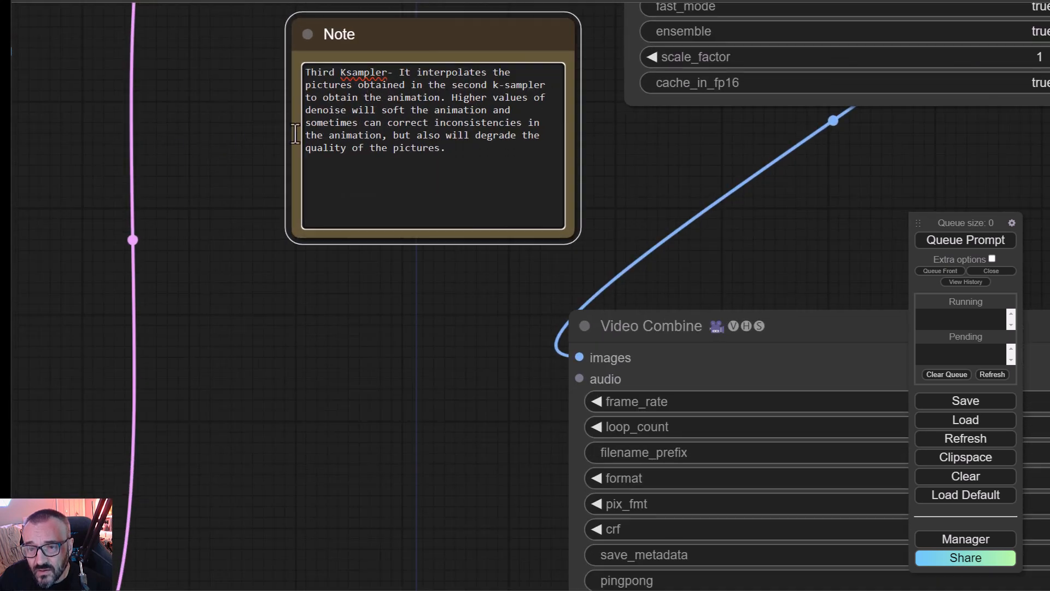
scroll(625, 218, down, 5)
drag(467, 397, 227, 310)
scroll(179, 268, down, 6)
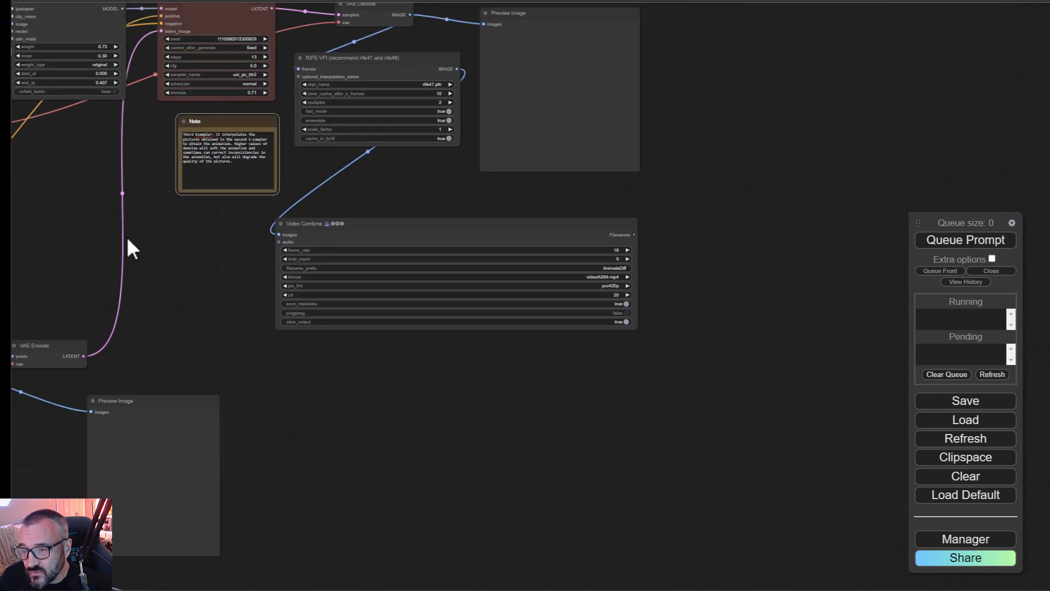
drag(129, 244, 534, 328)
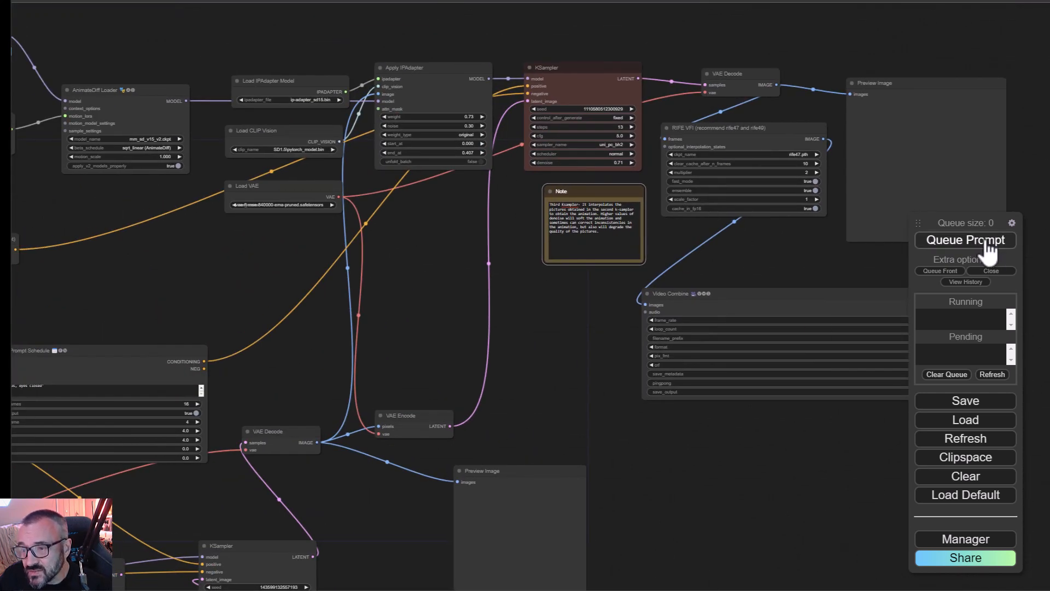
Queue the workflow, compare the requested epicrealism_naturalSin.safetensors with the installed checkpoints in the validation errors, and dismiss the report
click(989, 251)
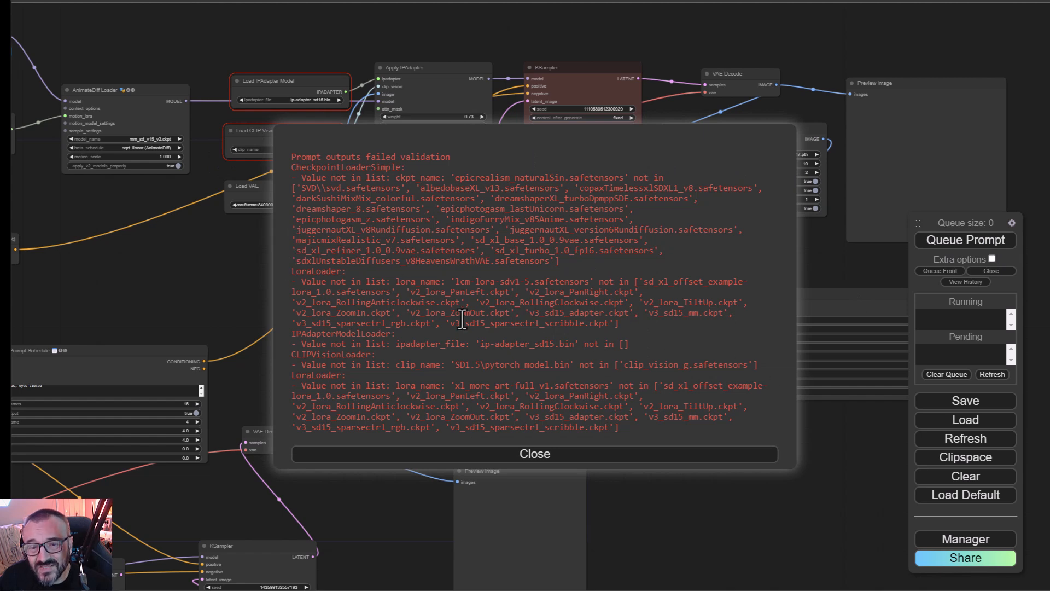
drag(300, 180, 622, 179)
click(465, 180)
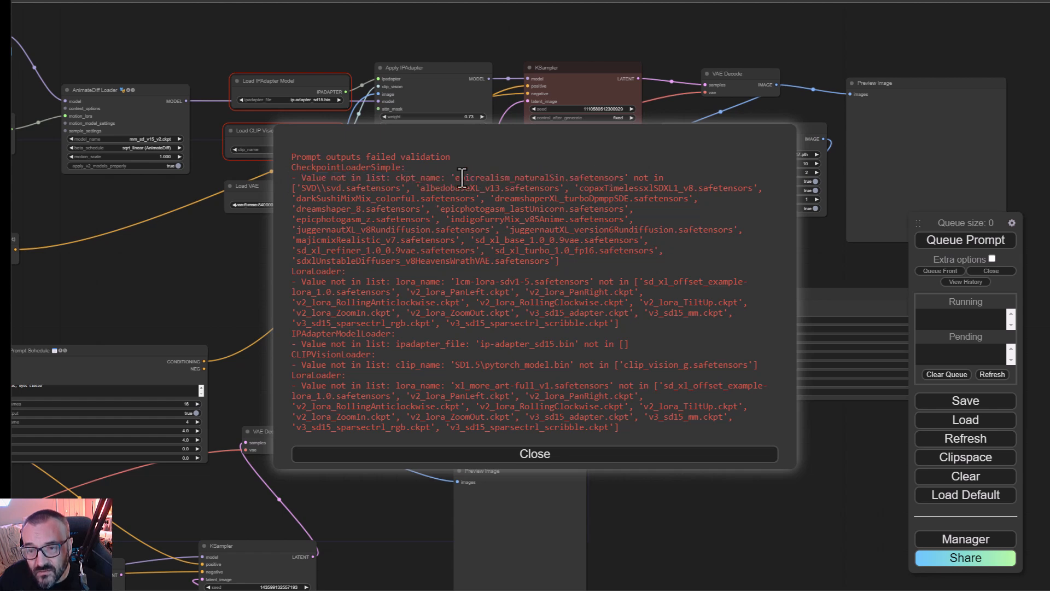
drag(454, 178, 620, 182)
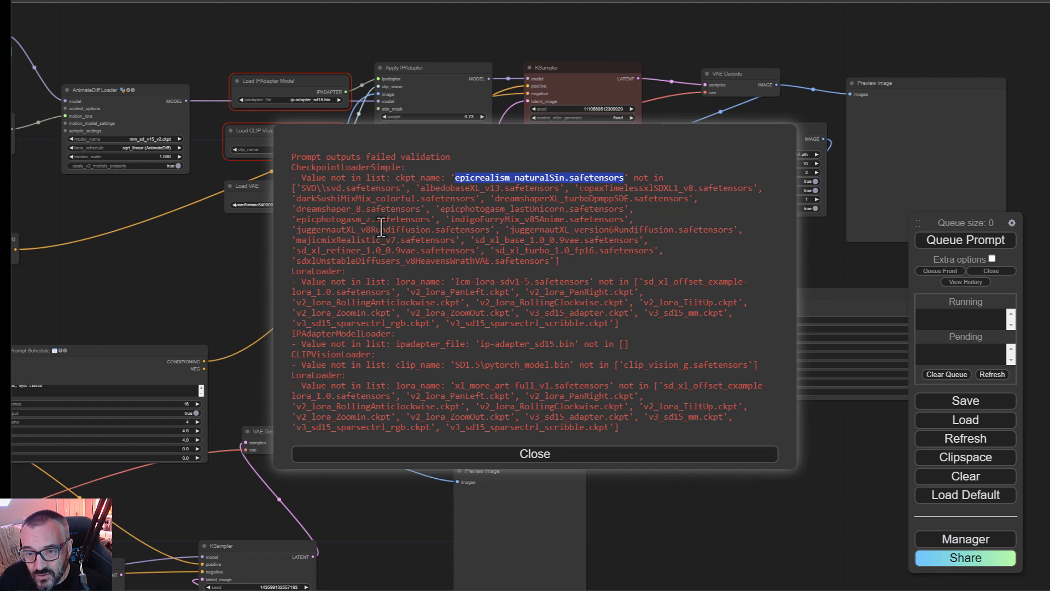
click(601, 189)
double_click(602, 190)
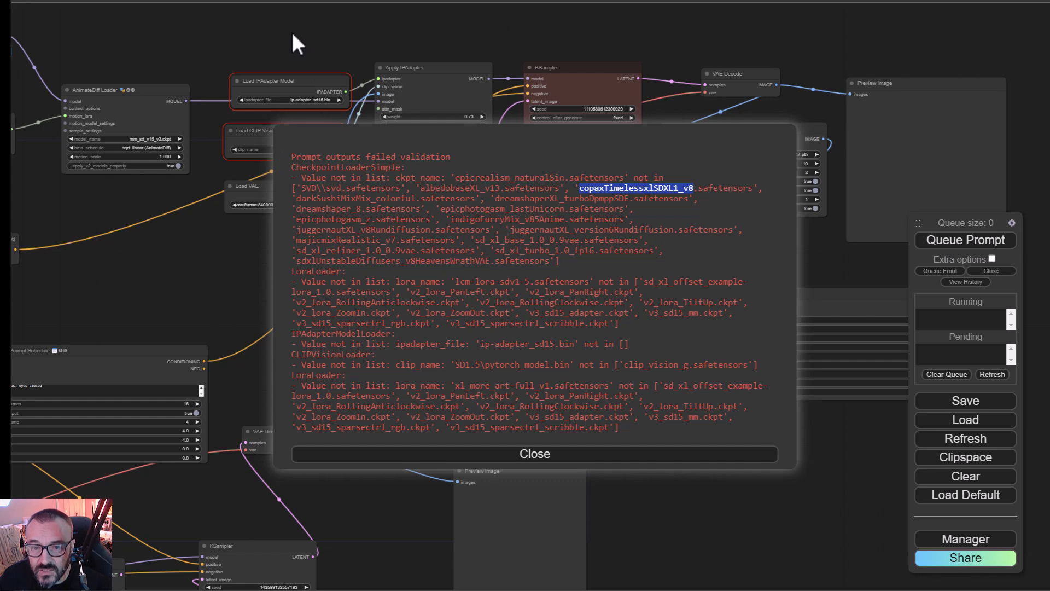
click(527, 456)
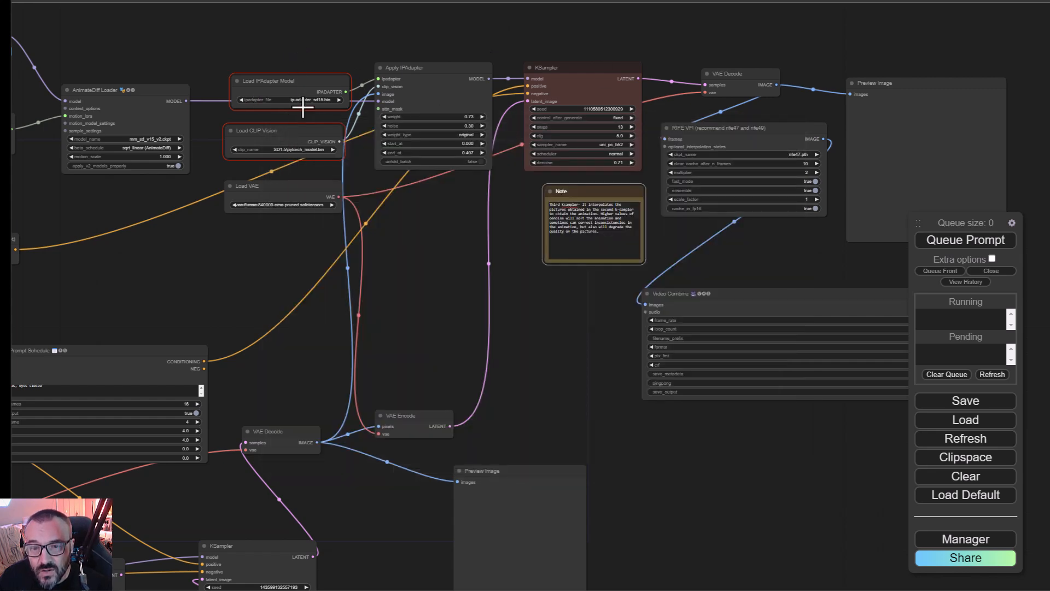
Move the SD1.5 Load Checkpoint node farther from the lcm-lora-sdv1-5 Load LoRA node and look through its available checkpoints
drag(206, 253, 731, 72)
drag(273, 261, 716, 71)
drag(623, 140, 312, 390)
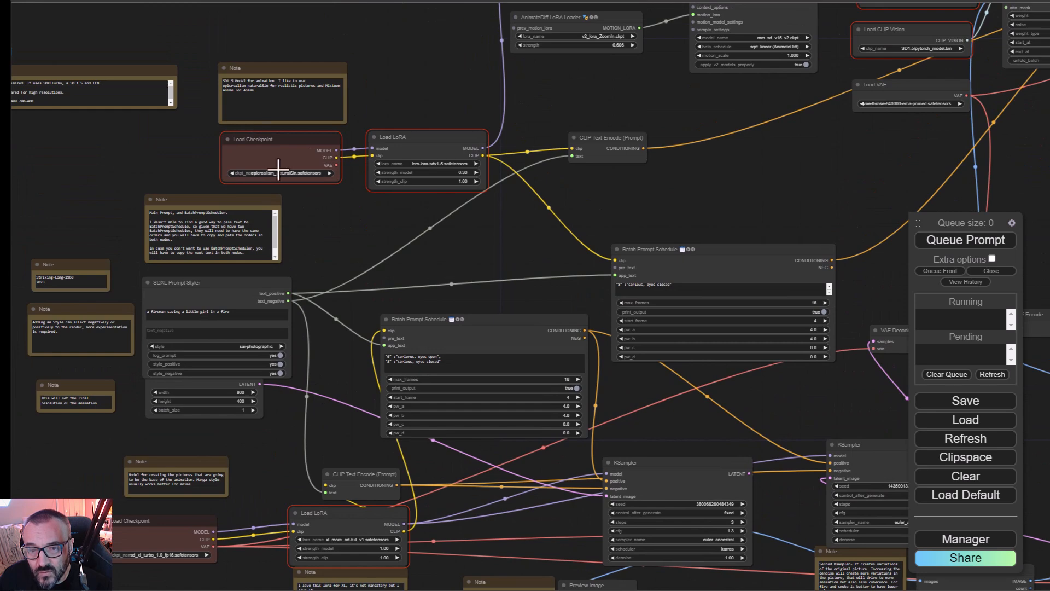
scroll(277, 168, up, 8)
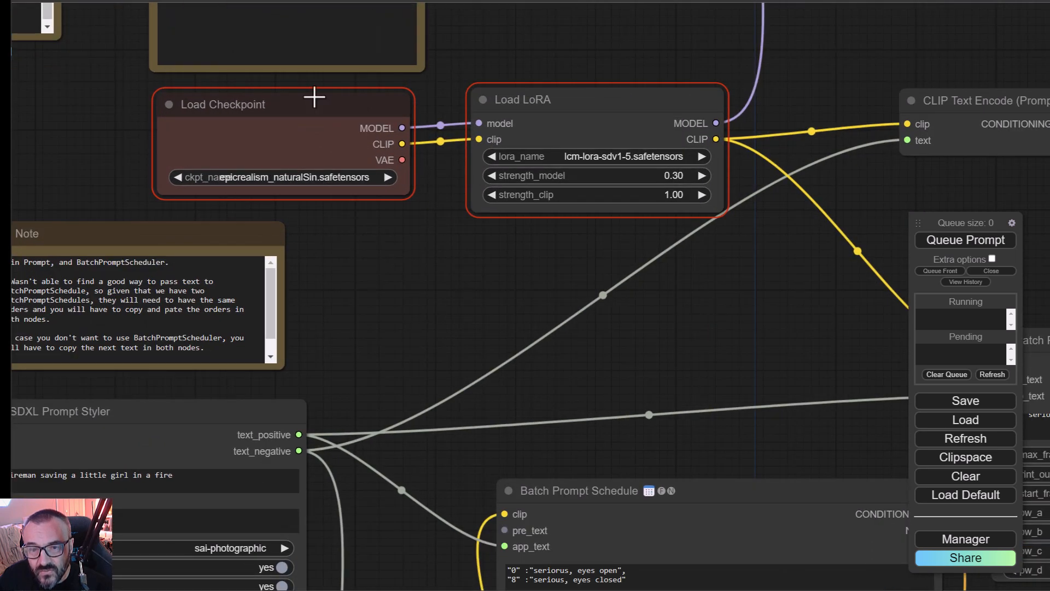
drag(284, 99, 222, 95)
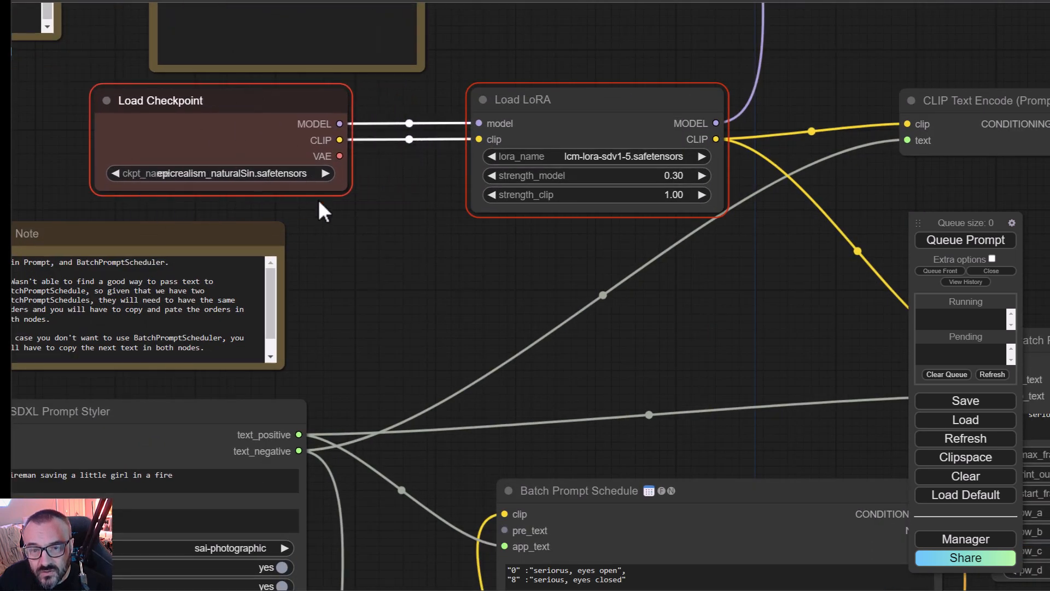
drag(387, 249, 383, 301)
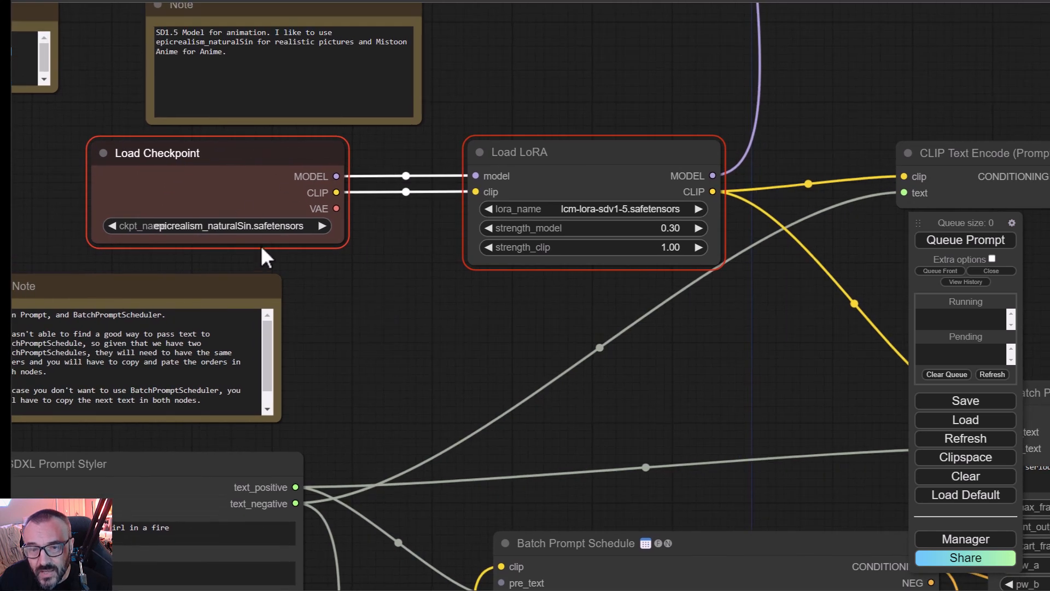
click(283, 224)
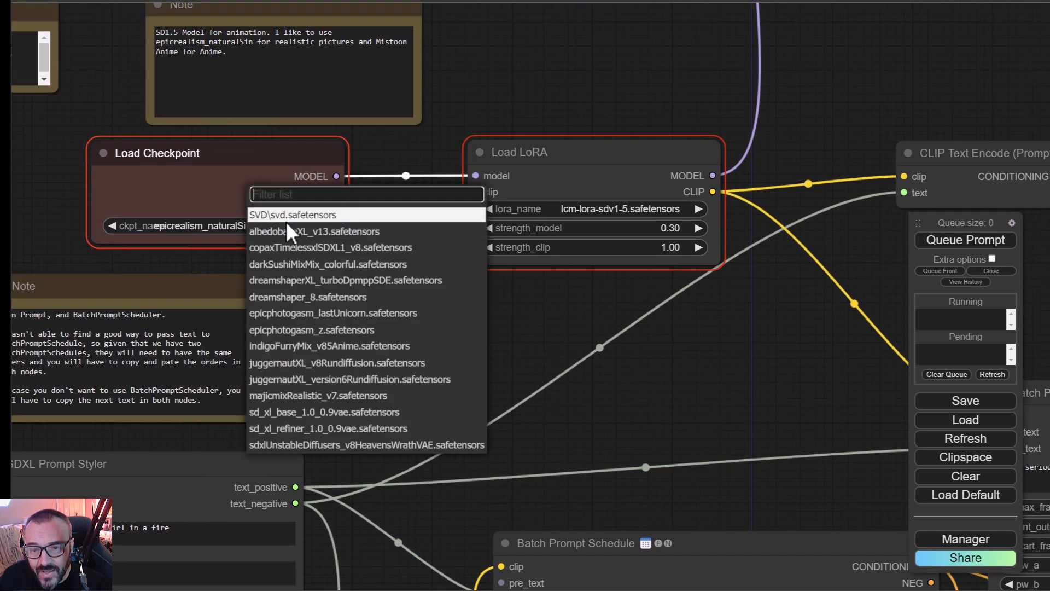
click(524, 77)
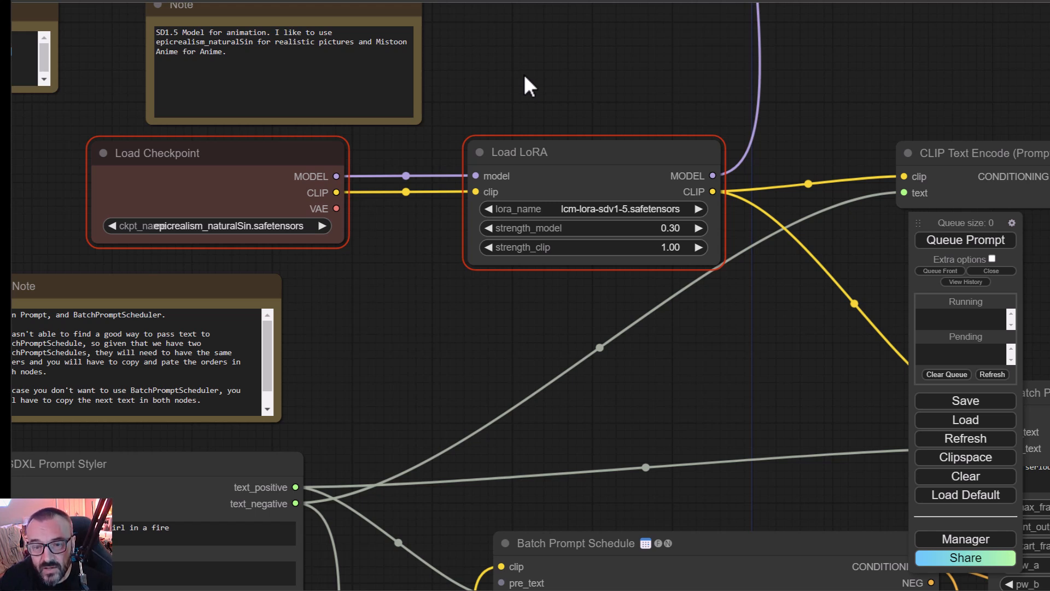
Search Google in a new browser tab for epicrealism_naturalSin.safetensors, and return to the ComfyUI workflow
key(ctrl+t)
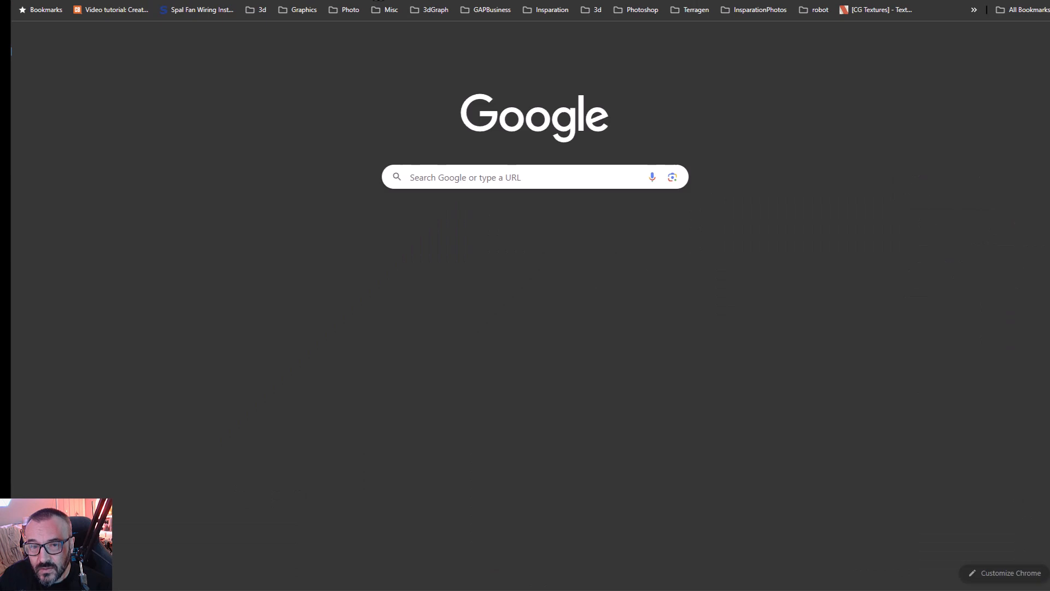
click(440, 177)
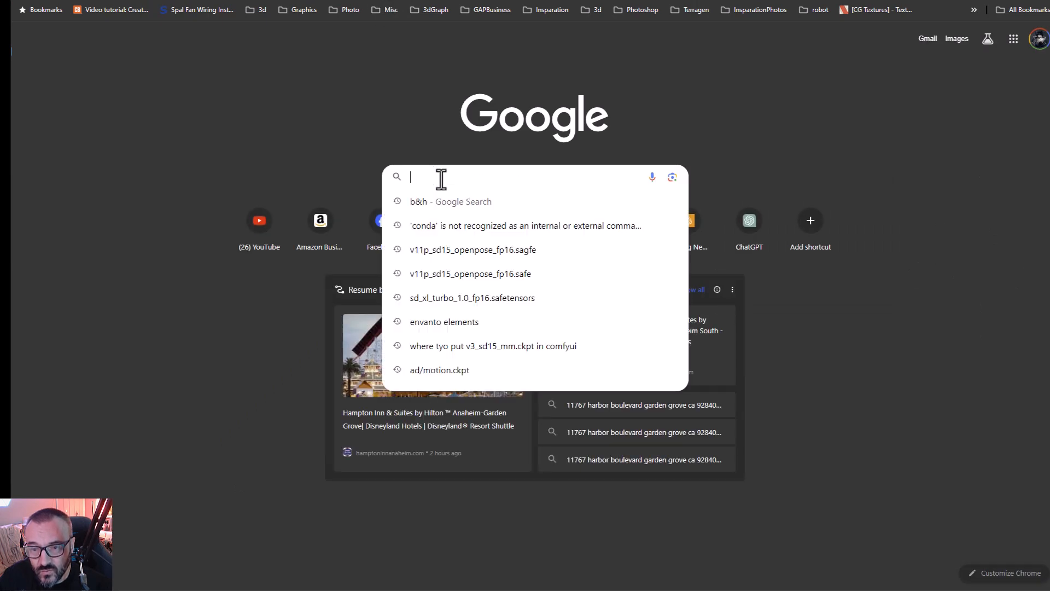
text(epicrealism_naturalSin.safetensors)
key(Return)
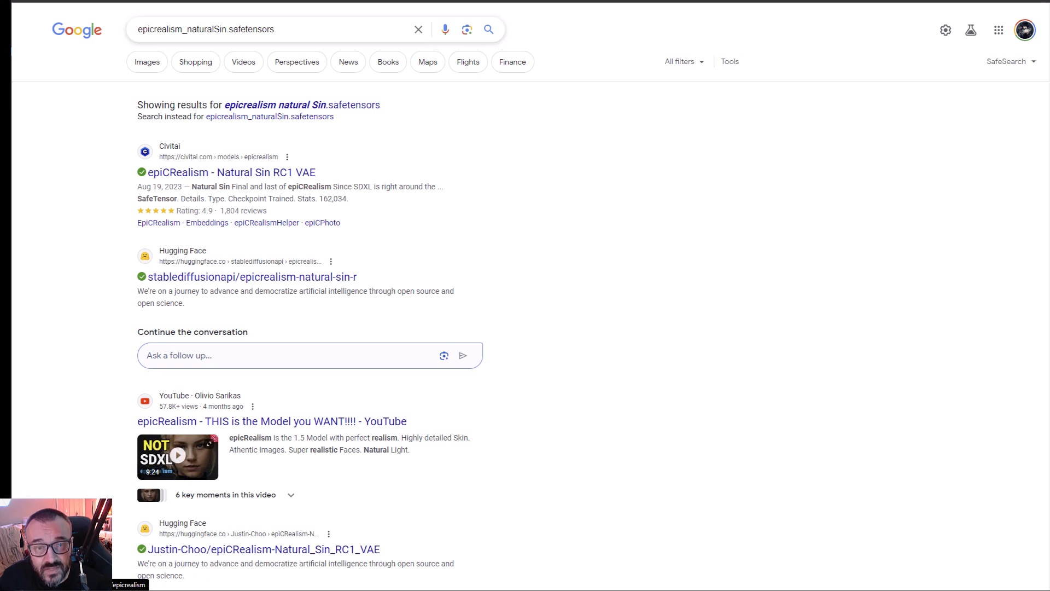
click(112, 1)
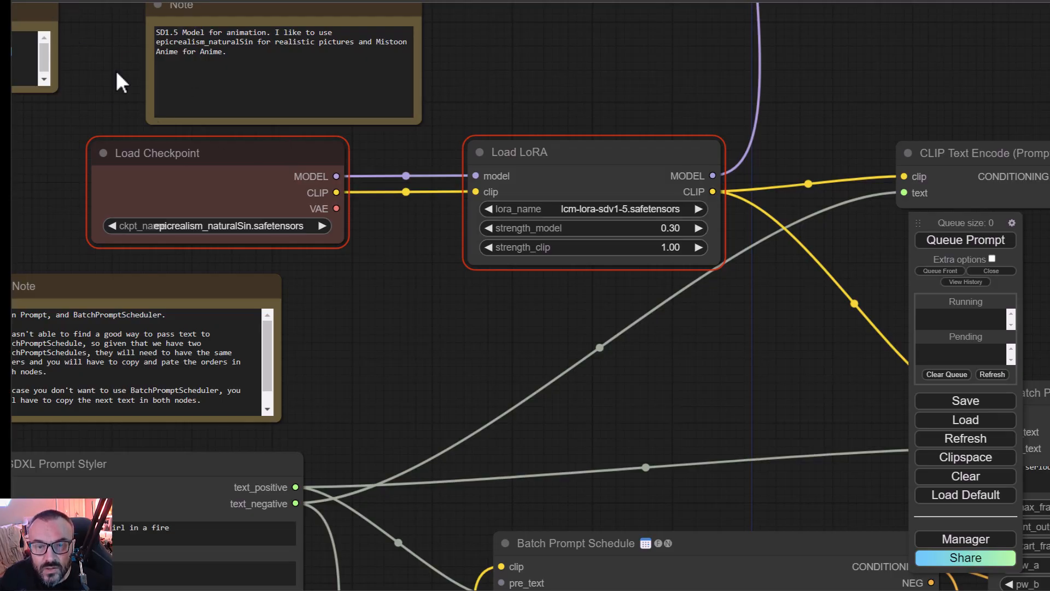
Set the SD1.5 Load Checkpoint node's model to epicrealism_naturalSinRC1VAE.safetensors
right_click(234, 198)
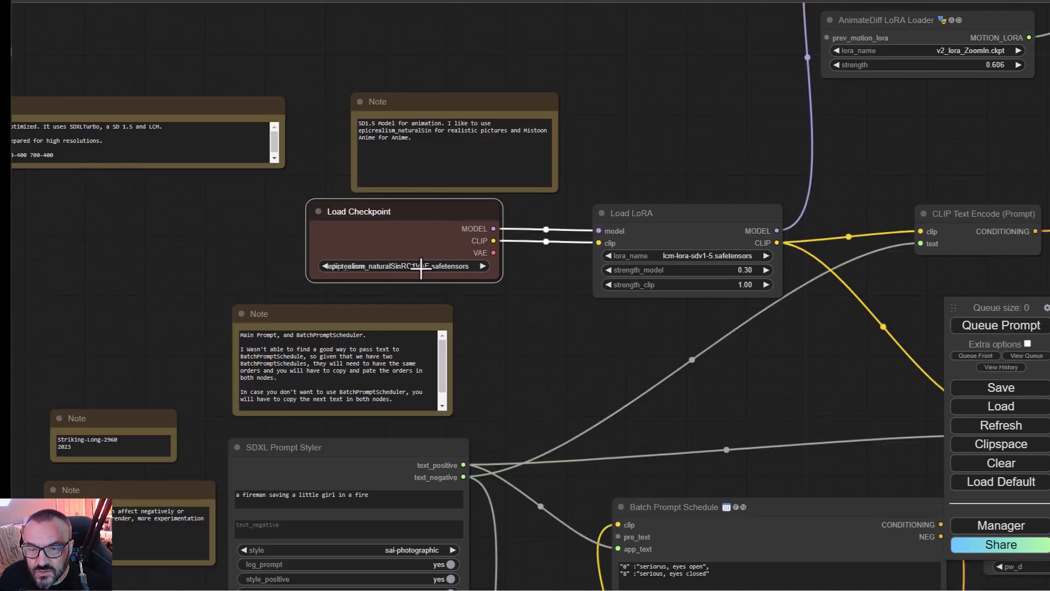
click(421, 267)
click(541, 382)
drag(521, 314, 277, 323)
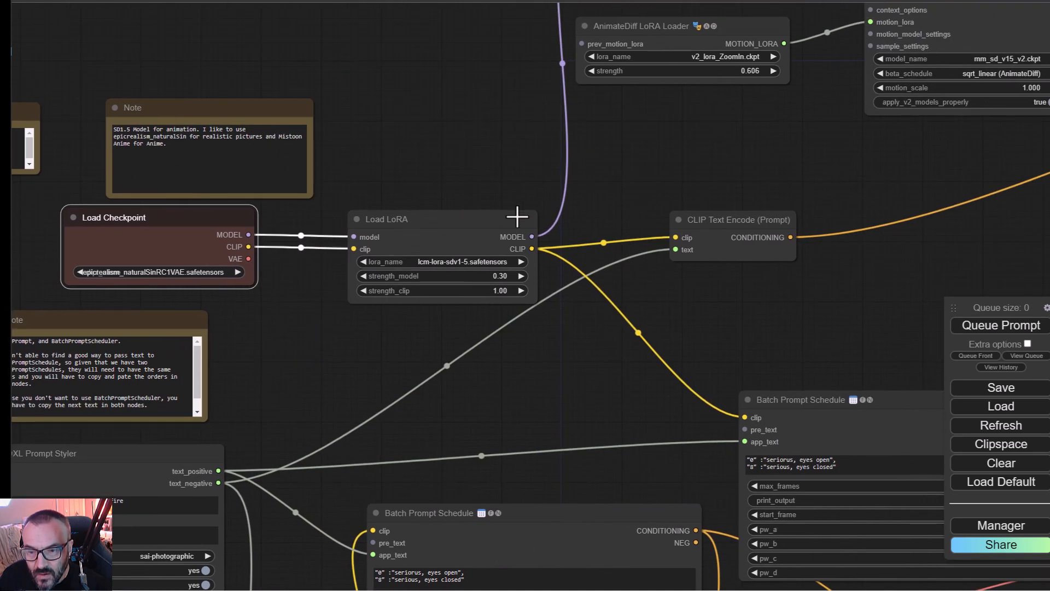
Queue the workflow and examine the lcm-lora-sdv1-5.safetensors and ip-adapter_sd15.bin entries in the validation report
click(1003, 327)
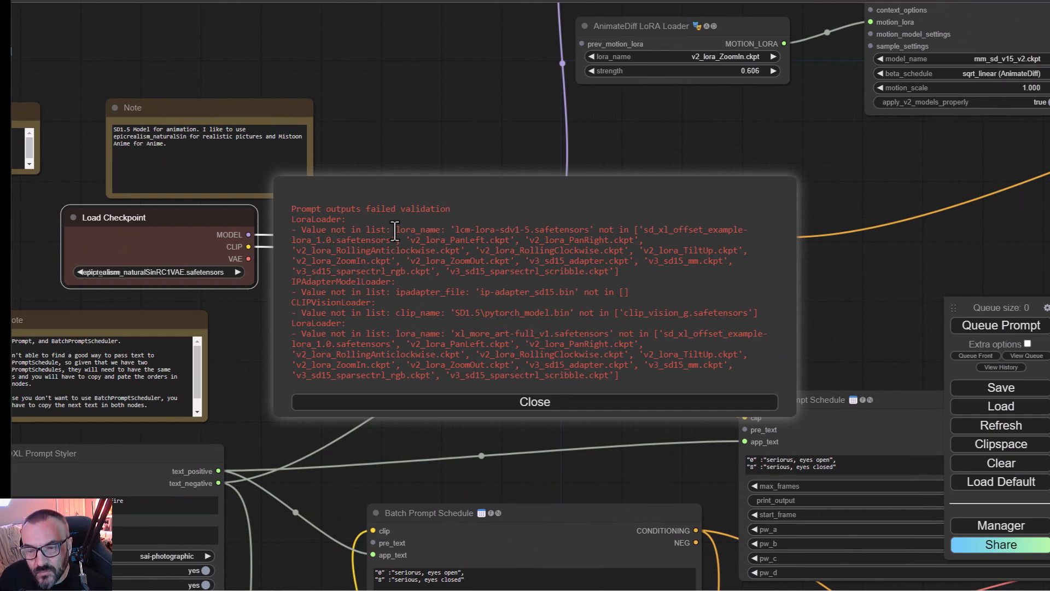
drag(454, 229, 589, 232)
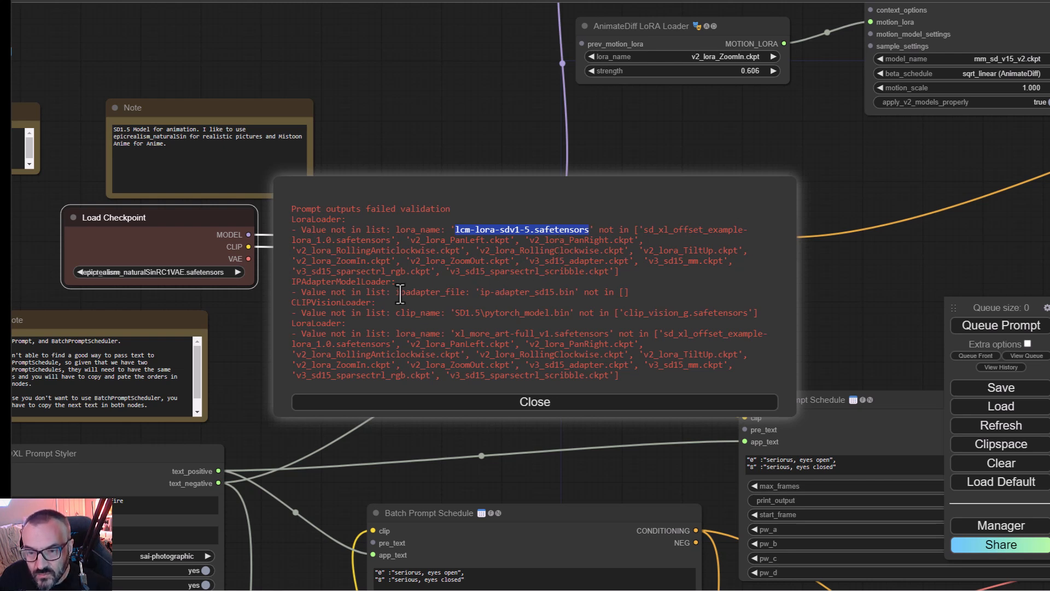
drag(476, 294, 560, 294)
click(448, 296)
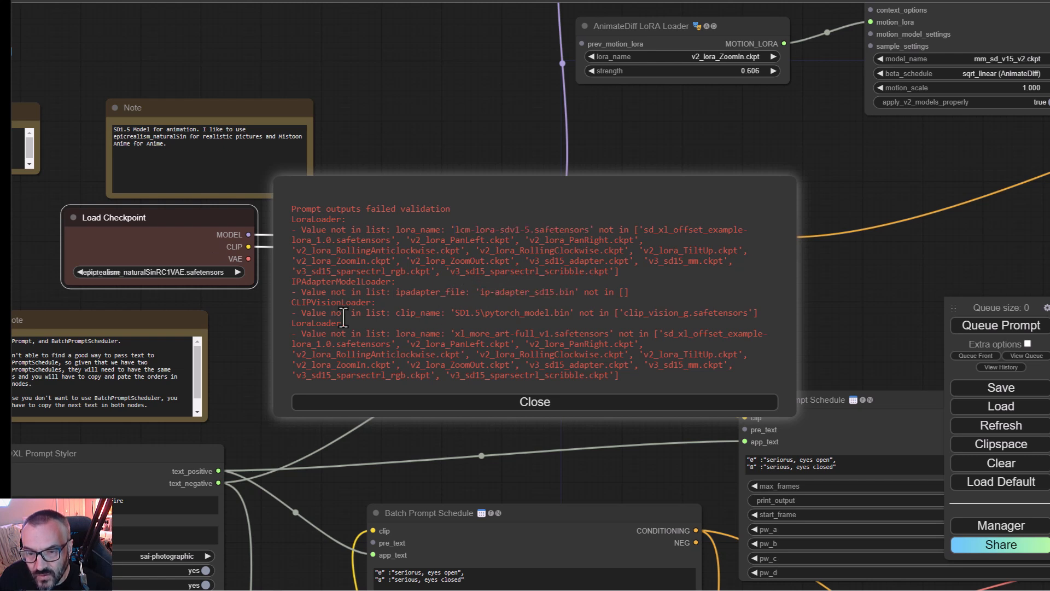
drag(290, 301, 343, 302)
click(573, 297)
drag(479, 294, 566, 292)
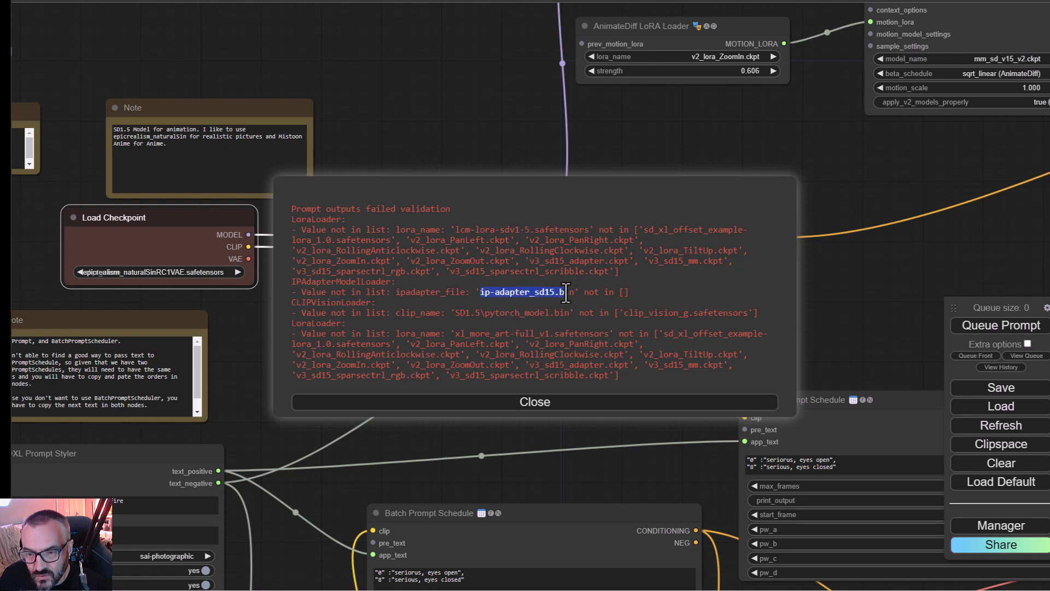
click(622, 293)
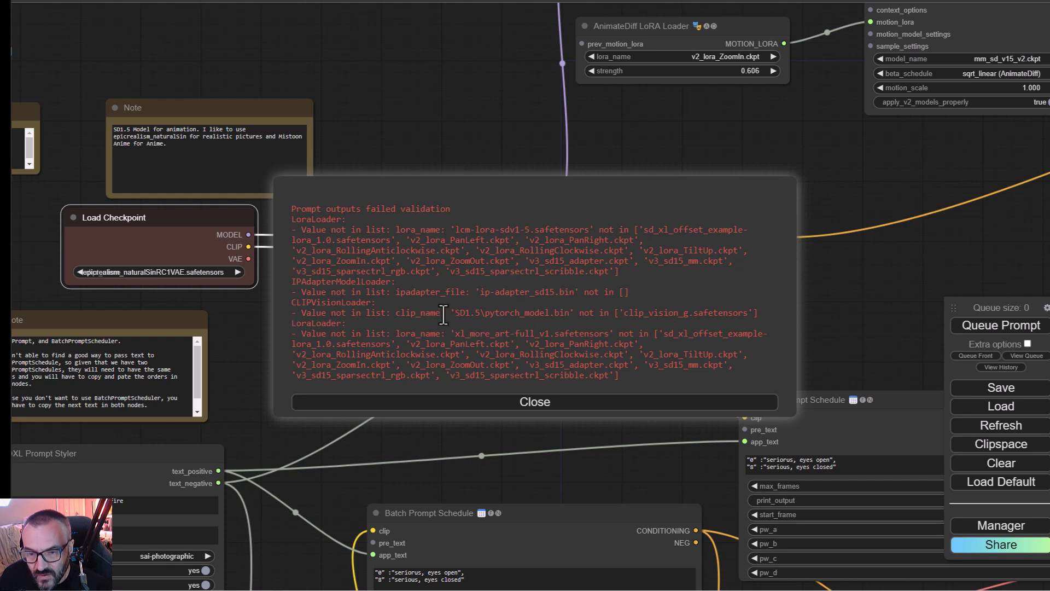
Compare the requested SD1.5\pytorch_model.bin with clip_vision_g.safetensors and check the xl_more_art-full_v1.safetensors LoRA entry in the validation report
drag(455, 315, 576, 316)
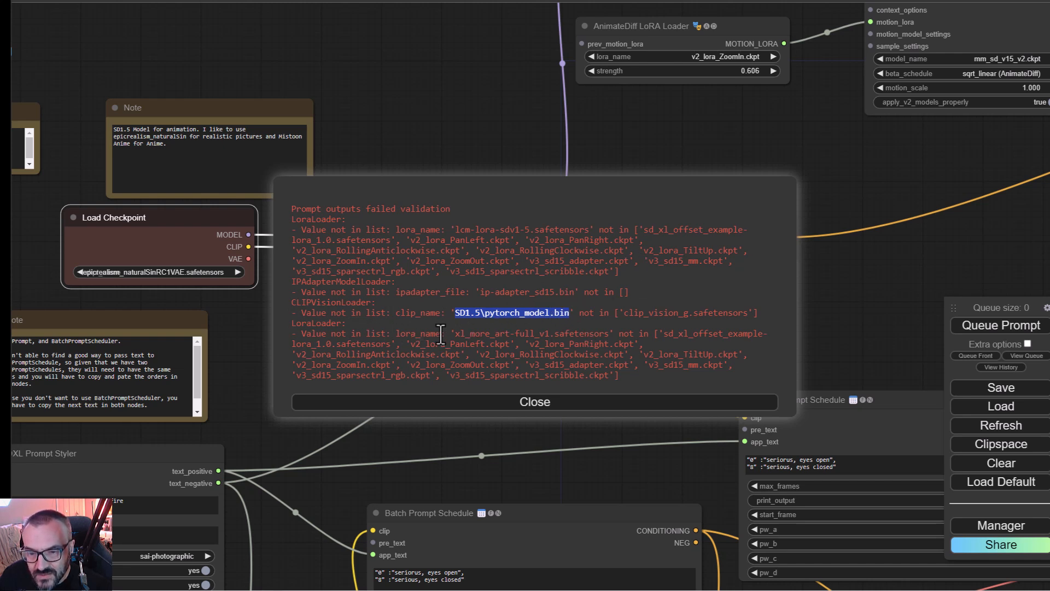
click(500, 335)
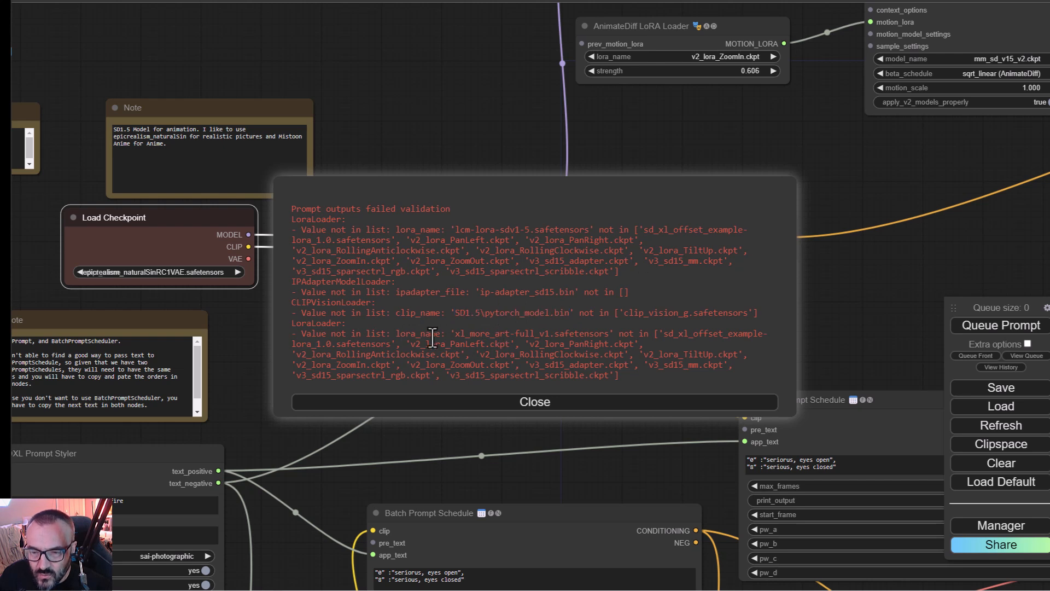
drag(454, 334, 604, 333)
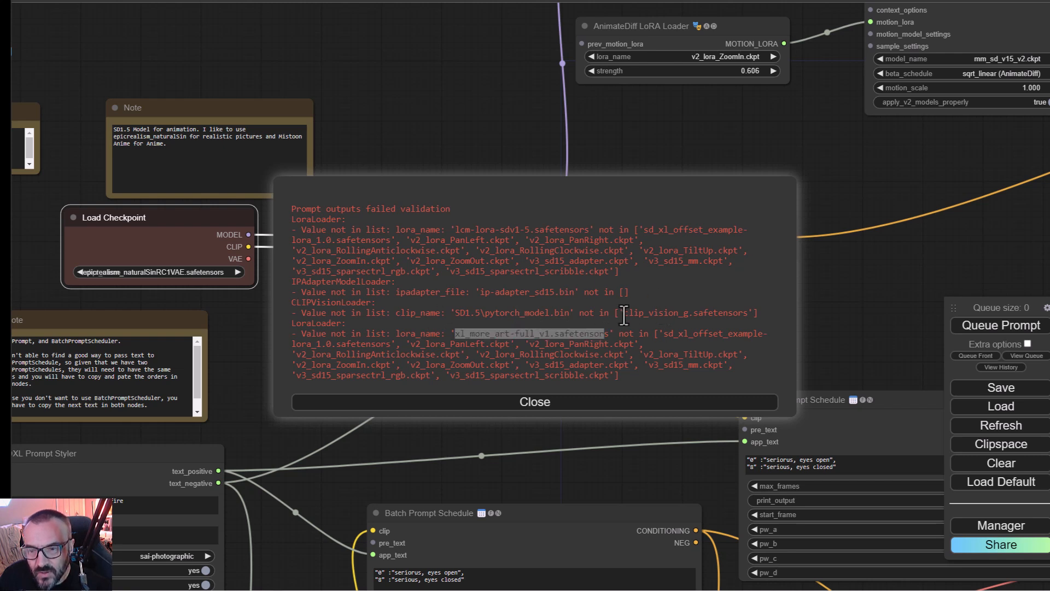
drag(624, 313, 741, 313)
click(713, 318)
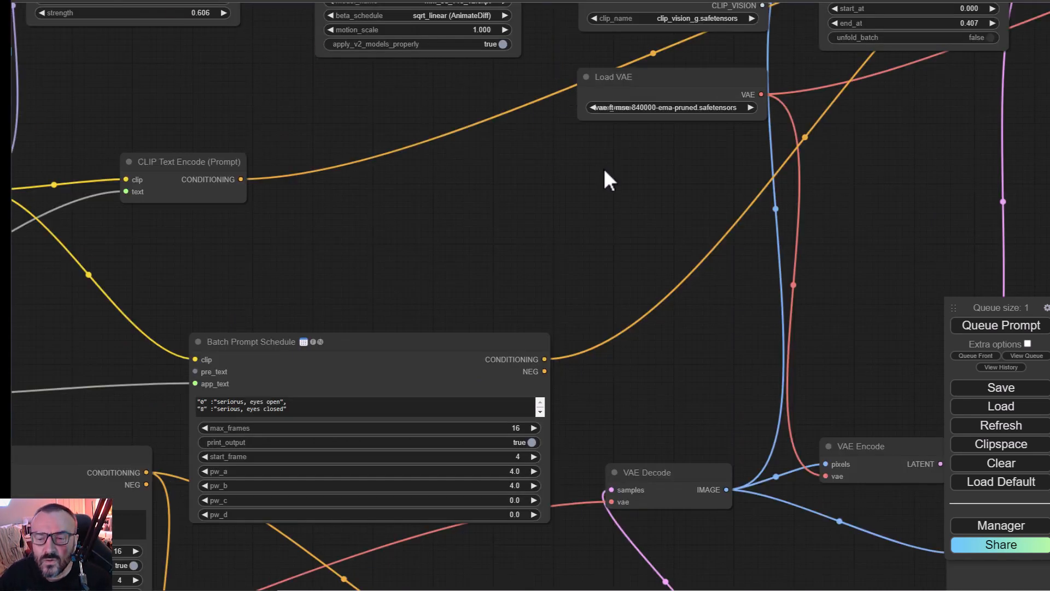
Show the list of running and pending jobs, check the GPU load in Task Manager, and return to the workflow
scroll(604, 178, down, 10)
drag(855, 206, 498, 189)
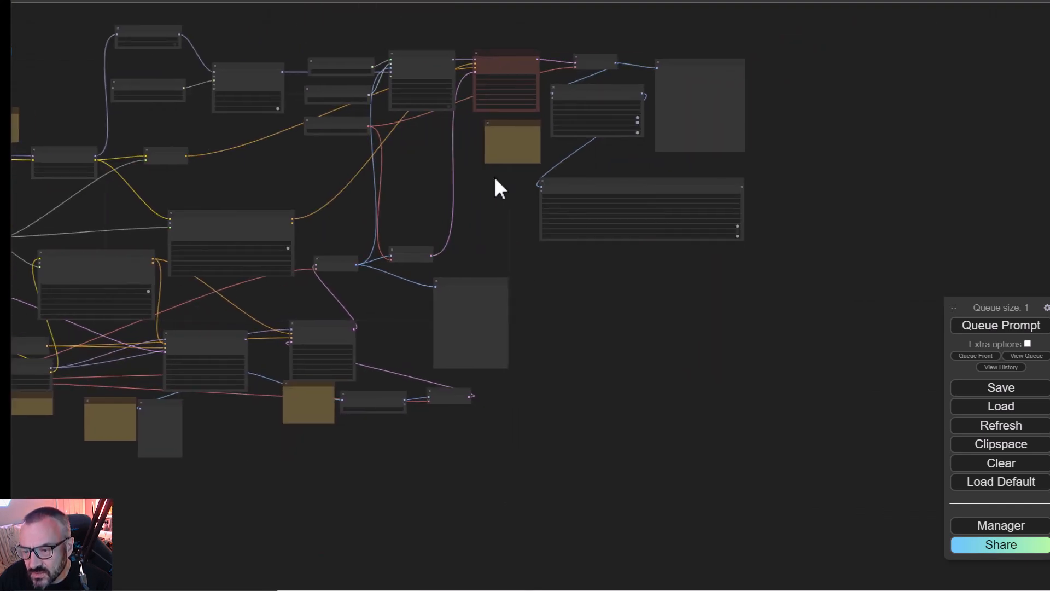
click(1027, 356)
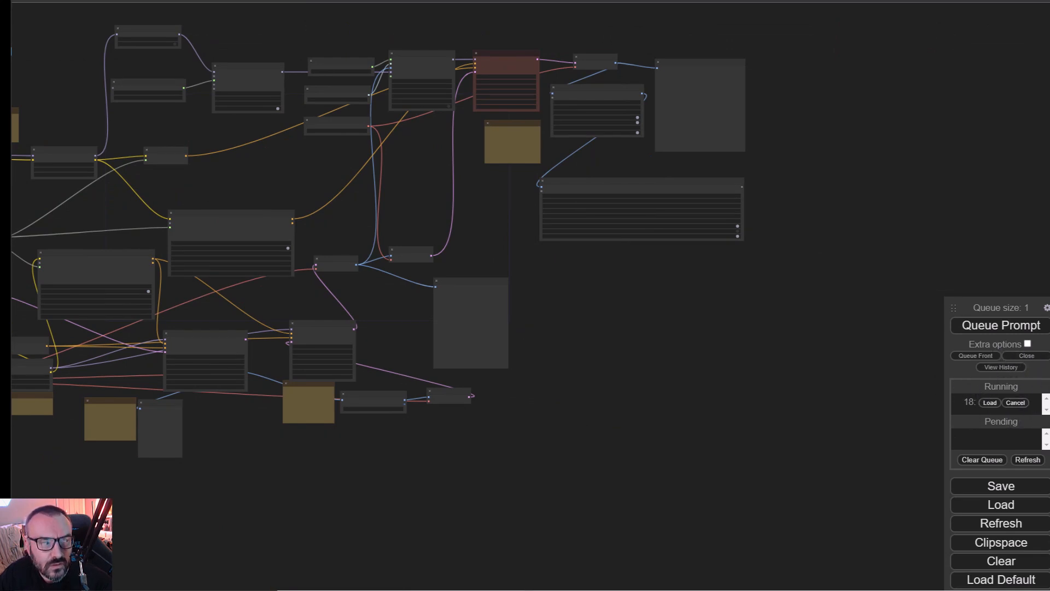
drag(11, 1, 619, 38)
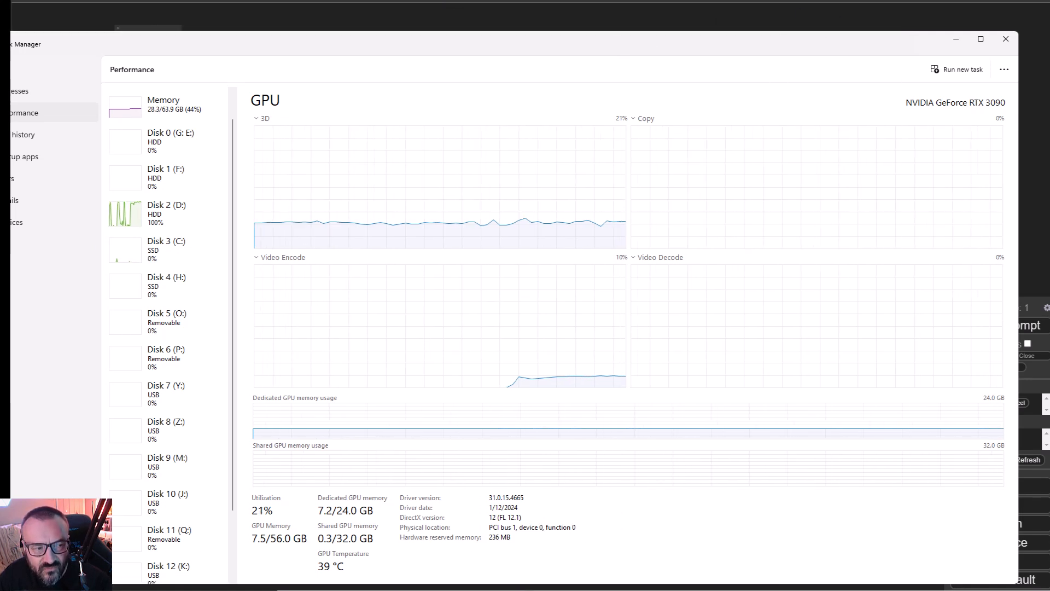
key(alt+Tab)
Examine the executing Load Checkpoint node with sd_xl_turbo_1.0_fp16.safetensors and the xl_more_art Load LoRA node connected to it
drag(394, 284, 669, 312)
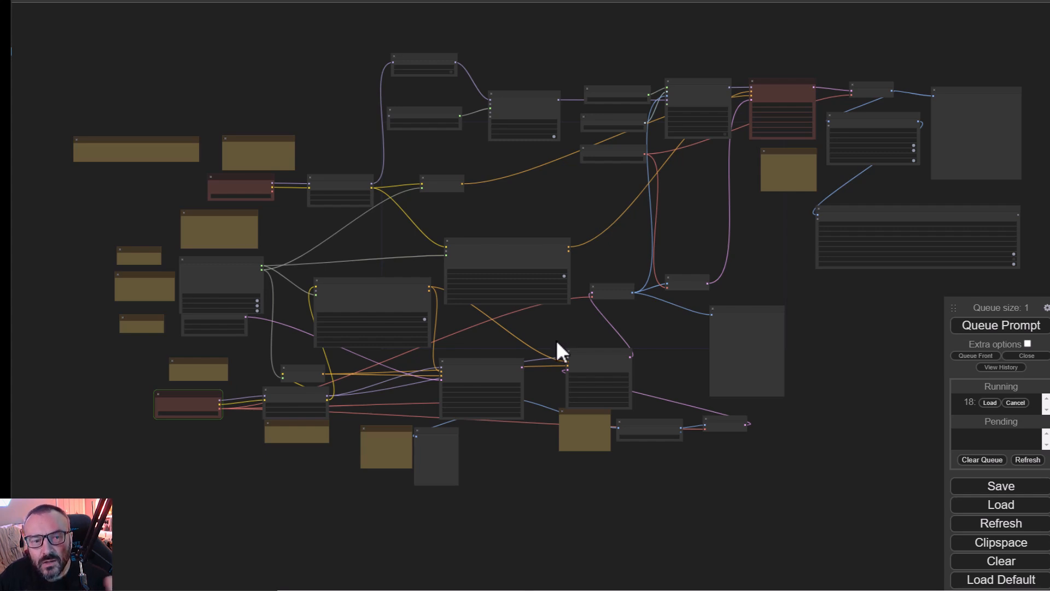
scroll(557, 340, up, 5)
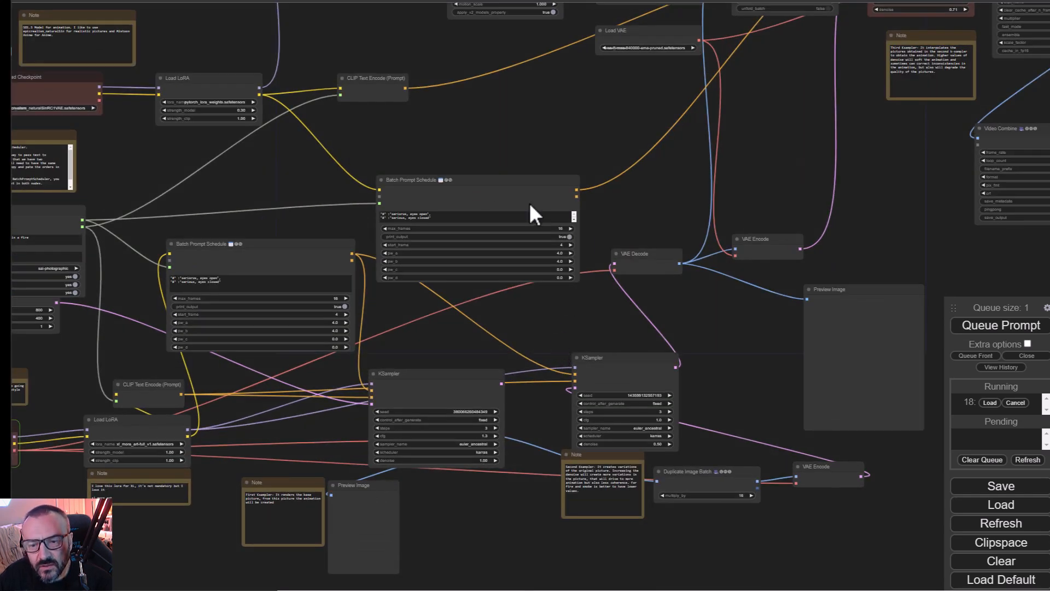
scroll(571, 219, down, 3)
scroll(541, 309, up, 3)
drag(769, 285, 665, 145)
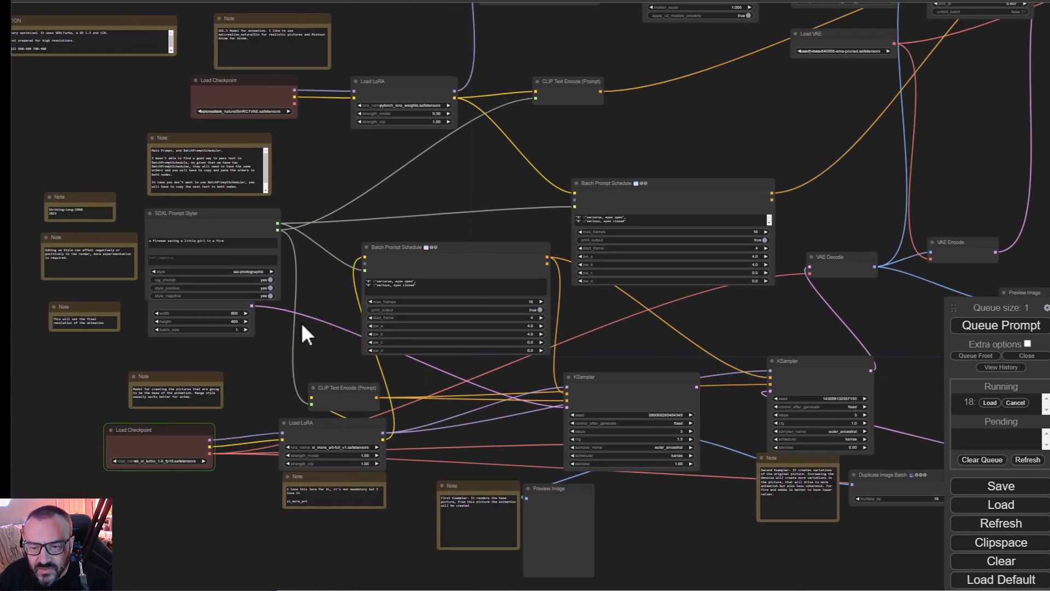
scroll(295, 334, up, 7)
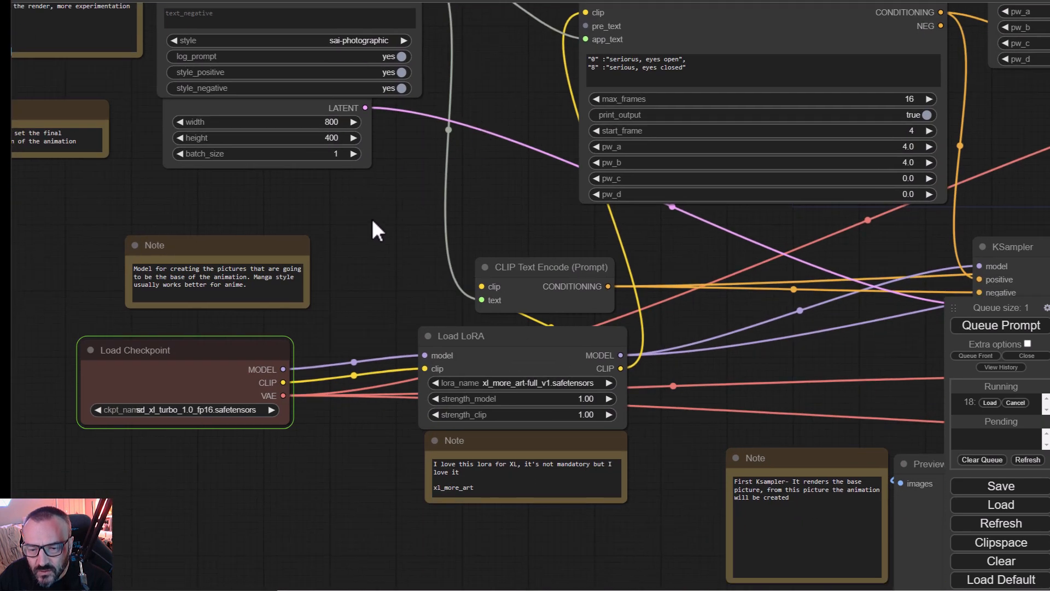
drag(366, 224, 751, 243)
drag(659, 260, 247, 207)
scroll(347, 254, up, 2)
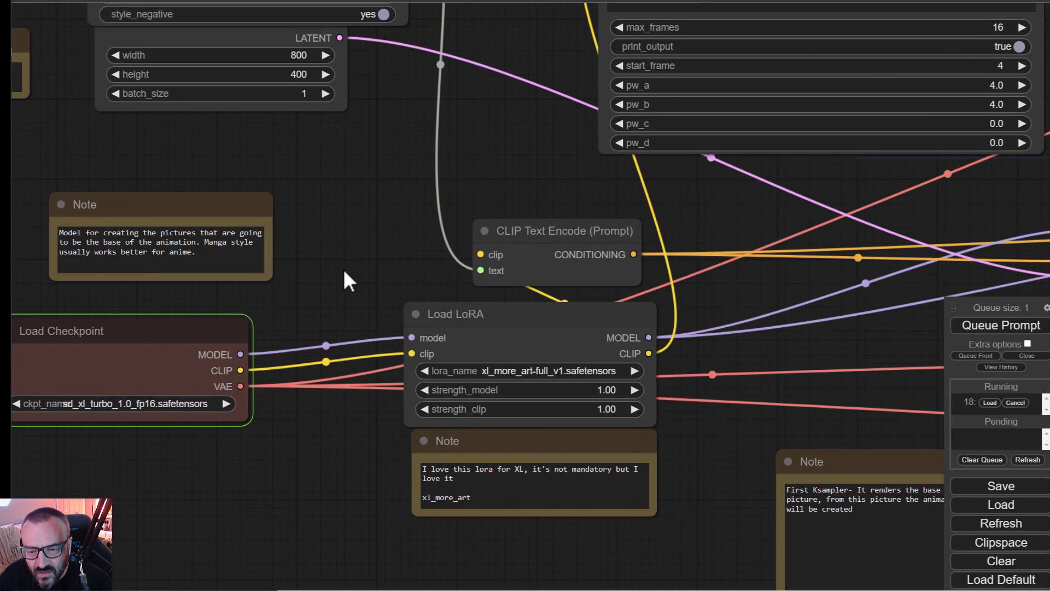
drag(341, 279, 570, 176)
scroll(570, 176, up, 1)
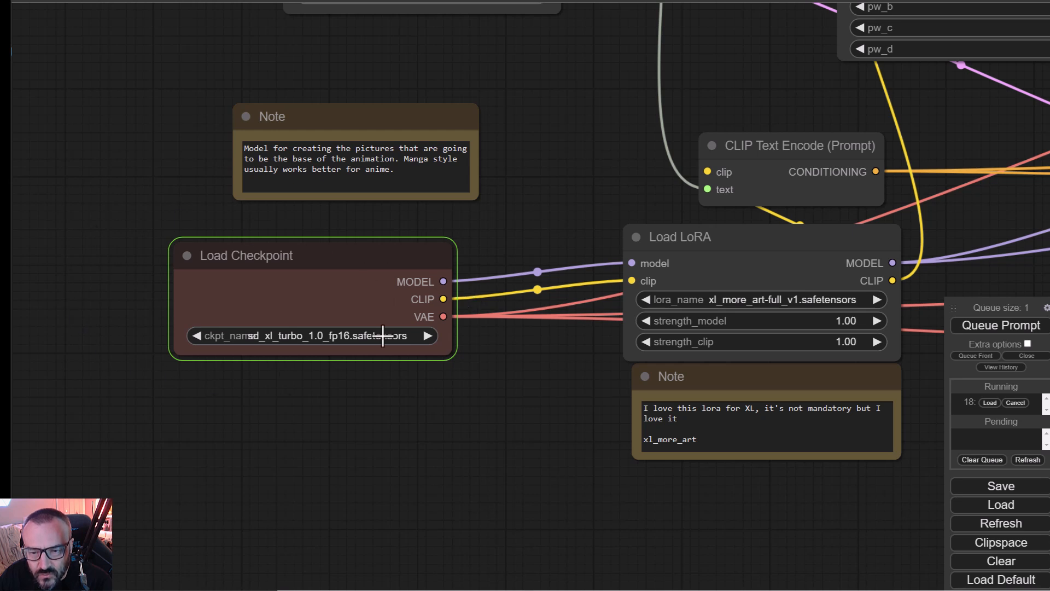
drag(551, 199, 77, 206)
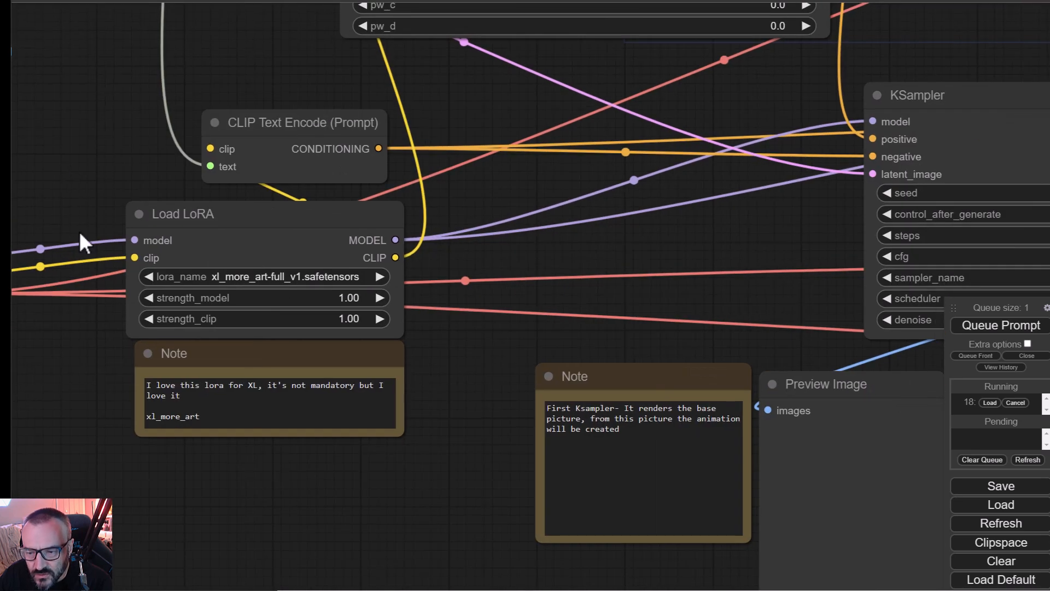
Follow the workflow from the SDXL Prompt Styler and its notes through the SD1.5 loaders to the AnimateDiff and IPAdapter nodes
drag(451, 244, 257, 255)
drag(415, 335, 593, 587)
drag(543, 300, 579, 487)
drag(344, 310, 630, 331)
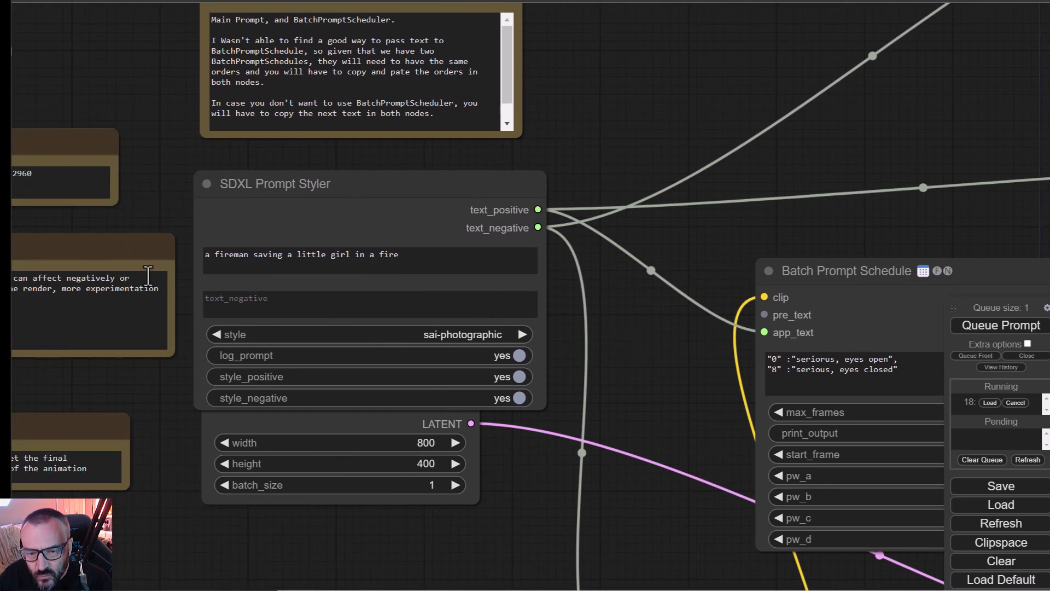
drag(605, 267, 739, 291)
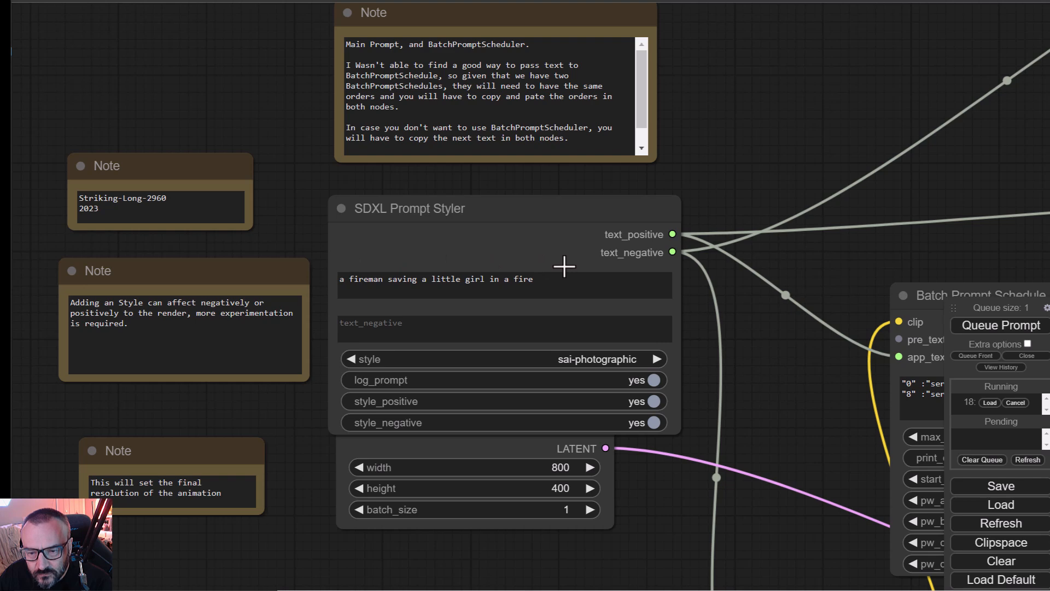
drag(726, 175, 448, 370)
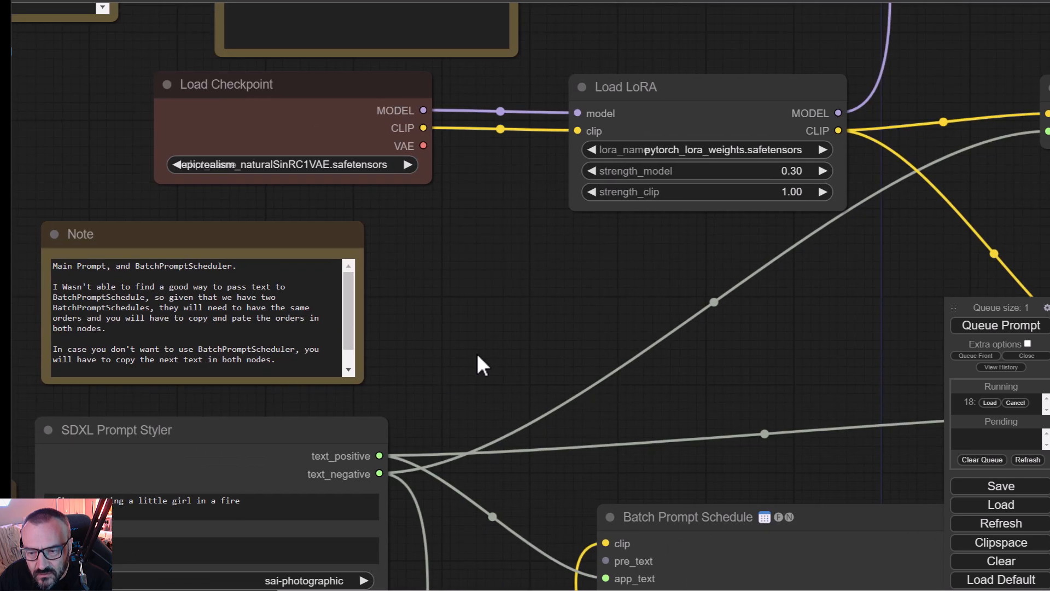
drag(477, 267, 523, 447)
drag(585, 402, 96, 316)
drag(564, 370, 211, 543)
drag(509, 241, 96, 391)
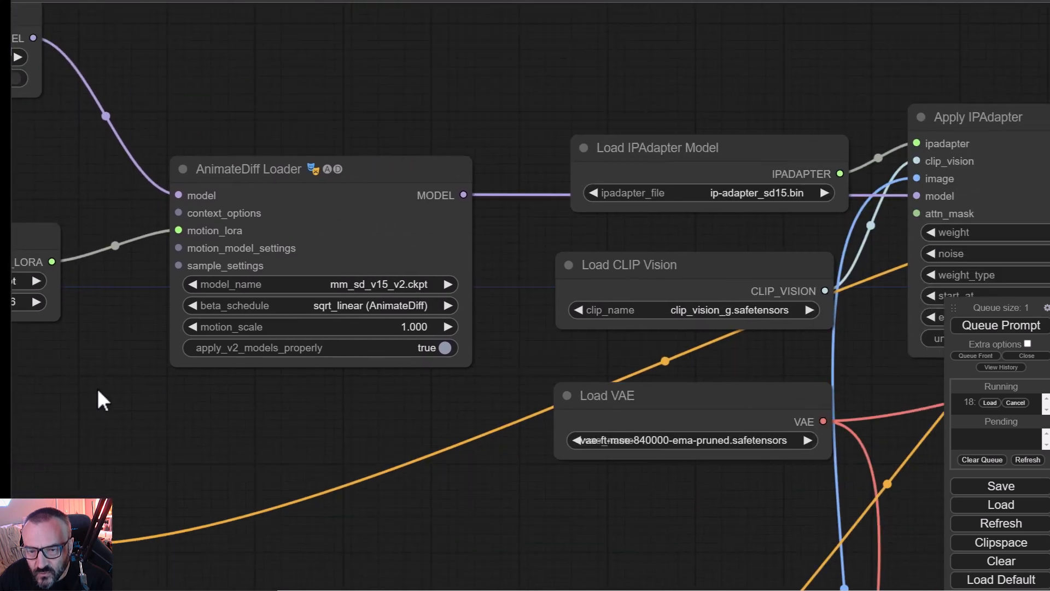
drag(343, 410, 56, 302)
drag(738, 371, 179, 348)
drag(456, 322, 0, 329)
Move the Empty Latent Image node down, clear of the SDXL Prompt Styler node
drag(526, 397, 865, 190)
drag(447, 379, 962, 149)
drag(464, 225, 944, 128)
drag(355, 361, 770, 45)
drag(490, 259, 675, 441)
drag(277, 284, 478, 300)
scroll(477, 299, down, 4)
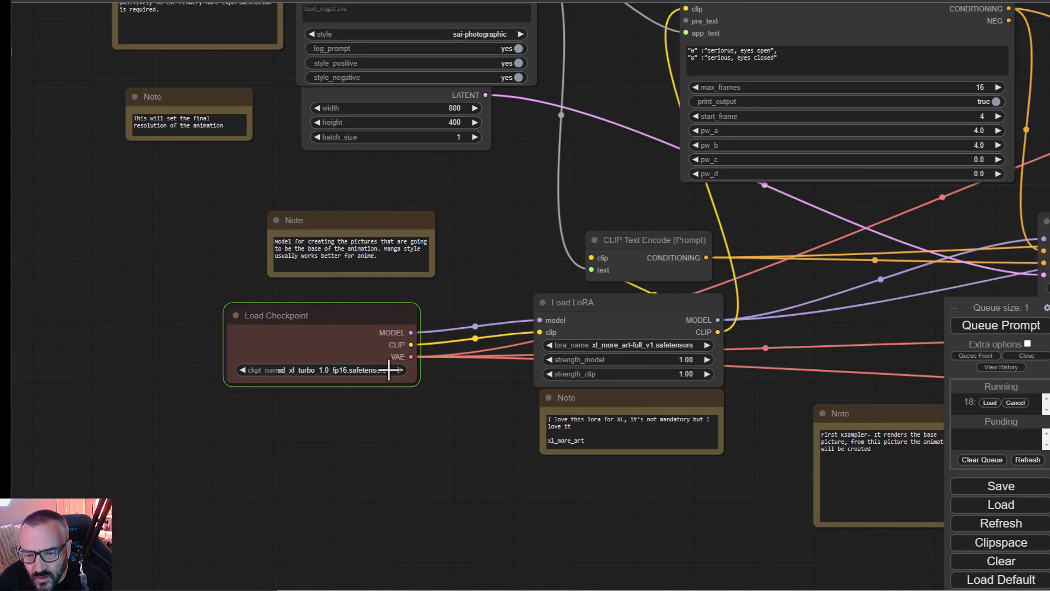
drag(457, 284, 389, 399)
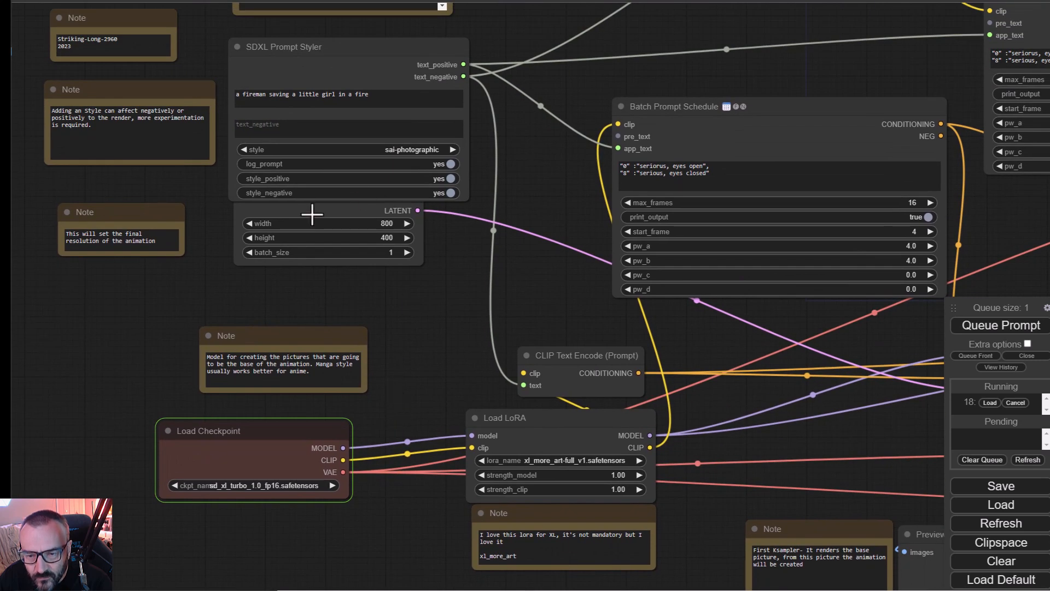
click(317, 252)
drag(317, 252, 317, 263)
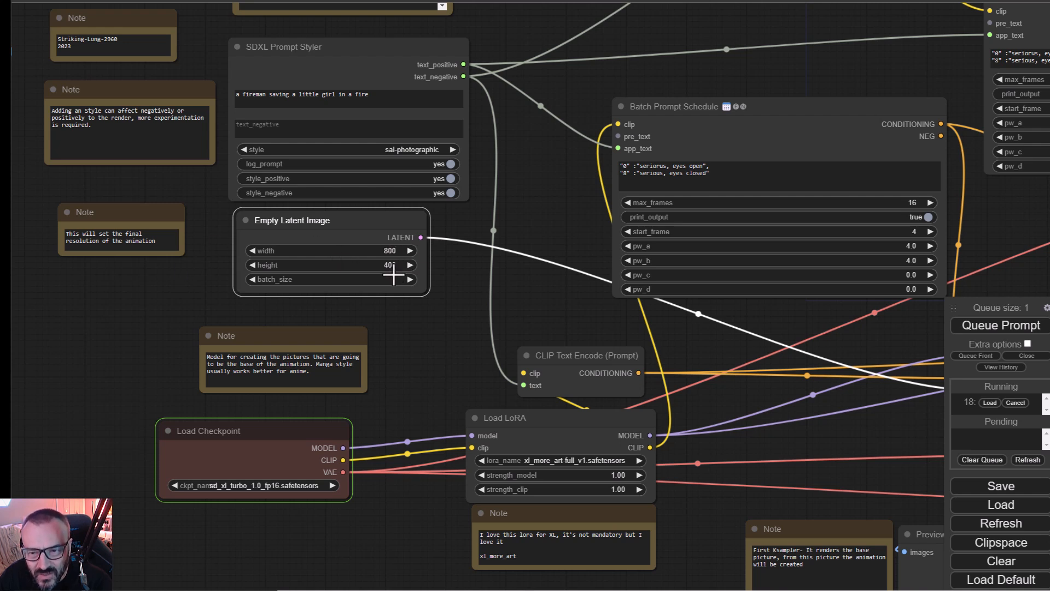
drag(462, 253, 444, 272)
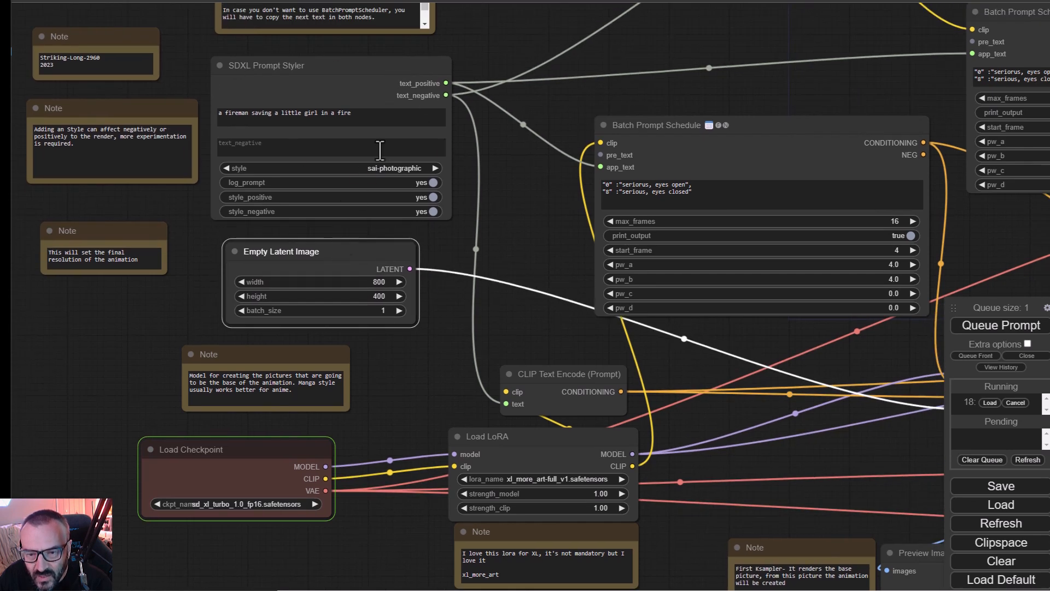
Trace the SDXL Prompt Styler's text outputs to the Batch Prompt Schedule and CLIP Text Encode nodes and on to the first KSampler
drag(447, 146, 448, 210)
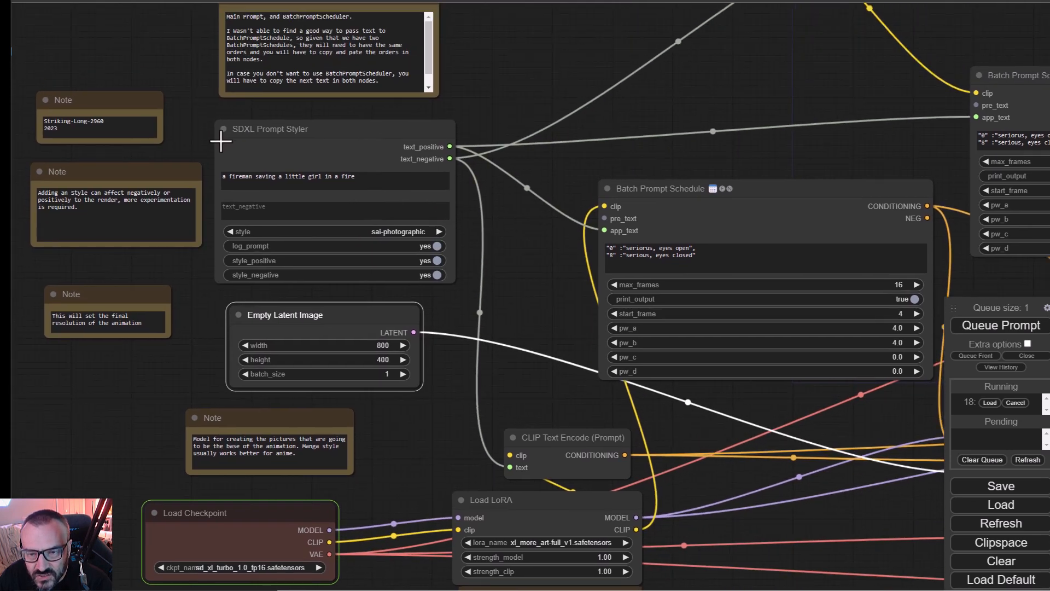
drag(471, 123, 330, 126)
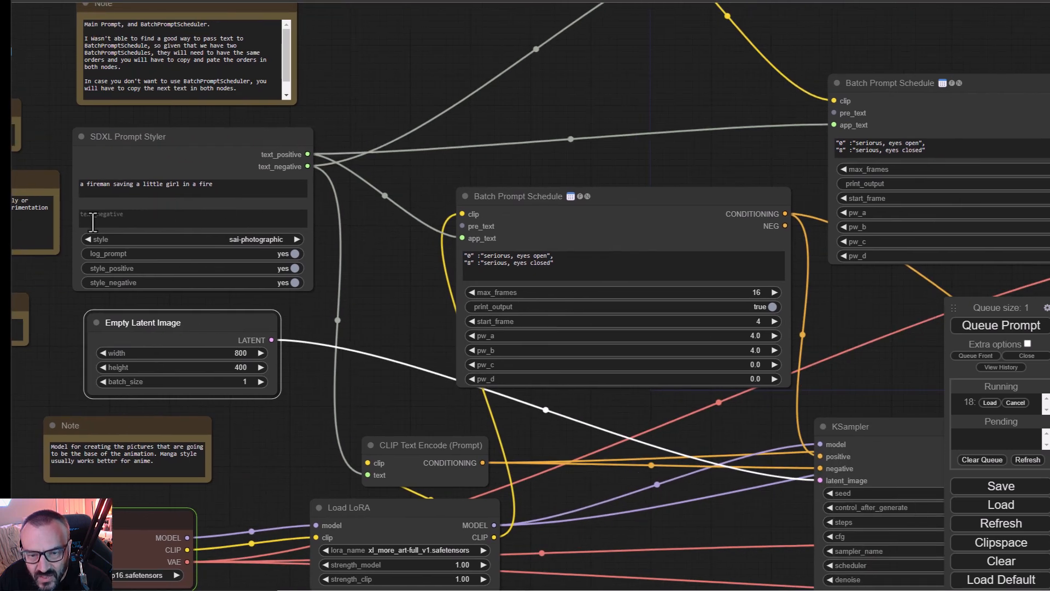
drag(311, 134, 214, 316)
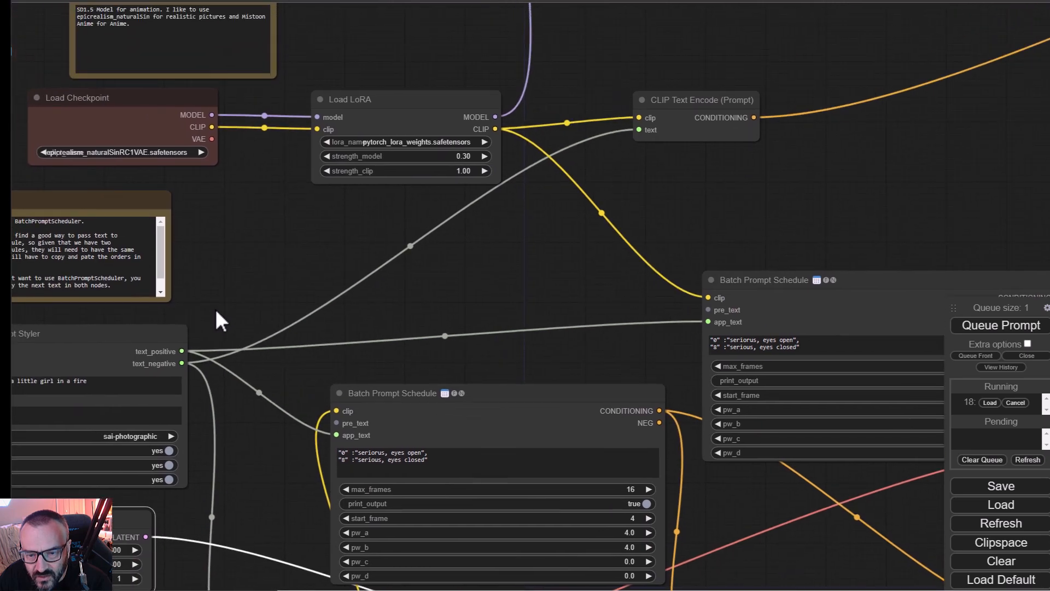
drag(337, 301, 322, 30)
drag(219, 305, 349, 227)
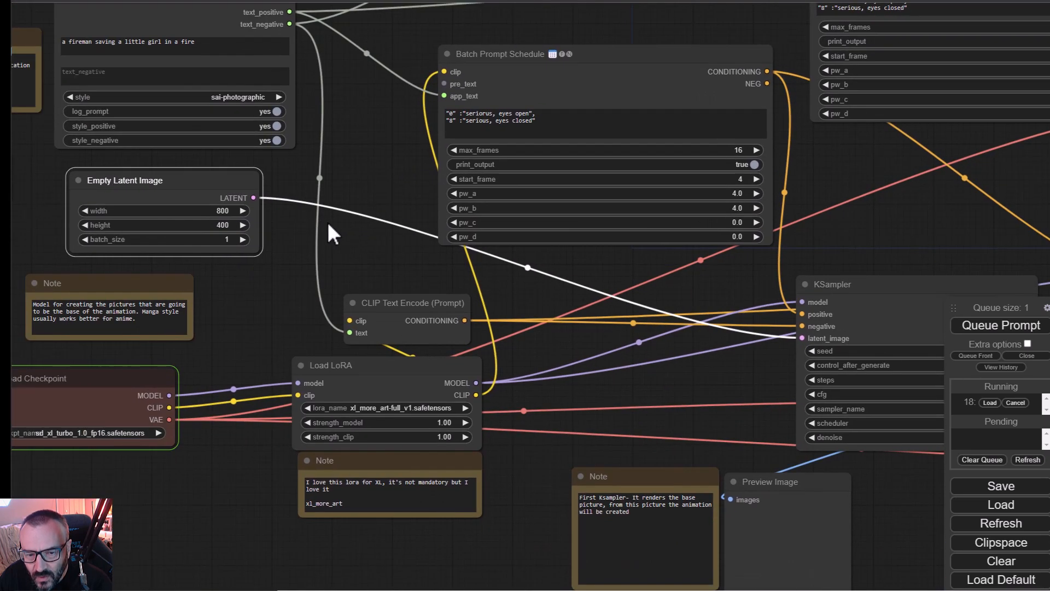
scroll(644, 358, up, 1)
drag(644, 359, 604, 300)
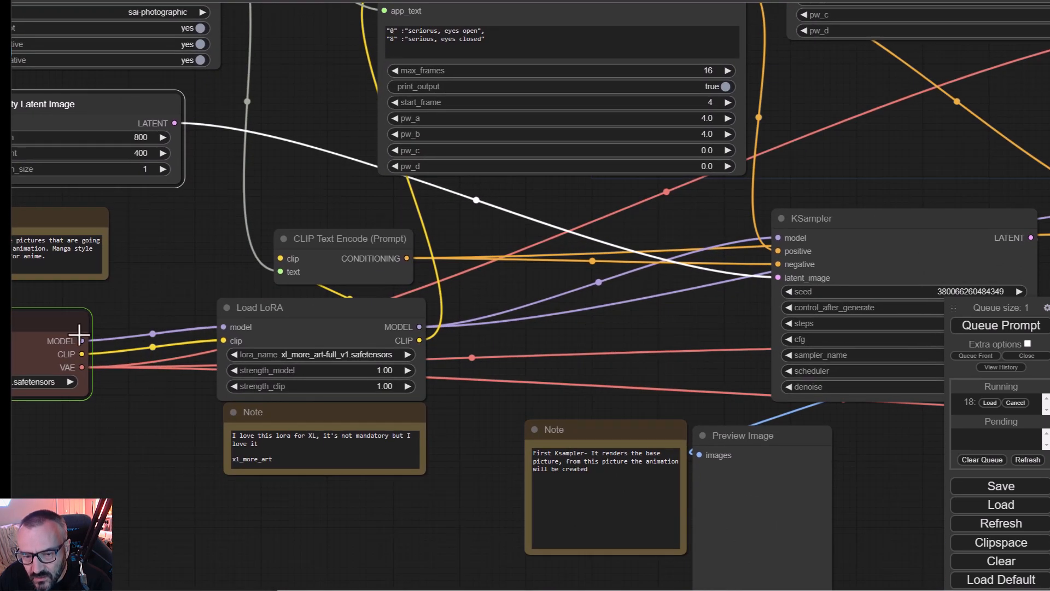
drag(146, 305, 210, 297)
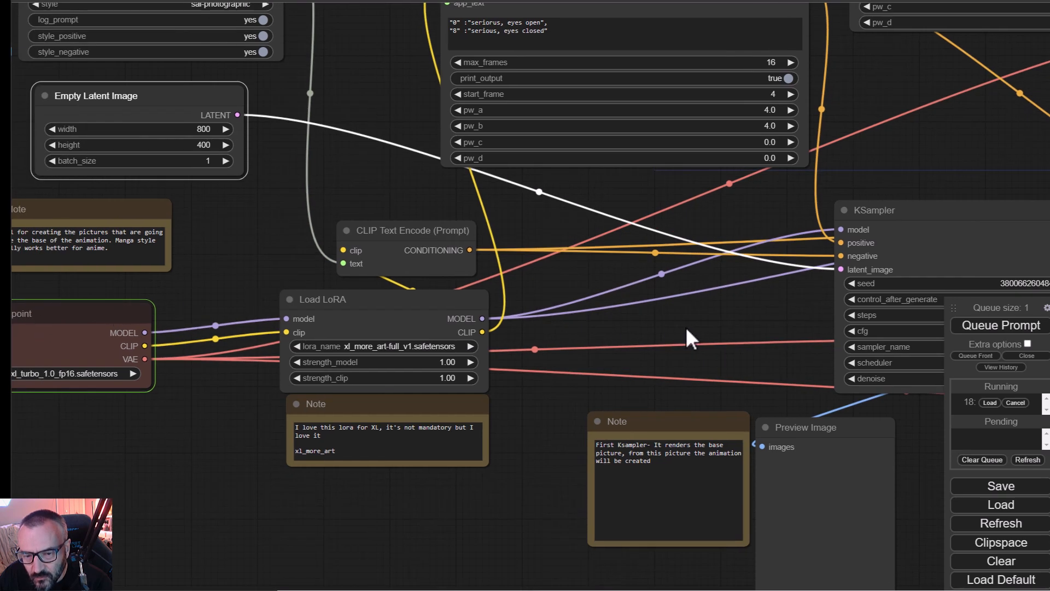
Check the first KSampler's settings and move the CLIP Text Encode (Prompt) node farther above the xl_more_art Load LoRA node
drag(690, 328, 469, 321)
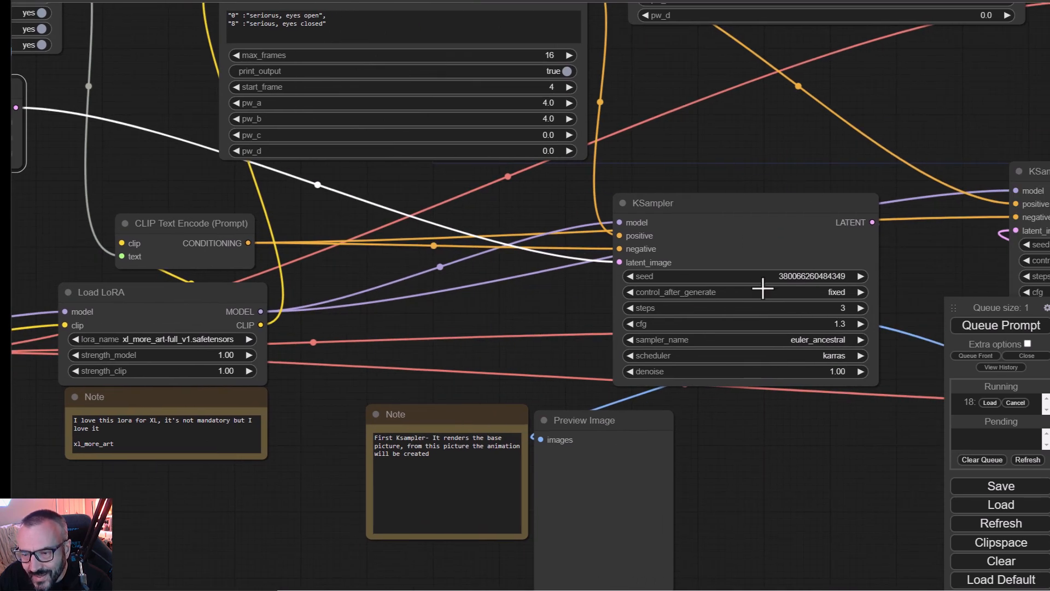
drag(382, 290, 535, 270)
drag(339, 204, 338, 170)
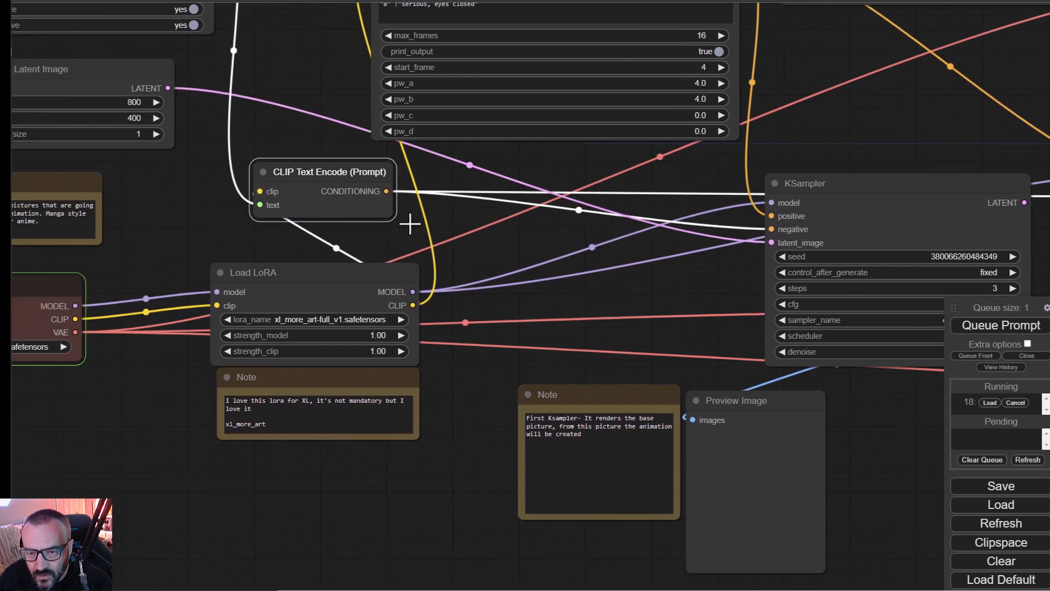
Move the xl_more_art Load LoRA node up toward CLIP Text Encode and place the Preview Image node directly below the first KSampler
drag(293, 276, 319, 262)
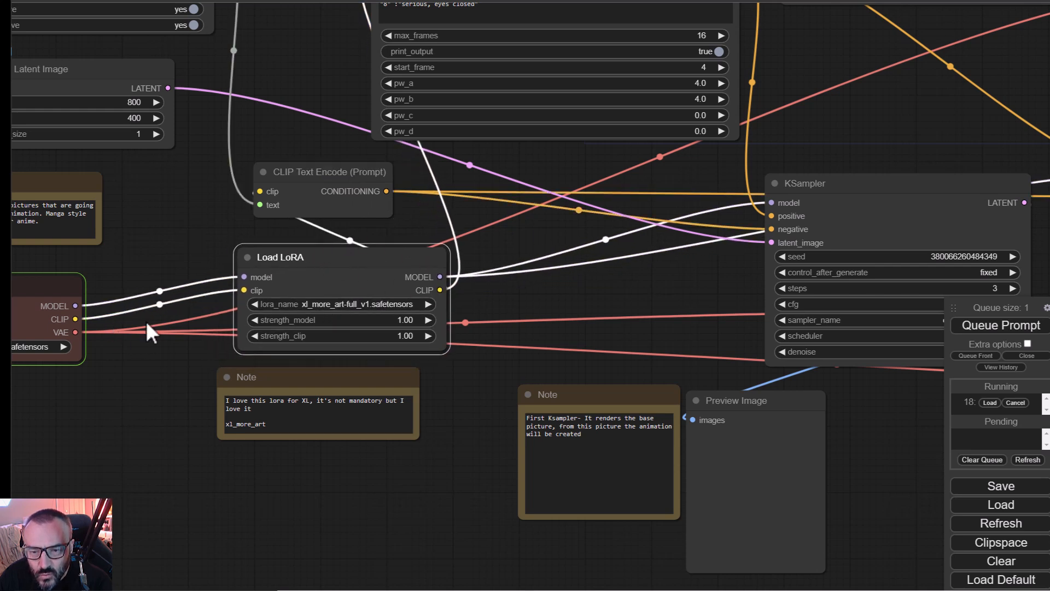
drag(126, 256, 263, 242)
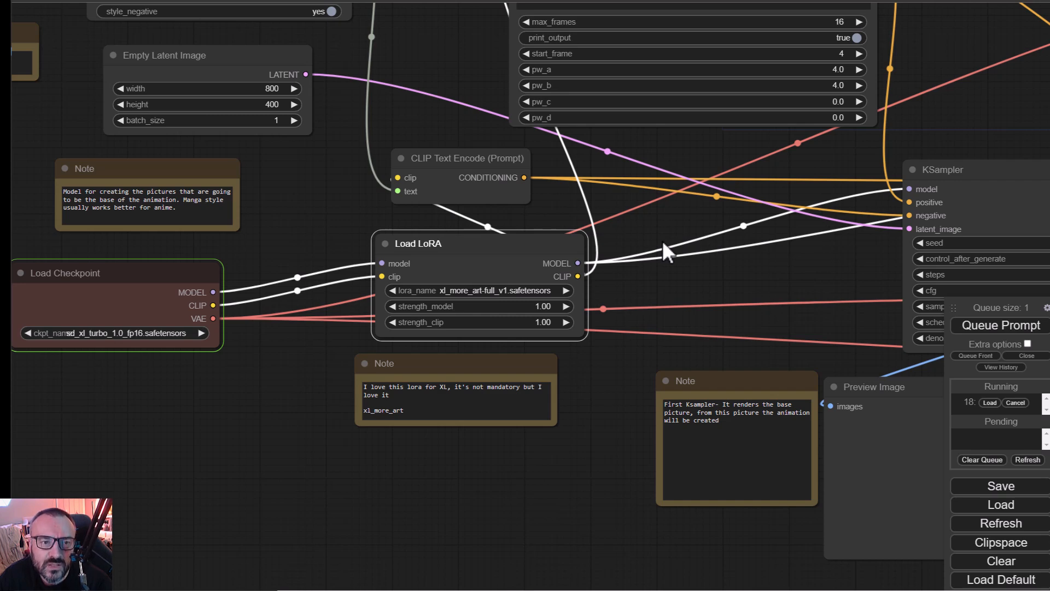
drag(617, 271, 132, 244)
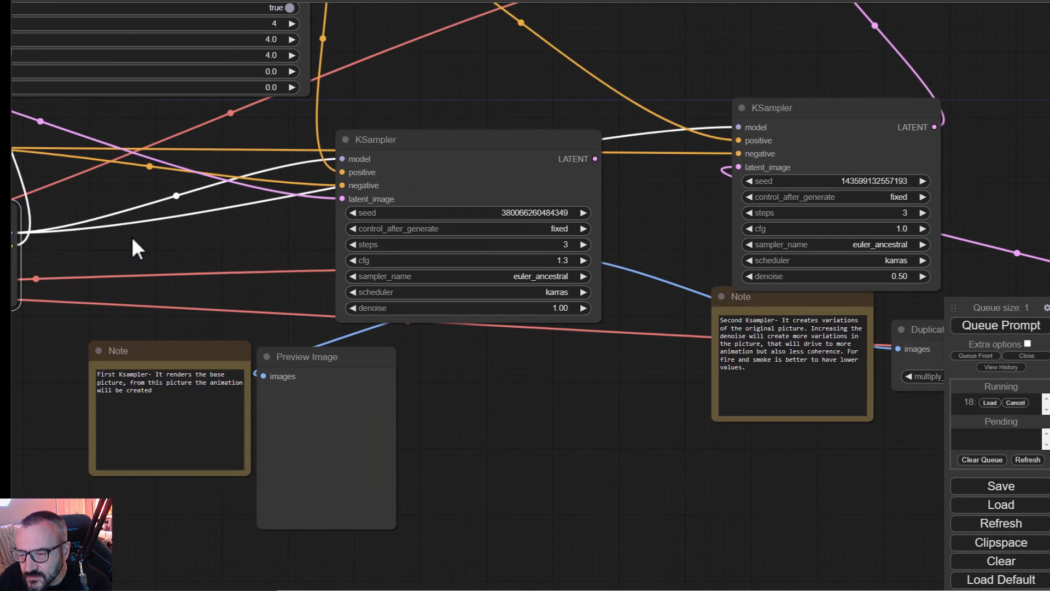
drag(333, 359, 615, 394)
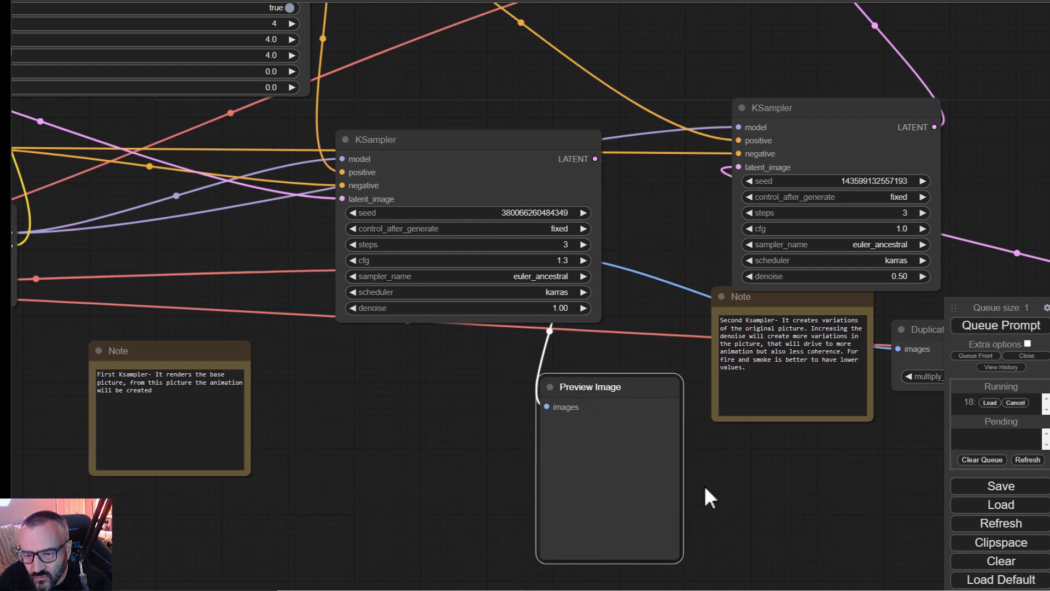
Trace the SD1.5 checkpoint and LoRA through the prompt nodes and second KSampler to the IPAdapter, third KSampler and Video Combine nodes
drag(448, 81, 816, 372)
drag(383, 186, 519, 294)
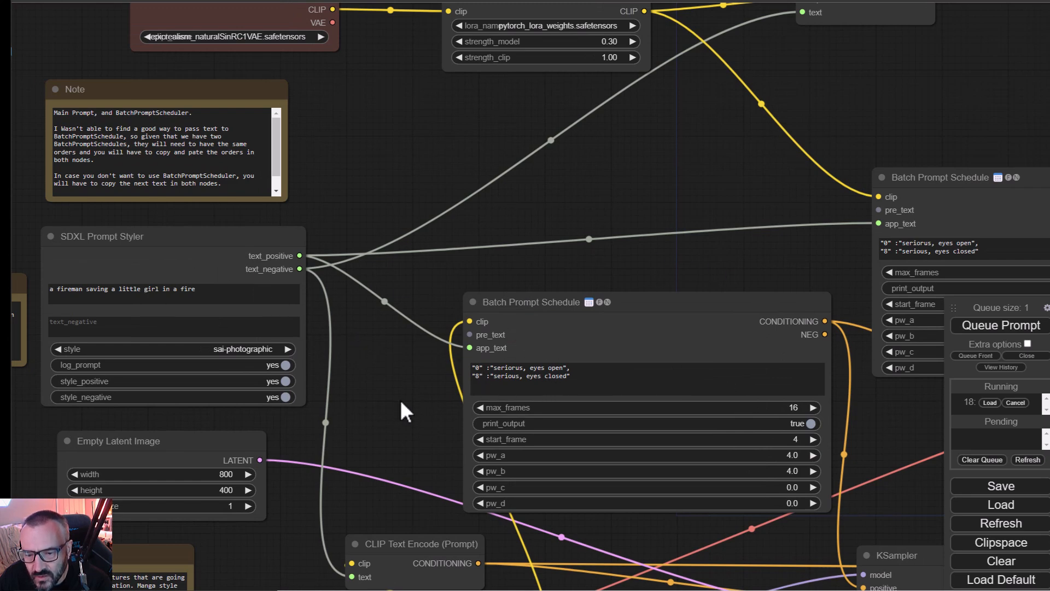
drag(392, 342, 589, 337)
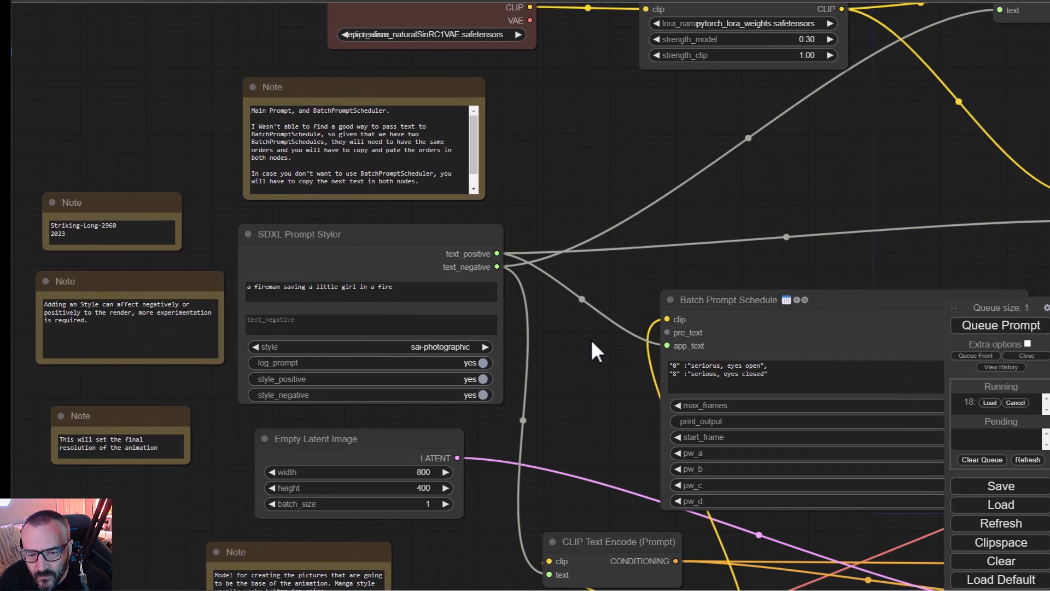
drag(610, 249, 487, 389)
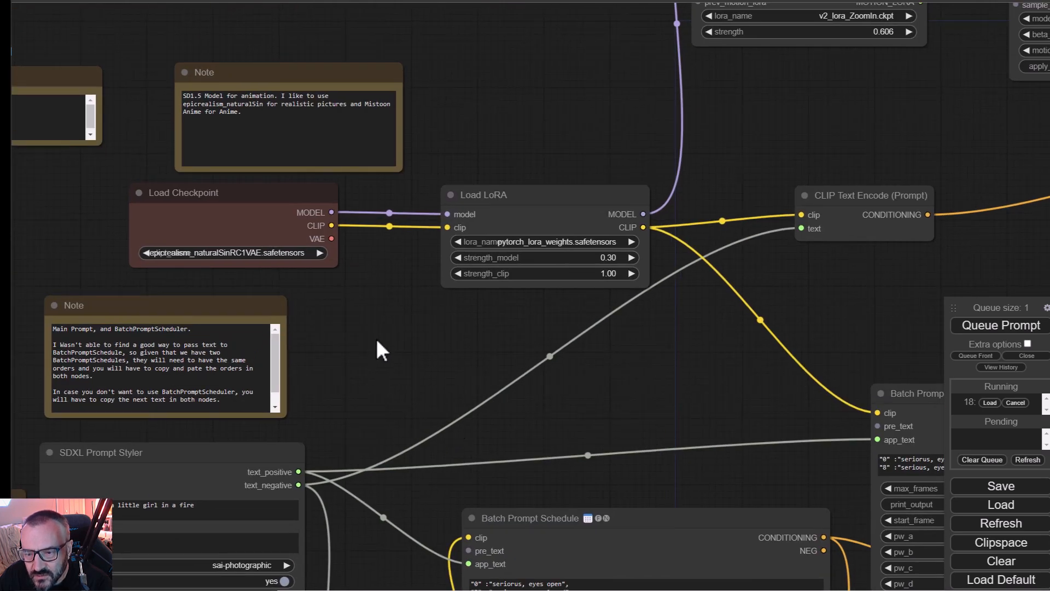
drag(370, 274, 544, 310)
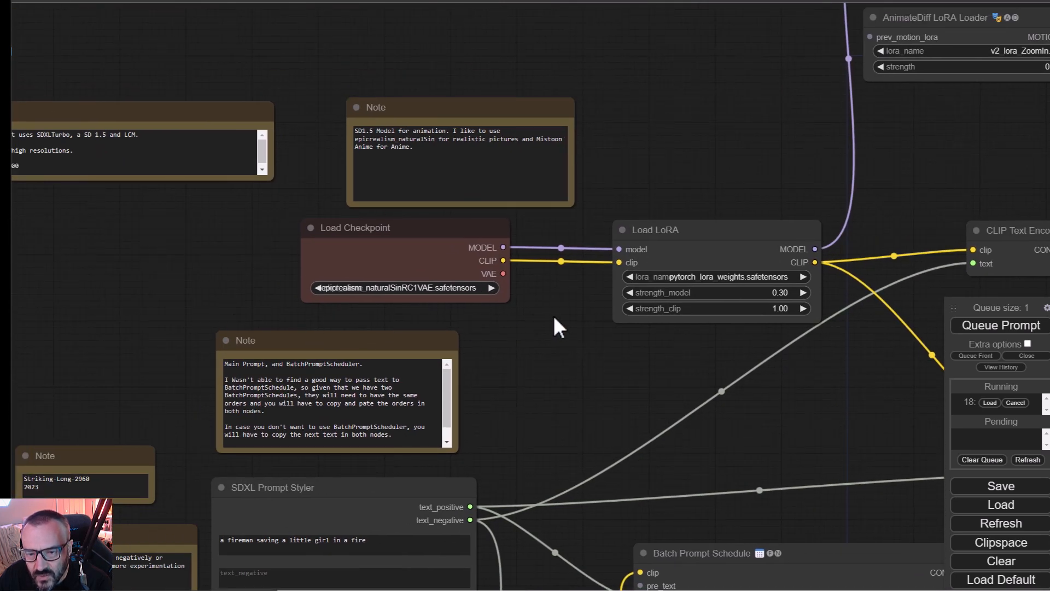
drag(582, 349, 195, 311)
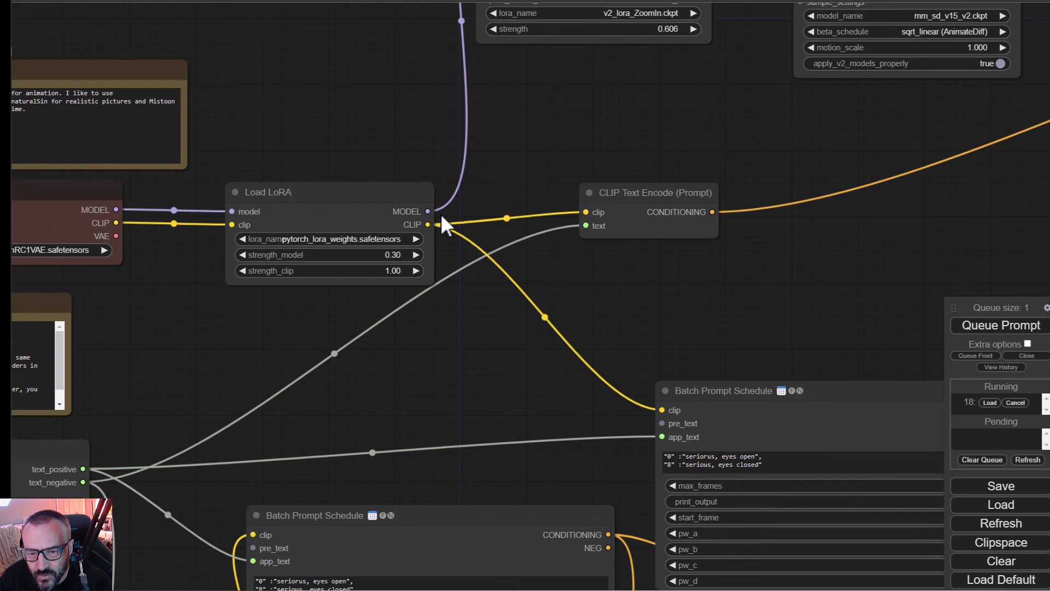
drag(584, 282, 317, 347)
scroll(340, 333, down, 6)
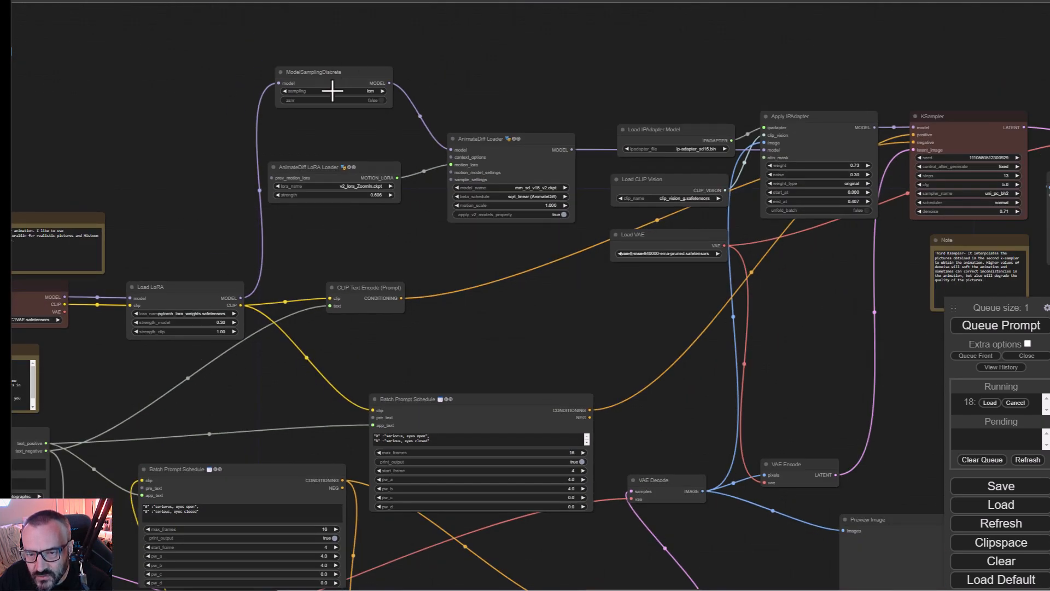
drag(484, 287, 467, 126)
drag(728, 363, 692, 251)
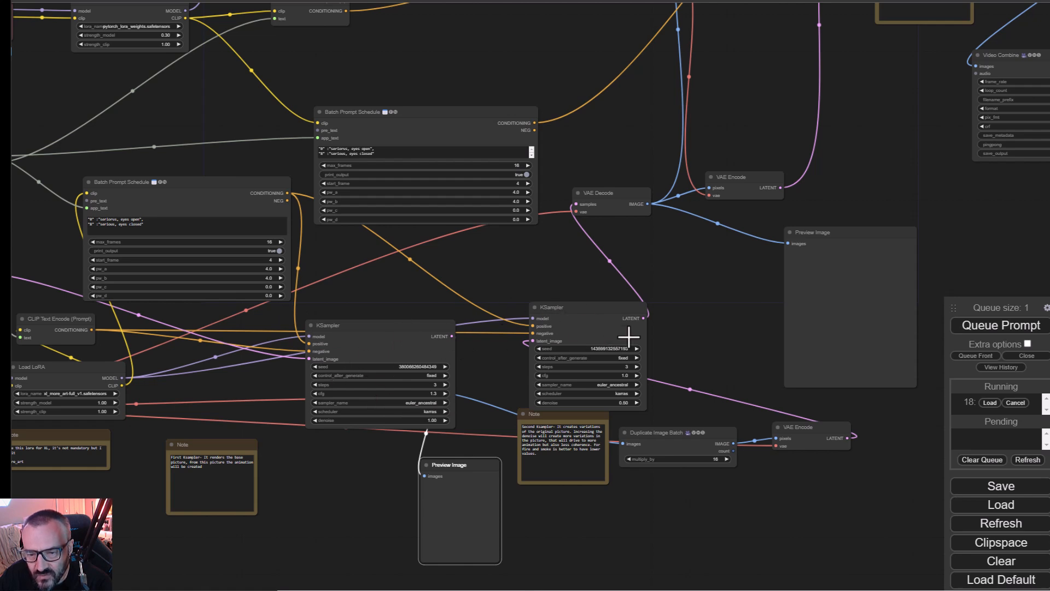
drag(730, 269, 461, 370)
drag(462, 218, 444, 324)
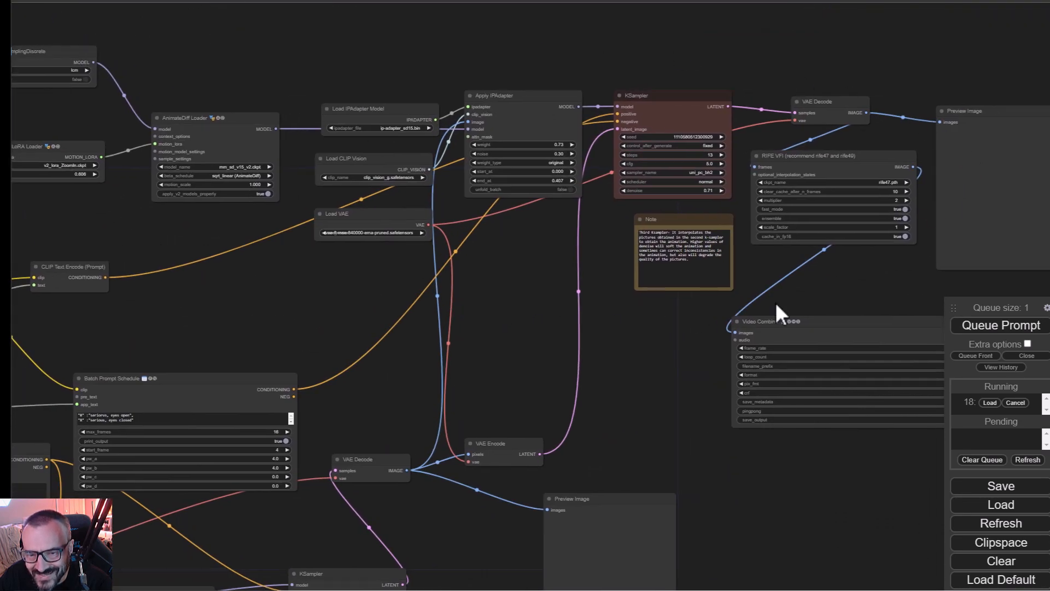
Shift the AnimateDiff LoRA Loader node slightly up and right, and check the settings of the first and third KSamplers
drag(201, 246, 351, 251)
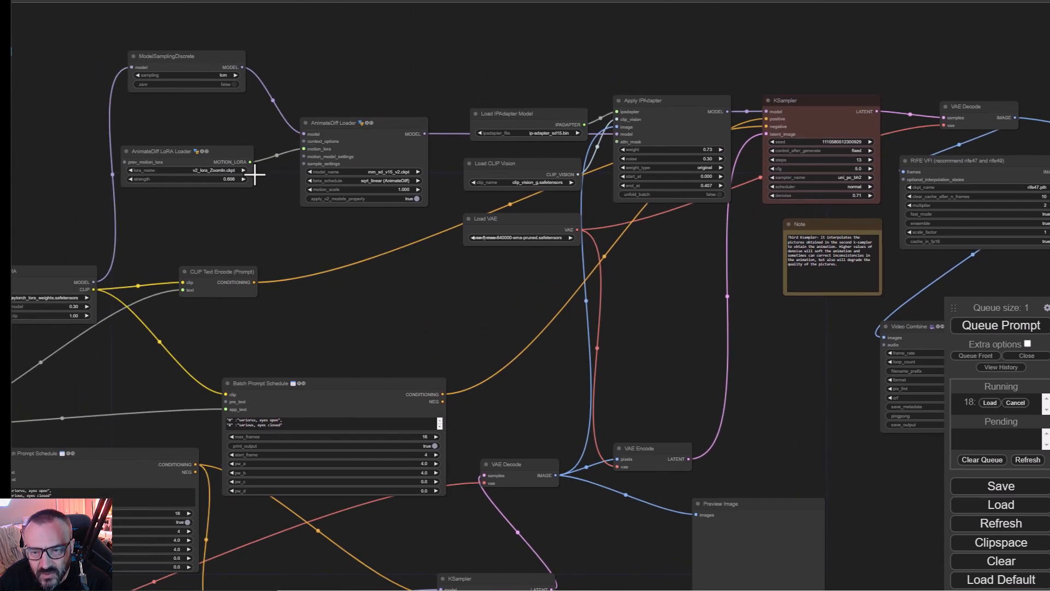
drag(145, 150, 161, 138)
drag(588, 293, 440, 262)
drag(387, 353, 381, 213)
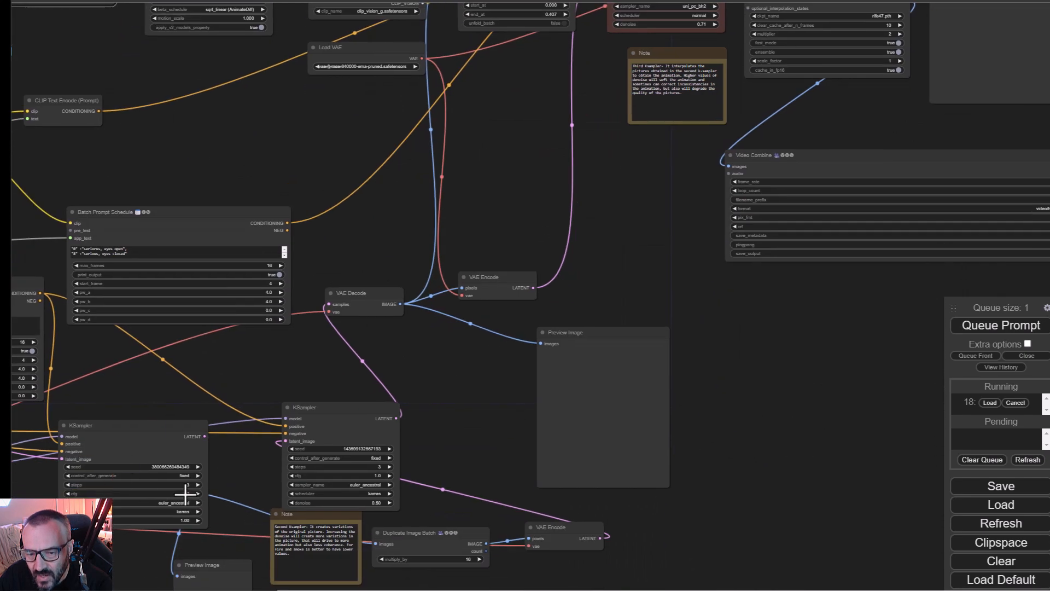
drag(518, 198, 480, 412)
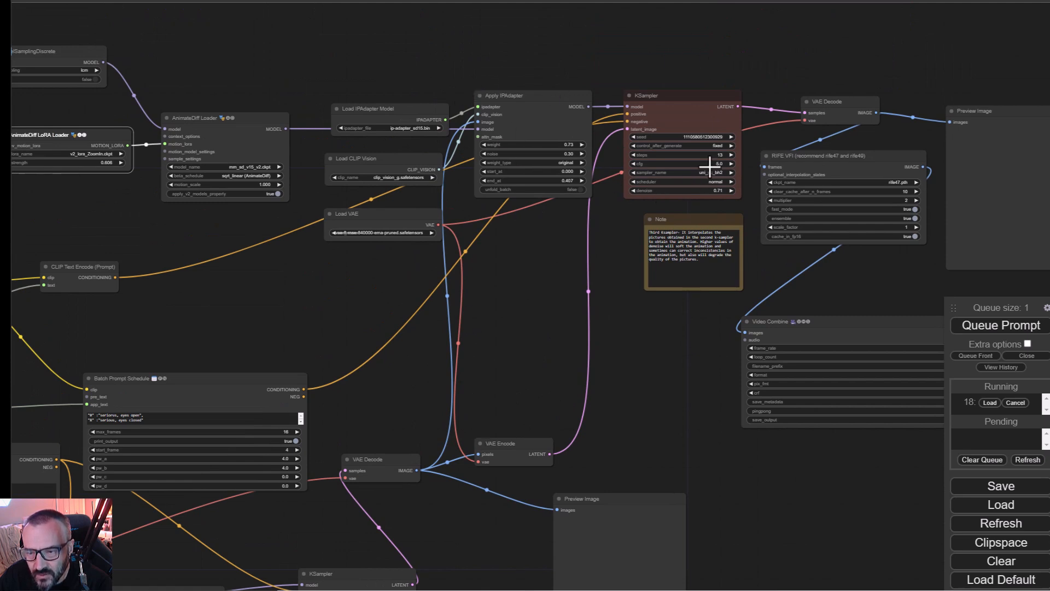
drag(509, 297, 607, 268)
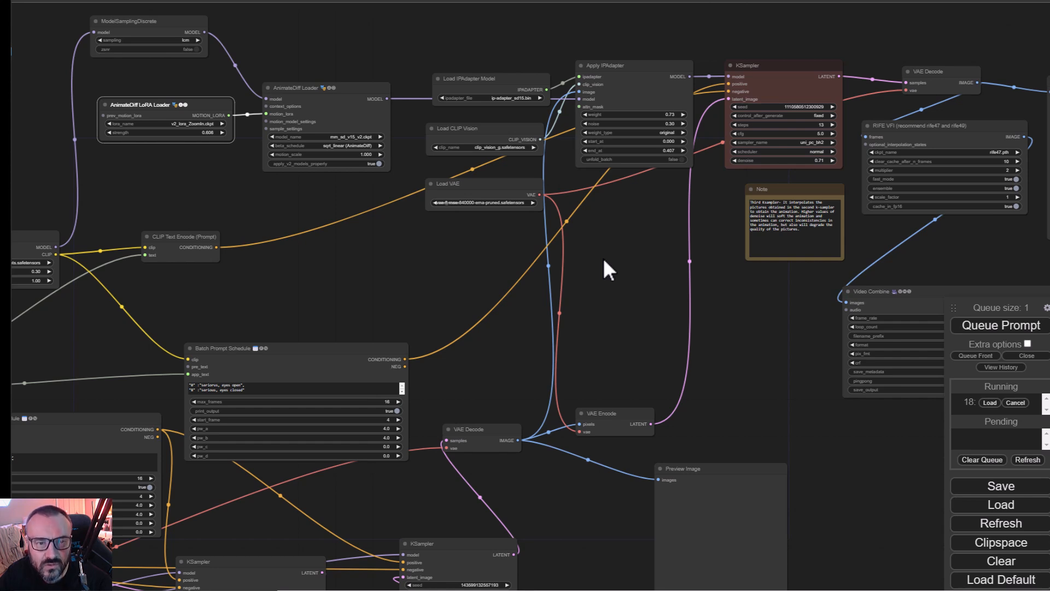
Move the Video Combine node below the final Preview Image node and return to the SDXL Turbo Load Checkpoint node
drag(732, 373, 325, 241)
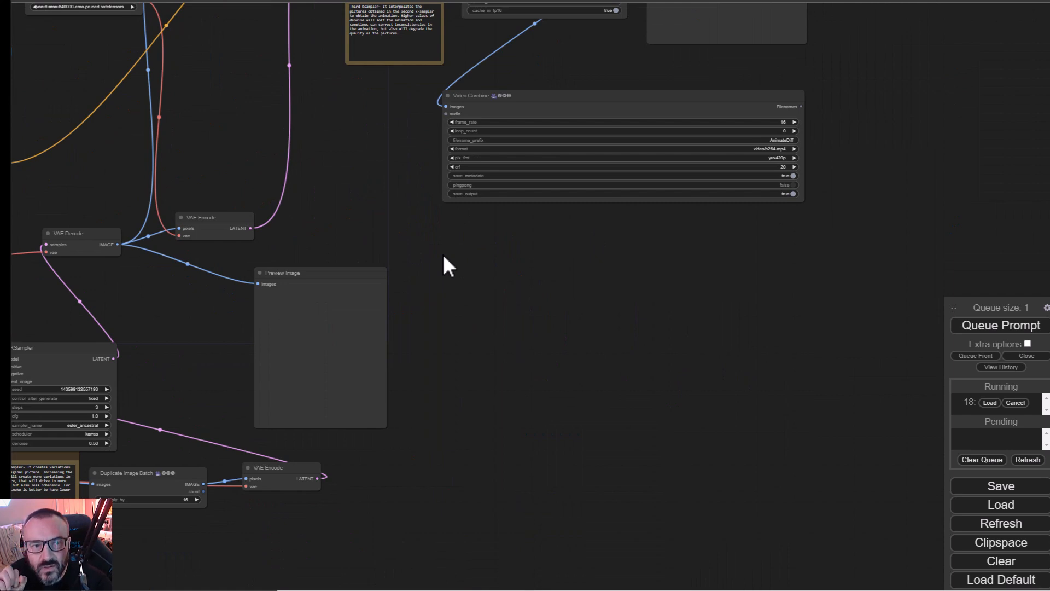
drag(358, 137, 774, 294)
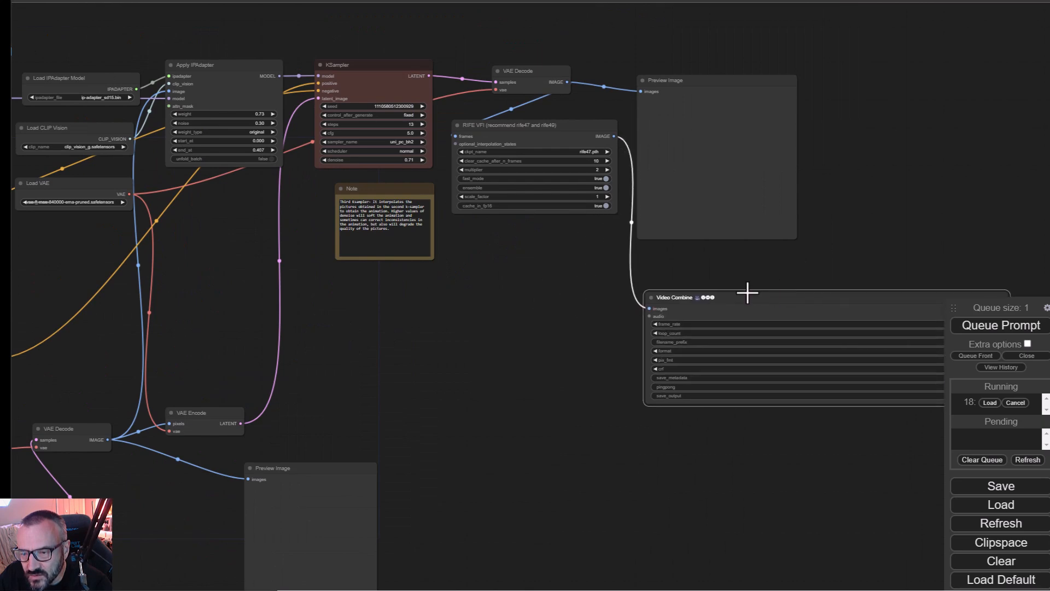
drag(444, 301, 949, 50)
drag(374, 238, 903, 138)
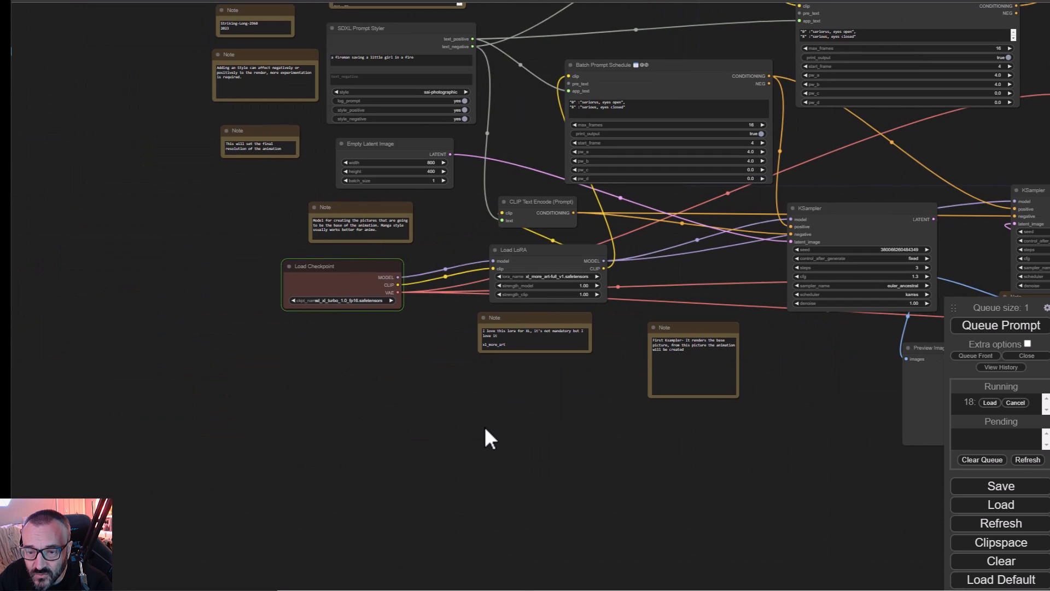
drag(509, 428, 249, 505)
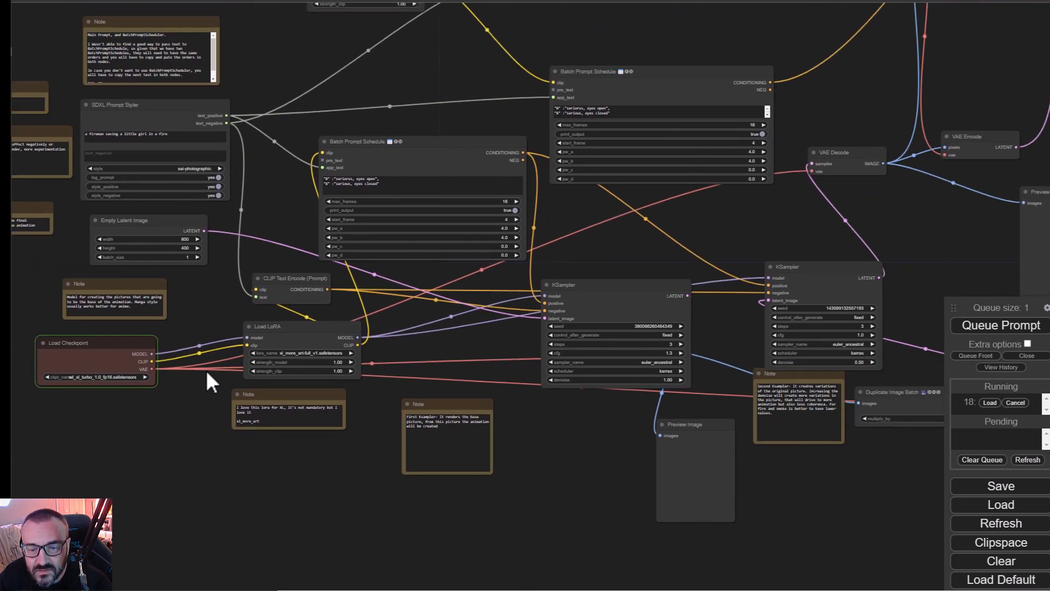
drag(103, 356, 214, 302)
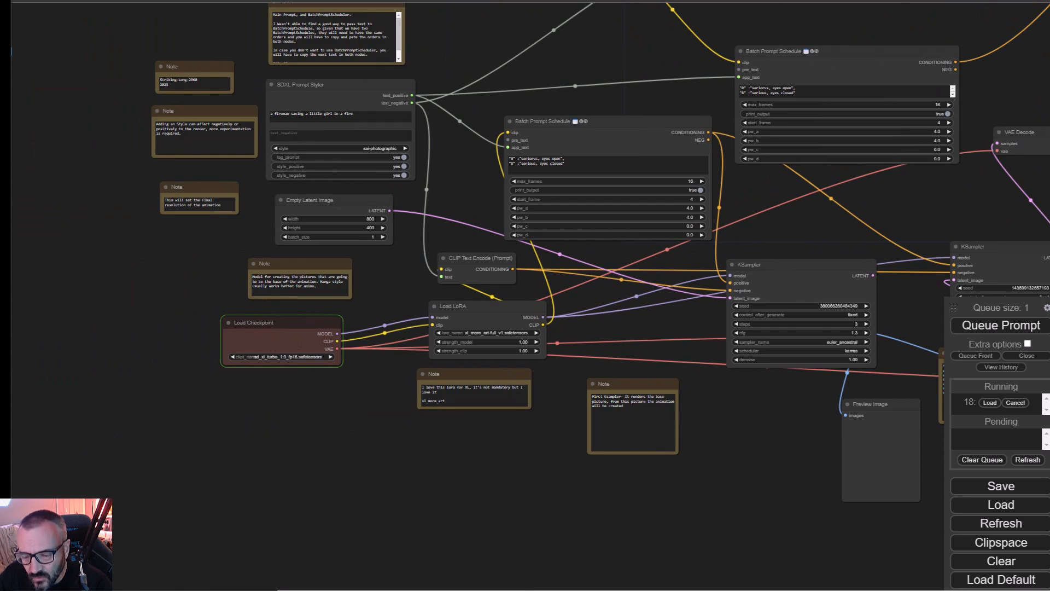
Switch to Stability Matrix and examine the ComfyUI console log for the missing-model validation errors
key(alt+Tab)
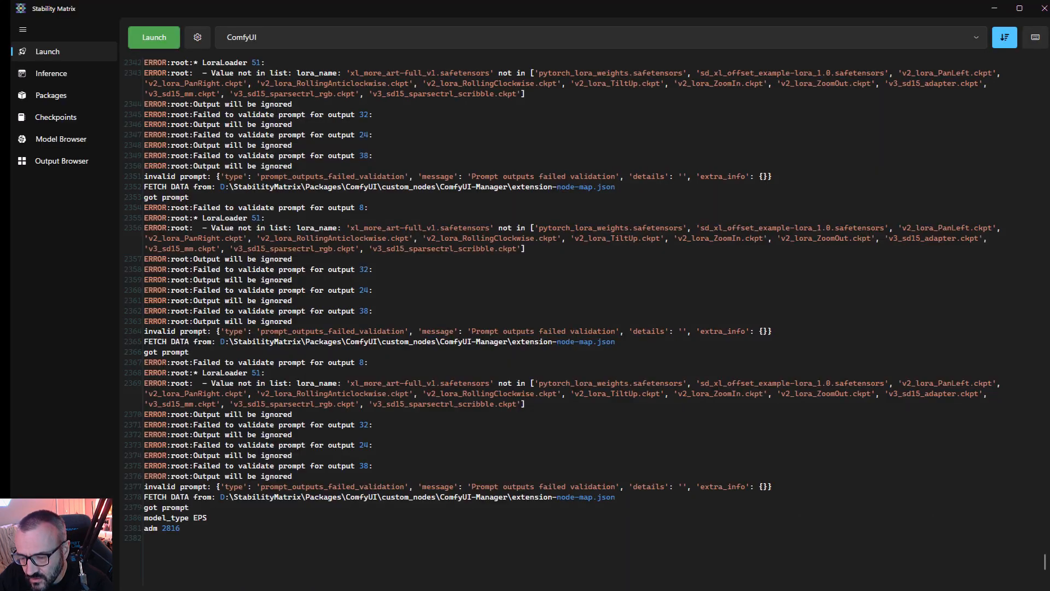
scroll(295, 453, down, 1)
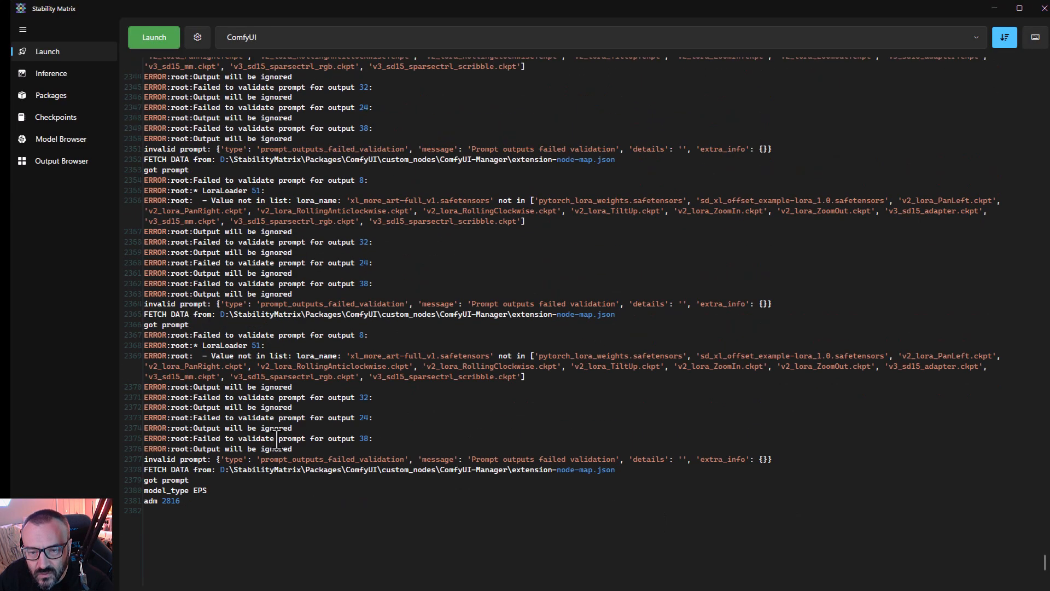
scroll(451, 391, up, 3)
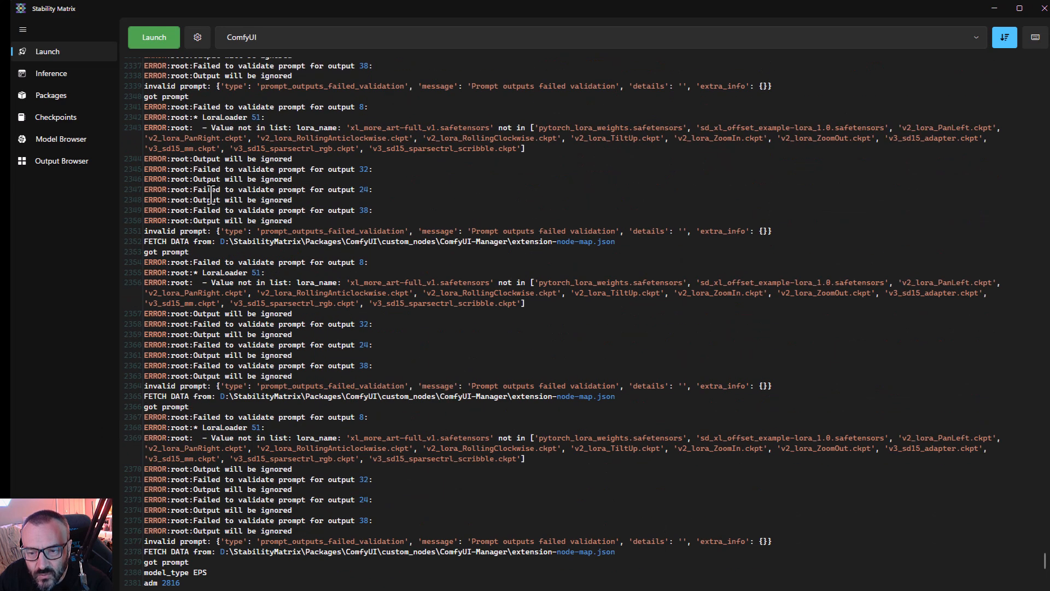
scroll(432, 191, up, 5)
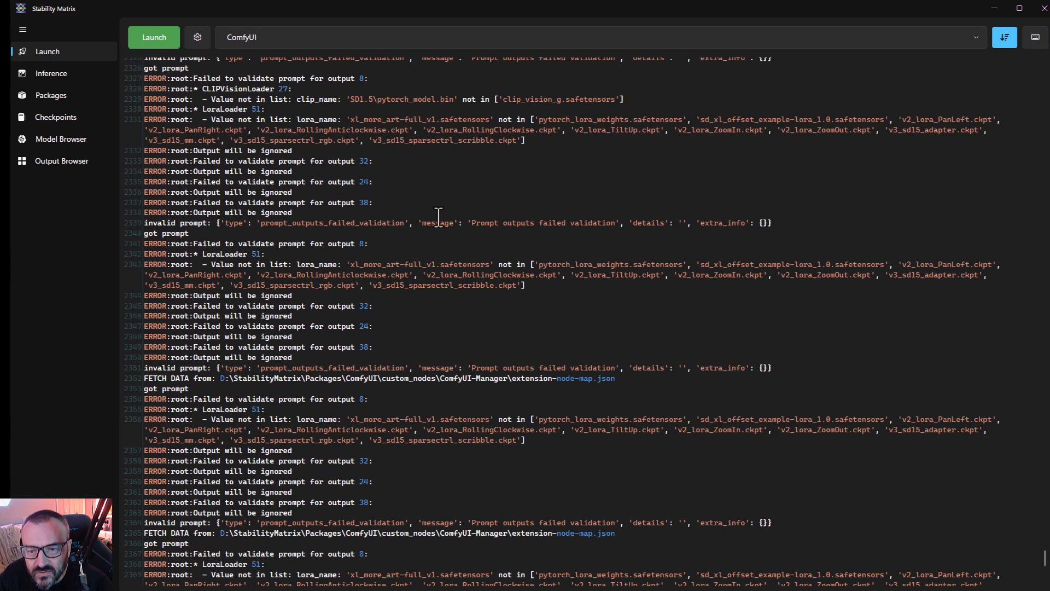
drag(349, 265, 460, 259)
click(189, 278)
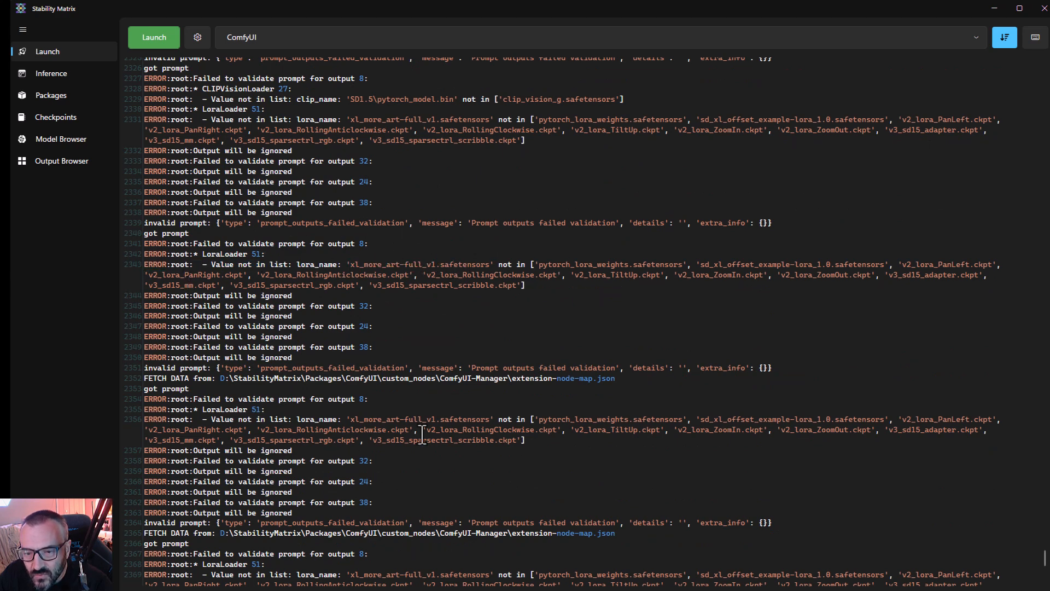
Compare the latest prompt entries at the end of the console log with the earlier failed validation attempts
drag(222, 529, 131, 509)
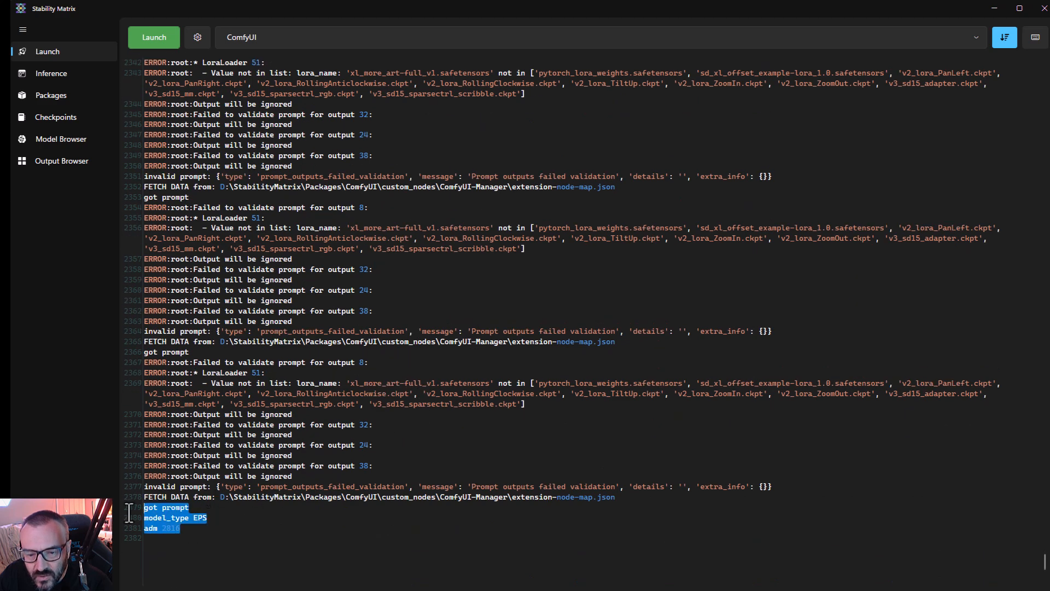
click(286, 527)
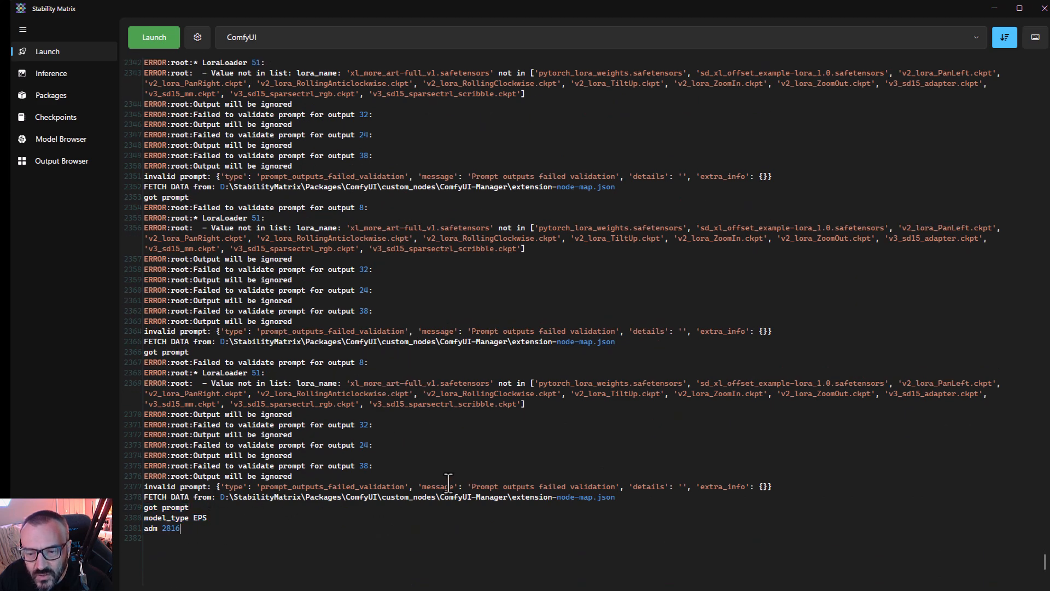
drag(634, 508, 148, 169)
click(569, 321)
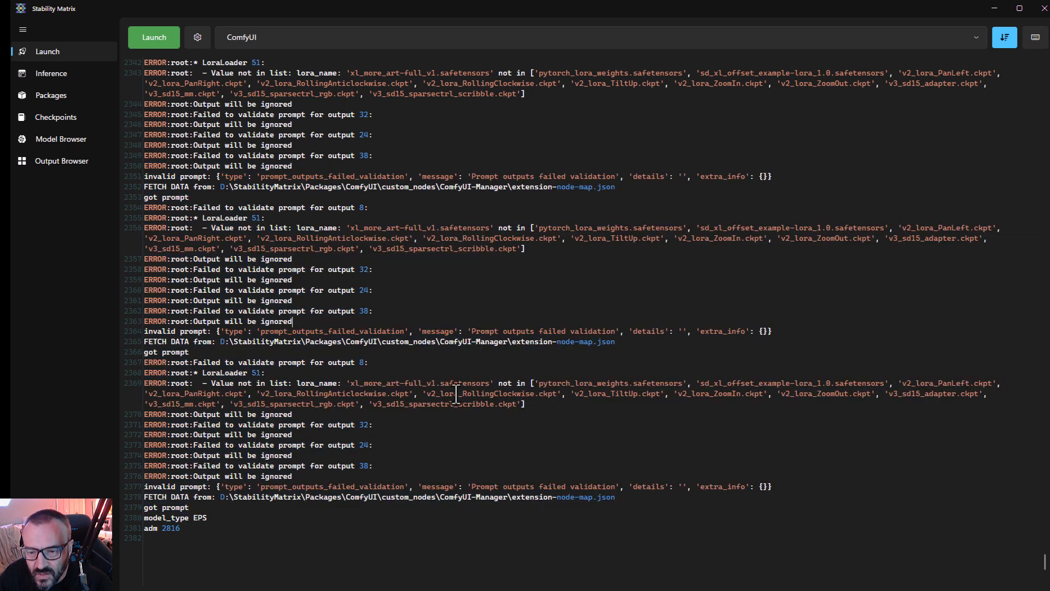
scroll(428, 413, down, 1)
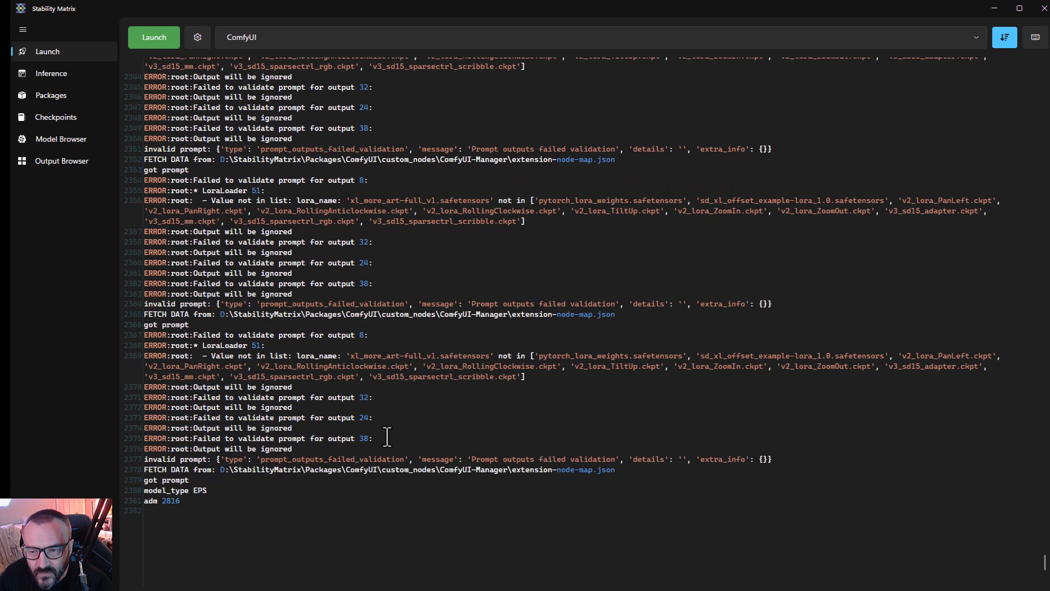
drag(180, 501, 127, 482)
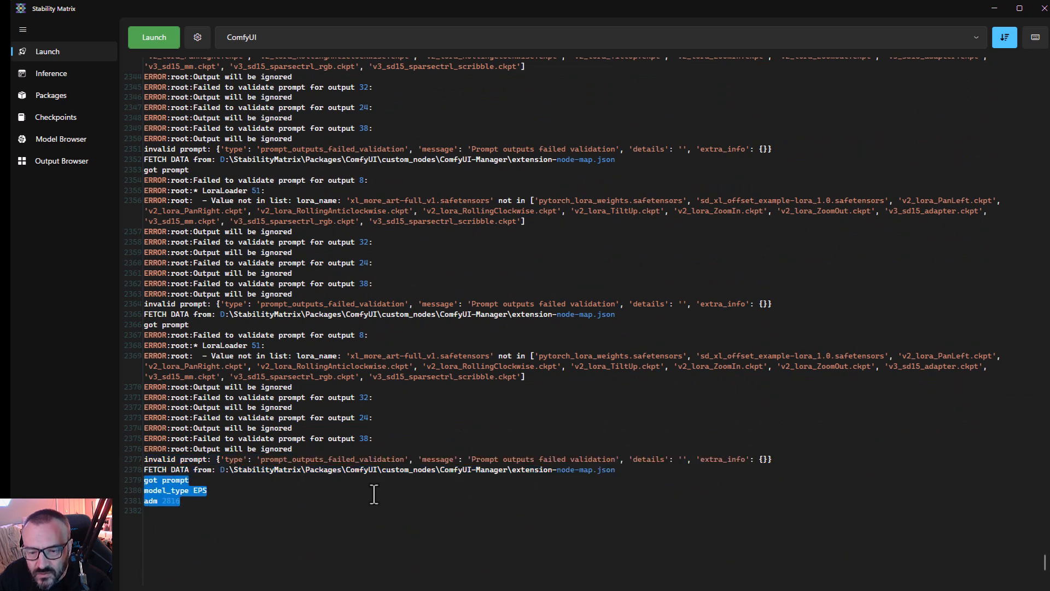
click(426, 499)
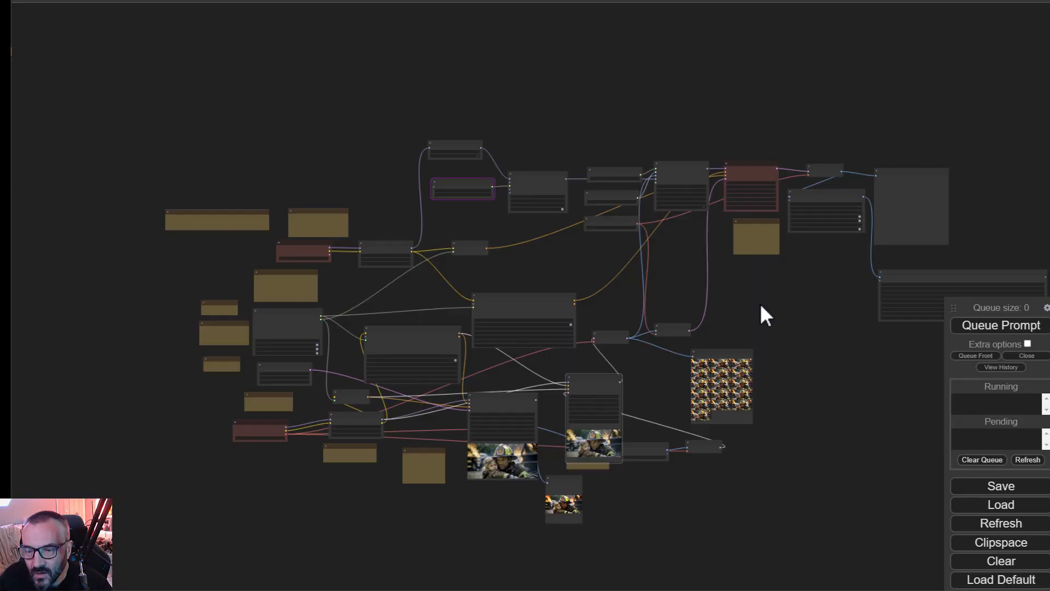
Switch back to ComfyUI and examine the fireman images generated by the first and second KSamplers
drag(760, 304, 811, 269)
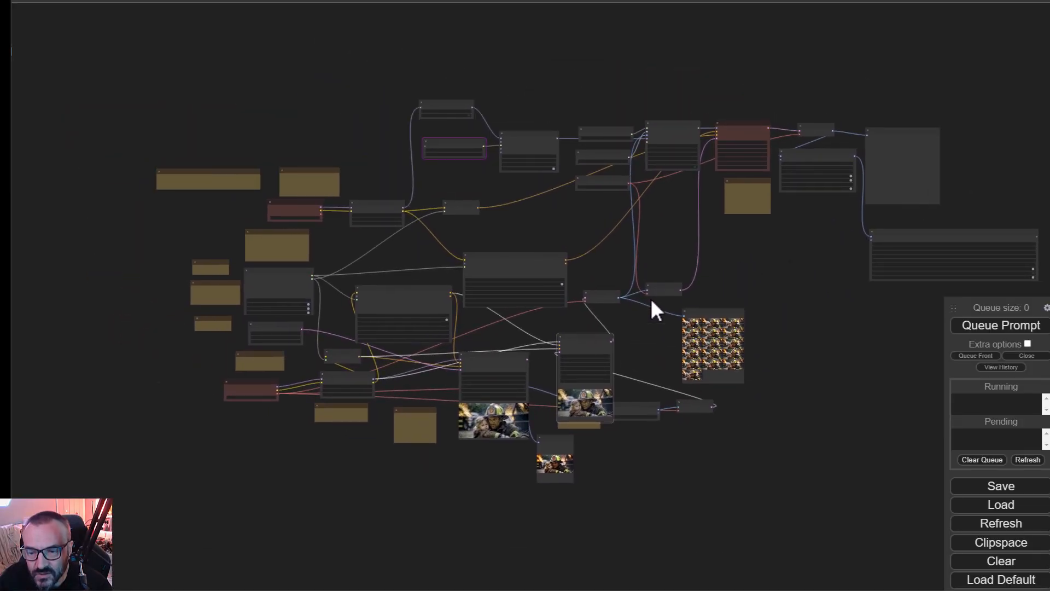
scroll(579, 358, up, 5)
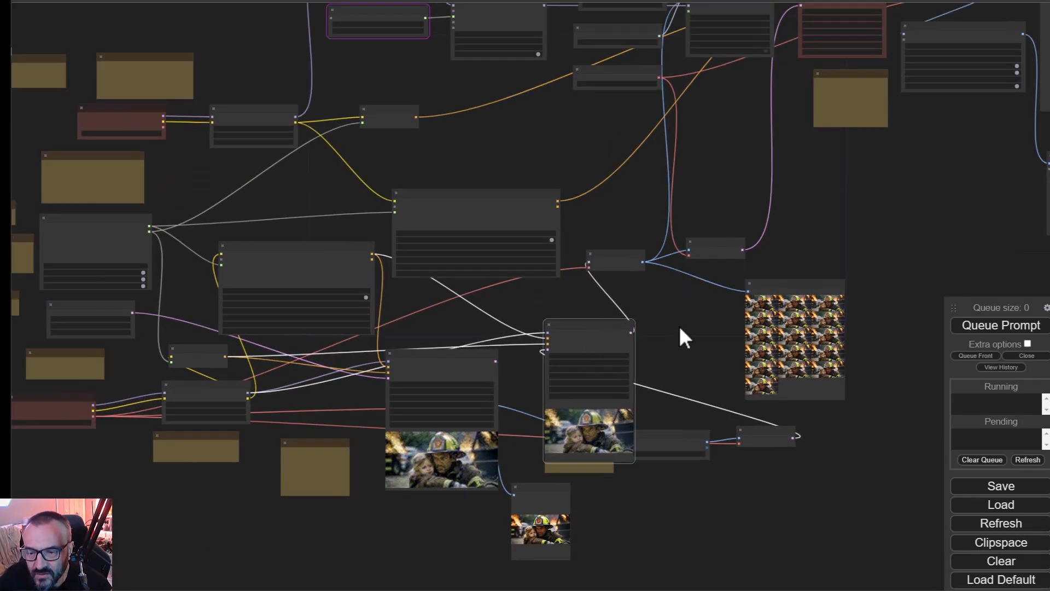
scroll(678, 333, up, 2)
drag(558, 173, 829, 181)
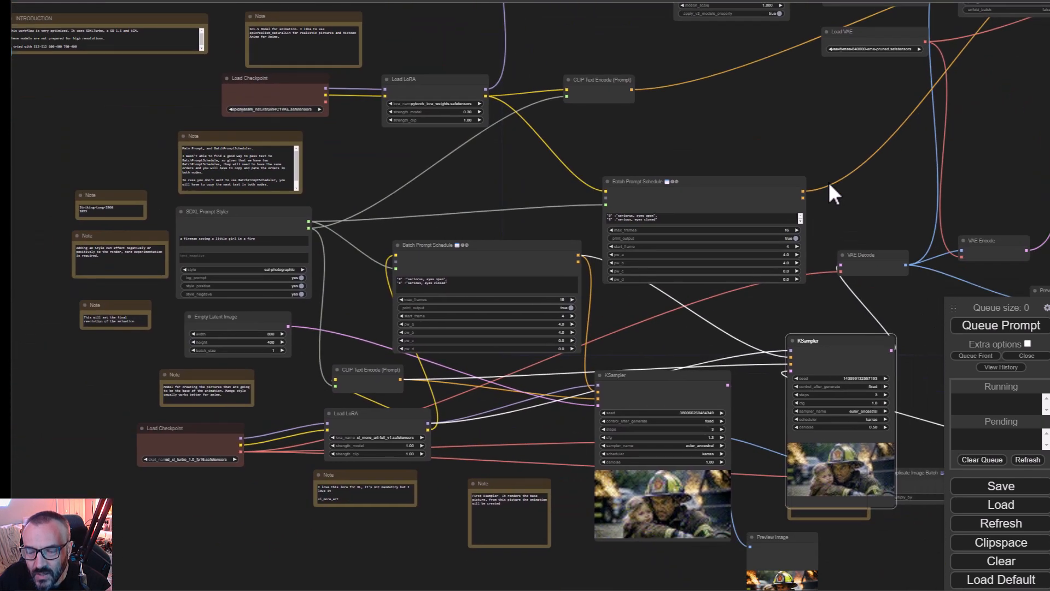
drag(709, 122, 753, 170)
scroll(513, 314, up, 1)
drag(522, 283, 544, 170)
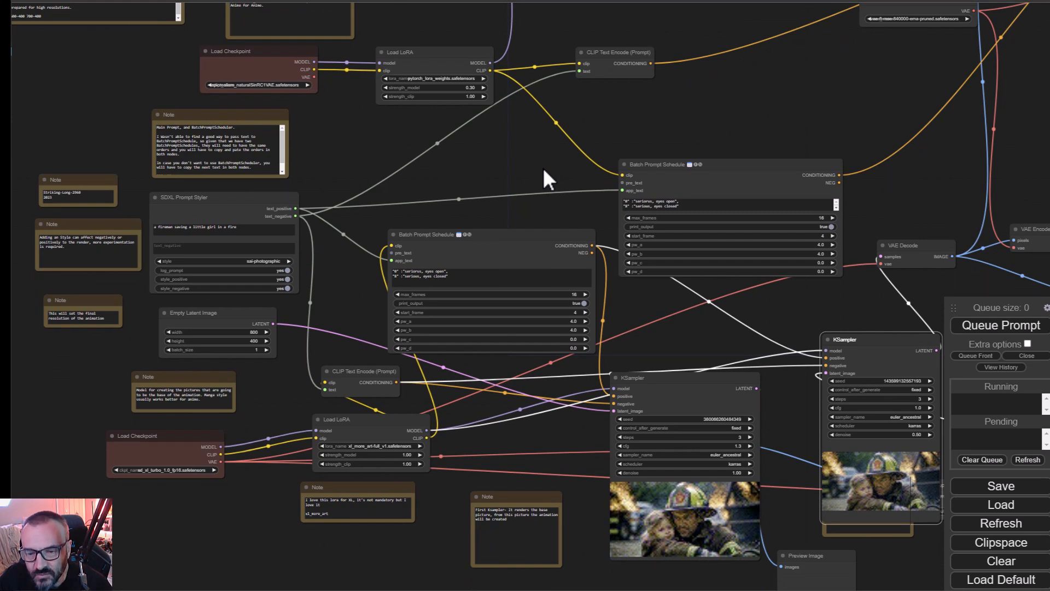
Follow the workflow from the AnimateDiff and IPAdapter nodes to the third KSampler, RIFE VFI and Video Combine, and back to the image batch preview
drag(543, 168, 437, 178)
drag(592, 96, 567, 283)
drag(658, 256, 537, 320)
drag(765, 328, 580, 332)
drag(724, 301, 424, 323)
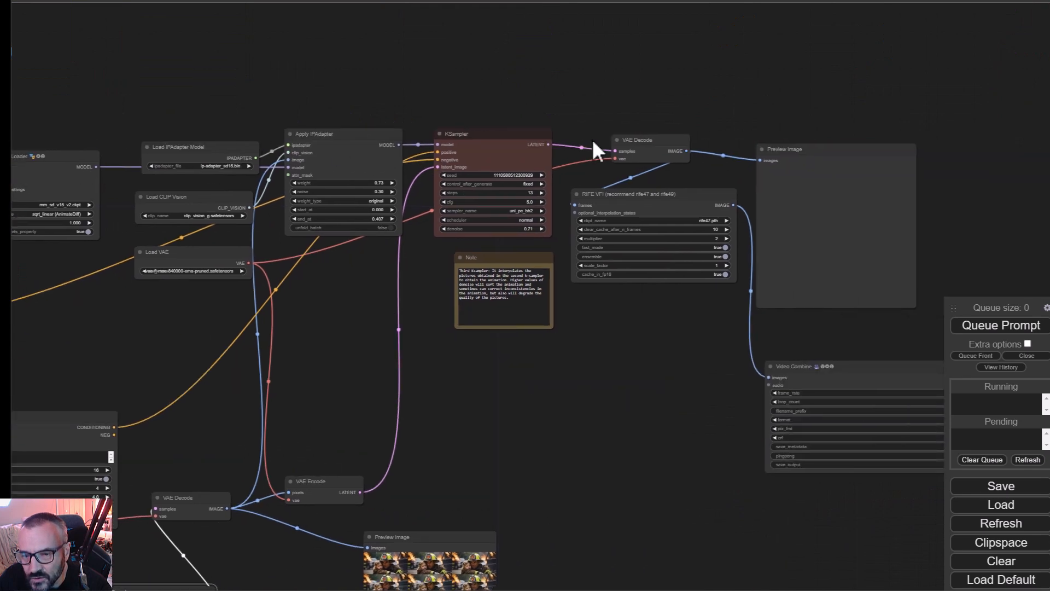
drag(616, 342, 686, 307)
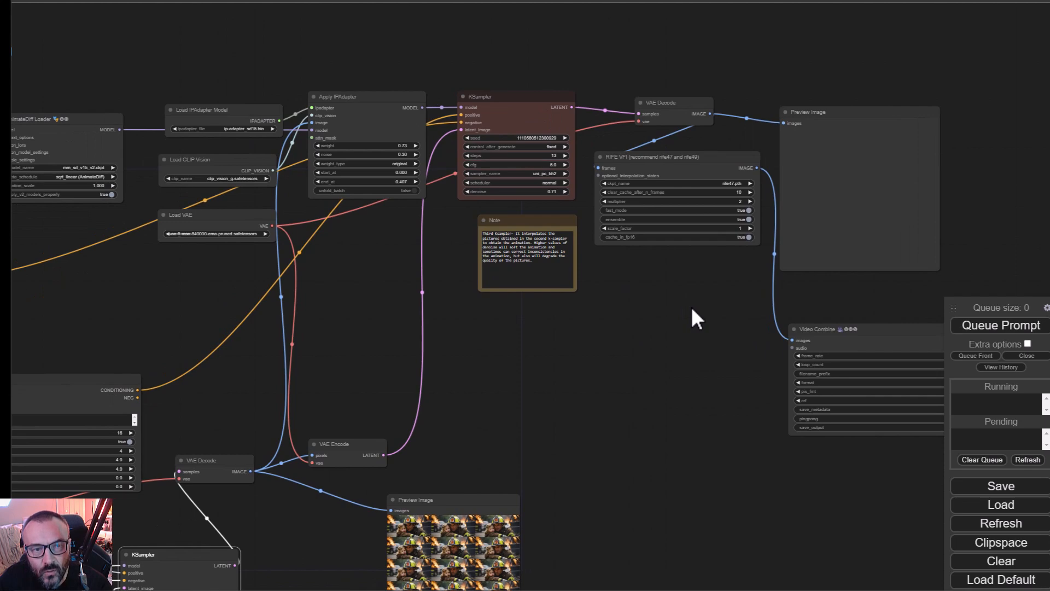
drag(578, 369, 802, 181)
drag(565, 218, 722, 229)
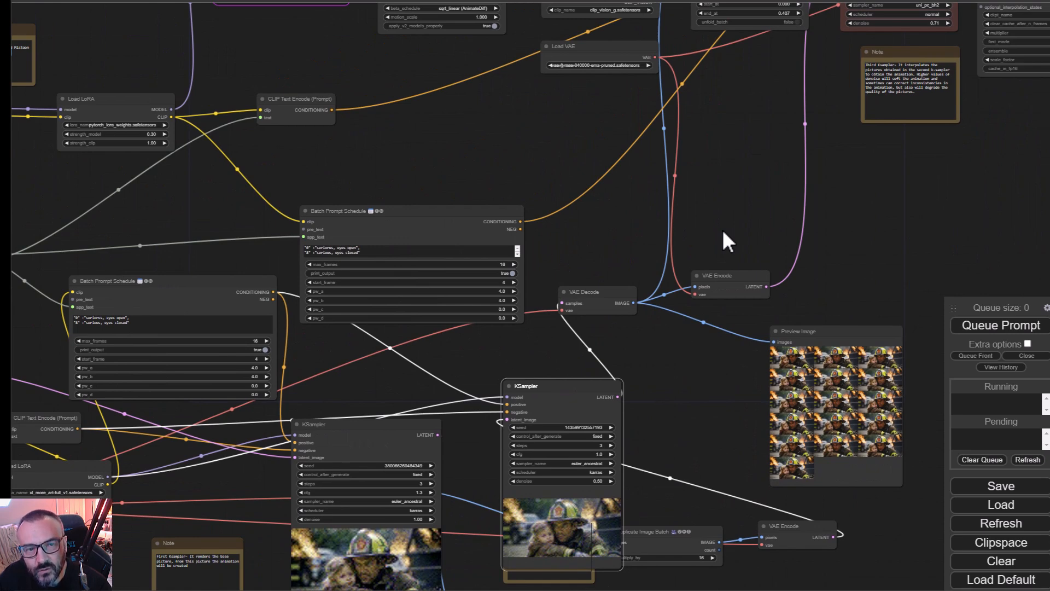